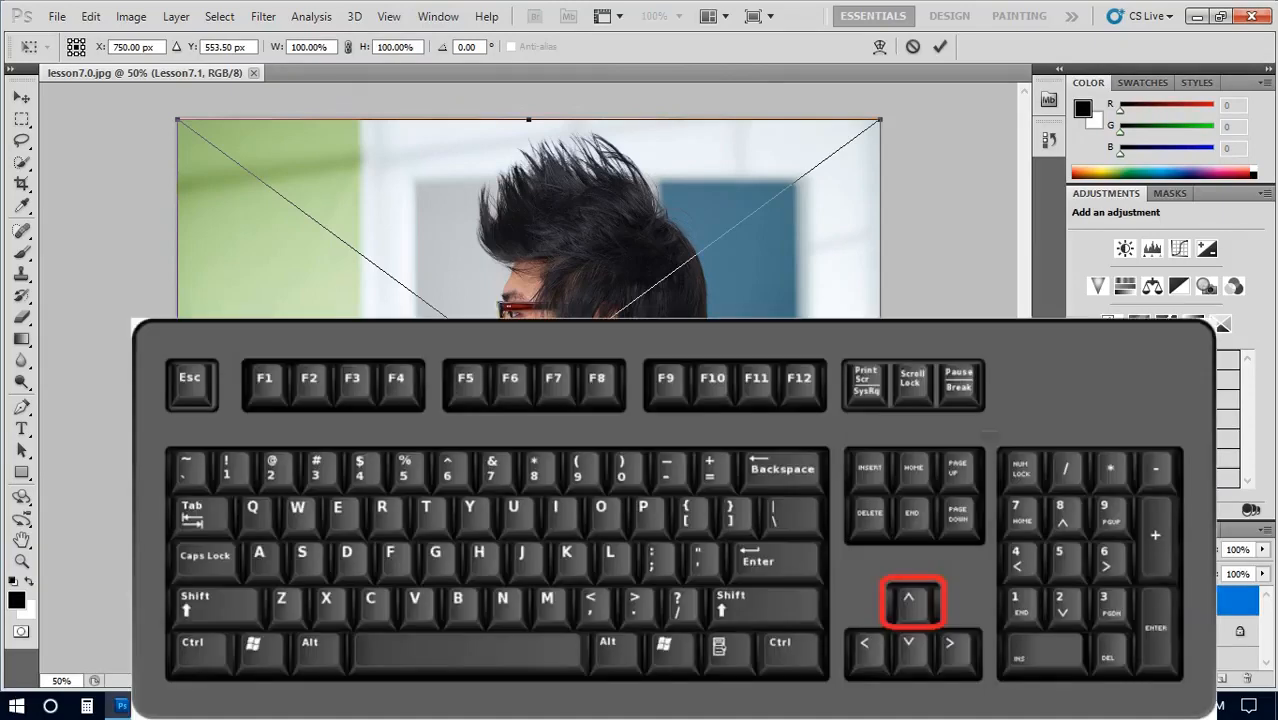
# Nudge the placed Lesson7.1 image up 2 px to Y 551.50 px and commit the placement
pyautogui.press('Up')
pyautogui.press('Up')
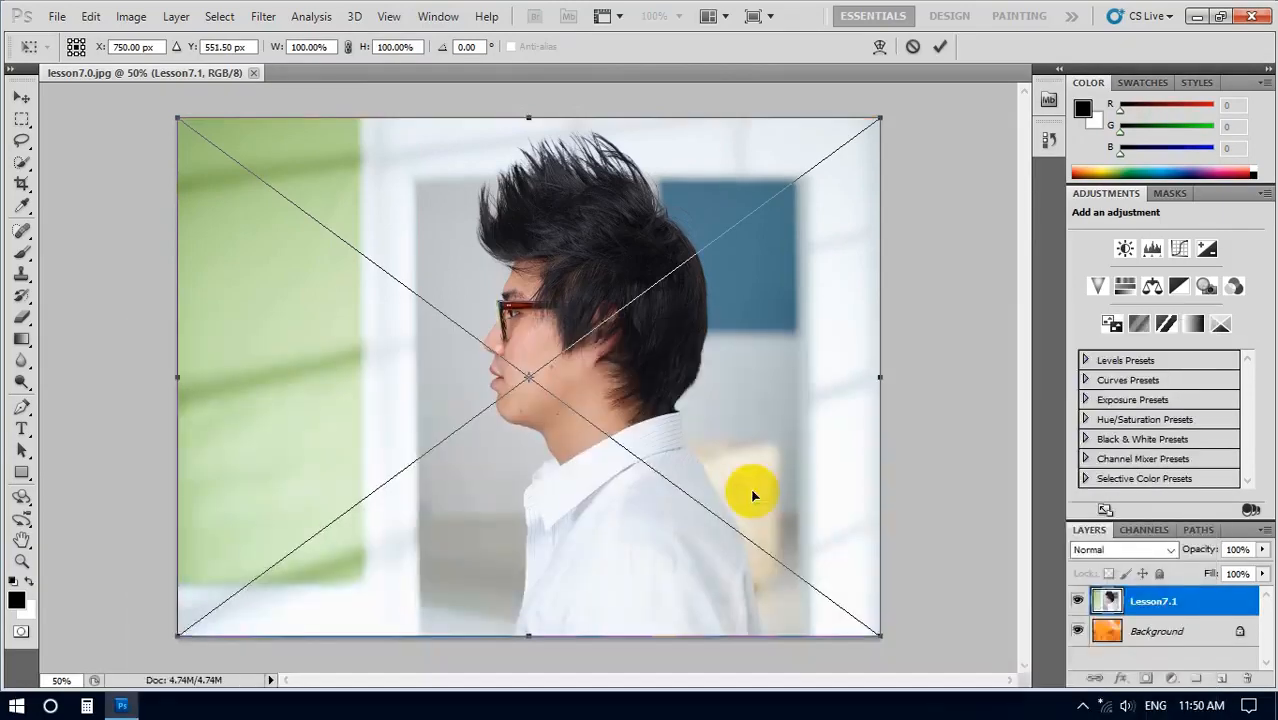
# Enter Quick Mask mode on the Lesson7.1 layer for masking the man's glasses
pyautogui.press('z')
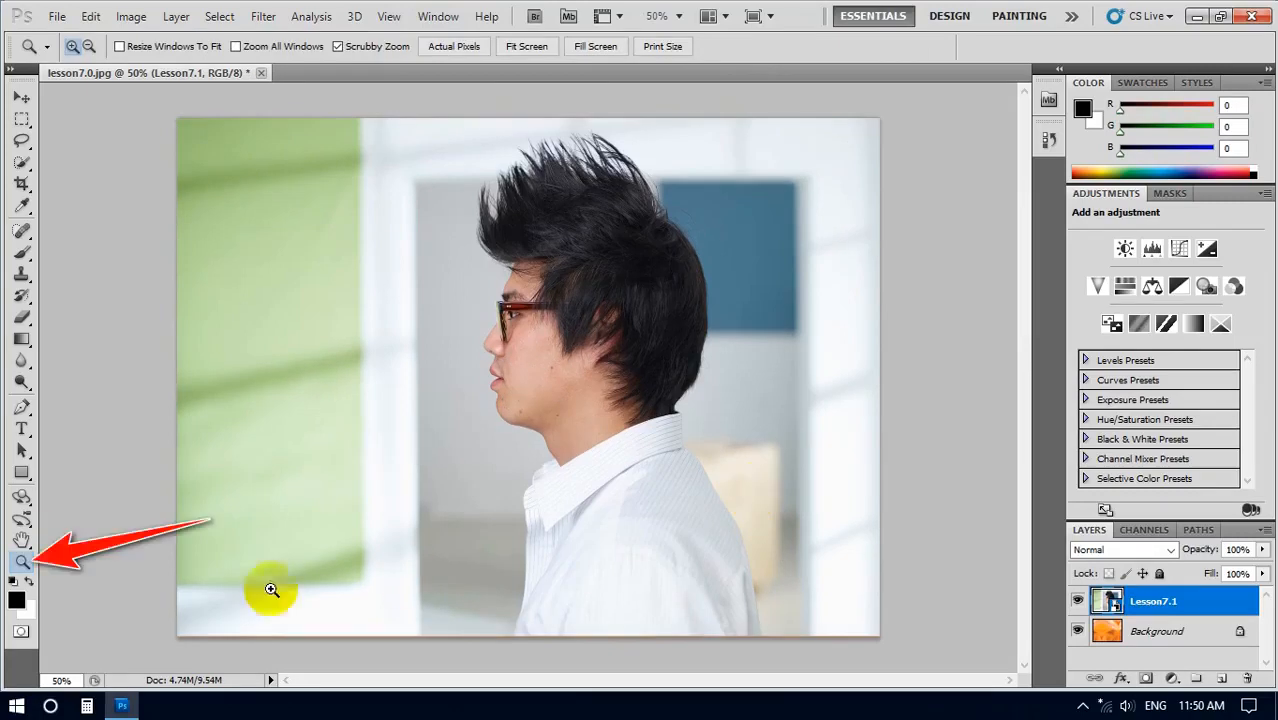
pyautogui.click(541, 331)
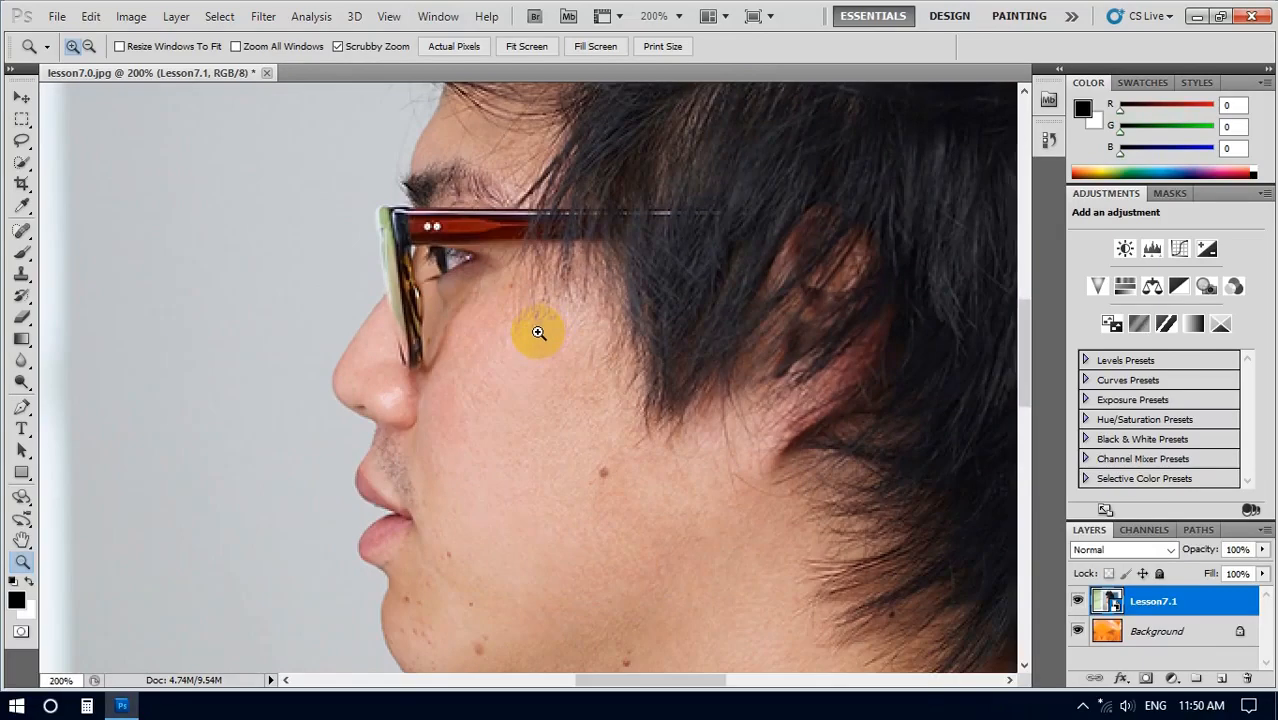
pyautogui.moveTo(533, 252); pyautogui.dragTo(308, 286)
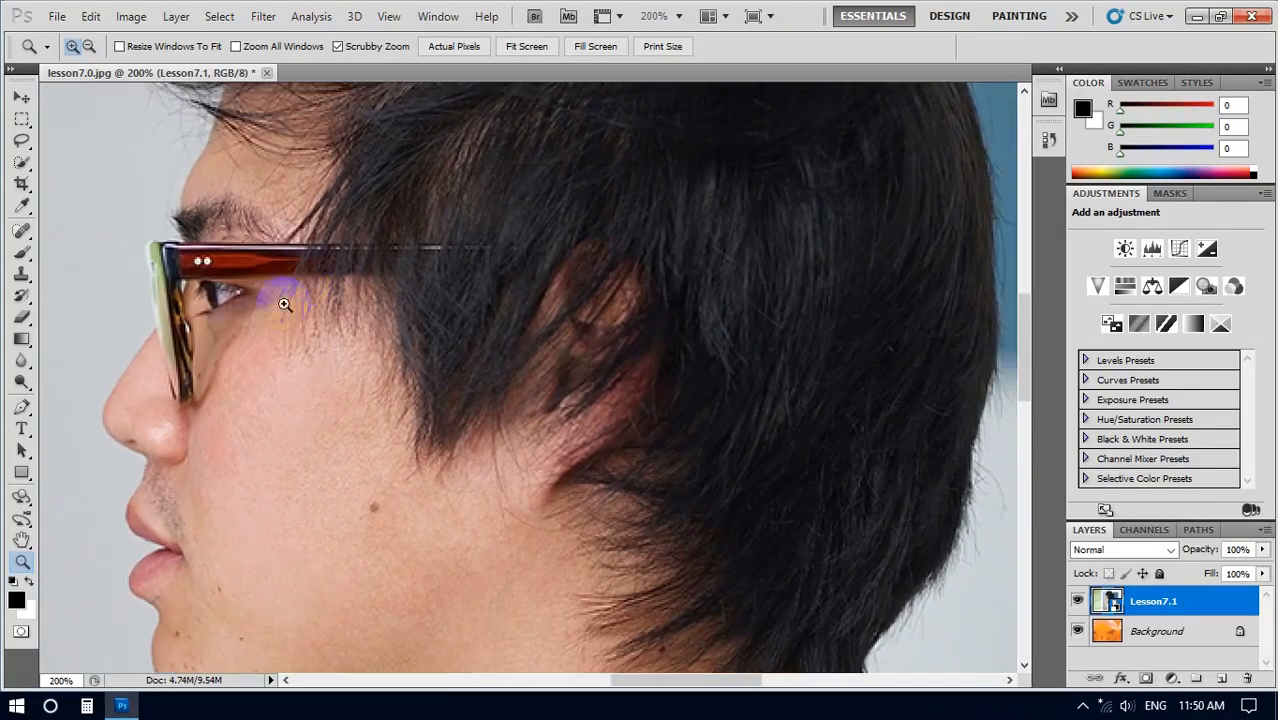
pyautogui.click(224, 296)
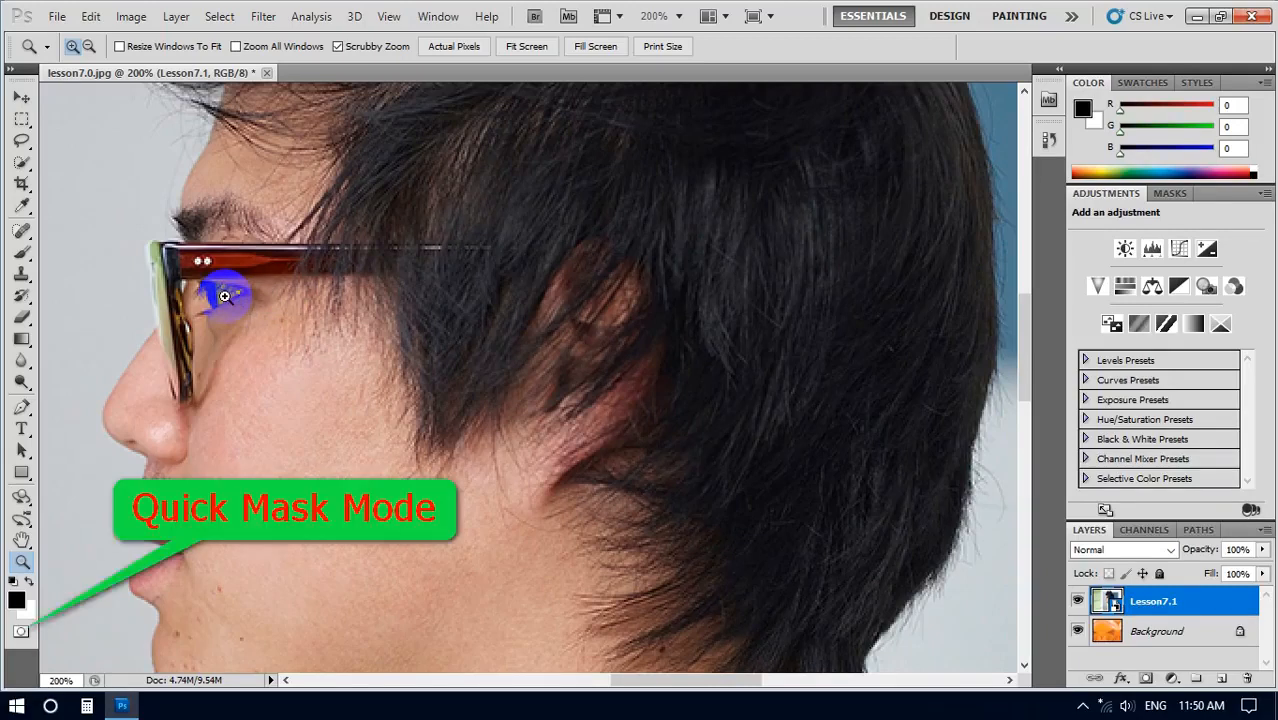
pyautogui.click(21, 633)
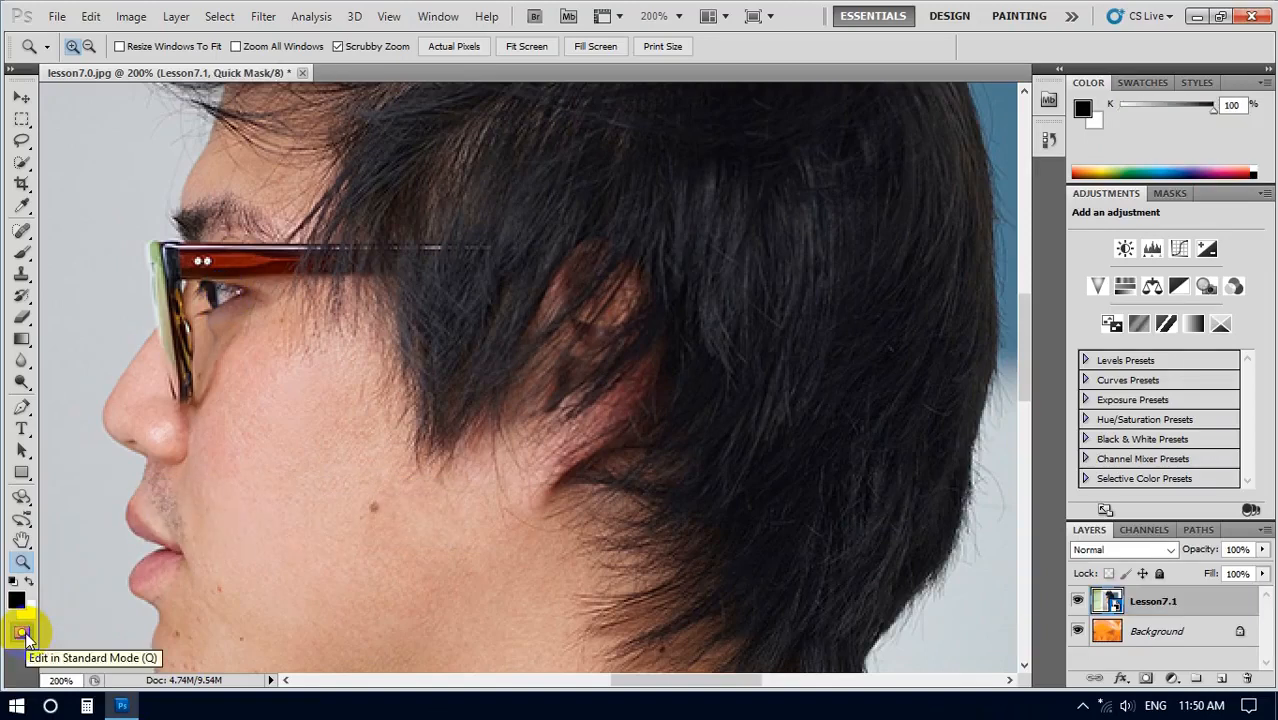
# Paint the mask over the whole glasses frame and temple using the Brush tool at a size of 20 px
pyautogui.click(26, 258)
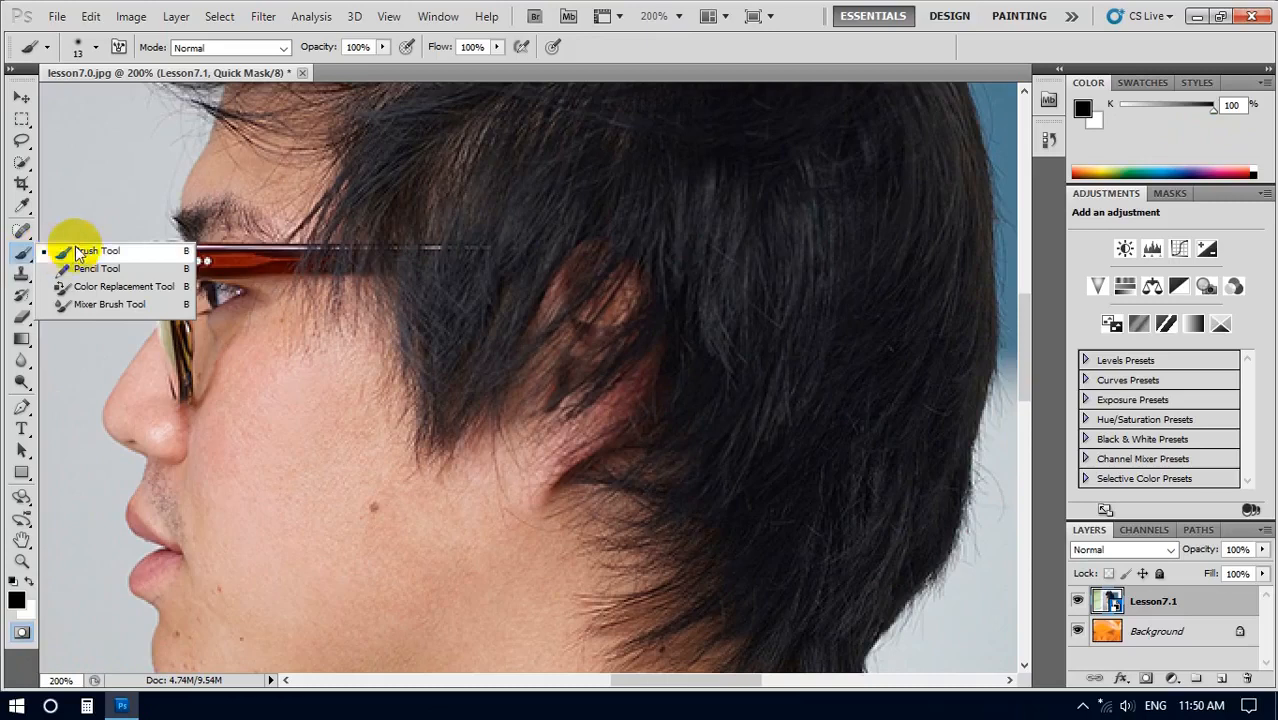
pyautogui.click(81, 248)
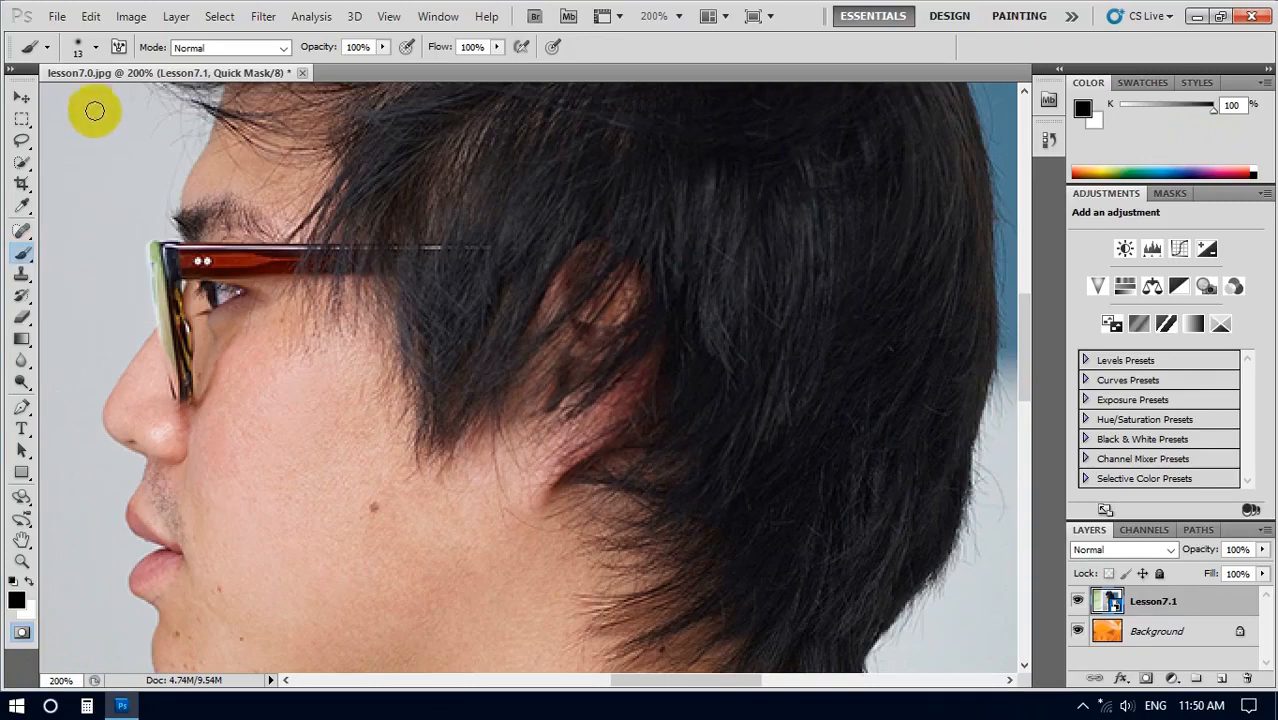
pyautogui.moveTo(180, 262); pyautogui.dragTo(204, 264)
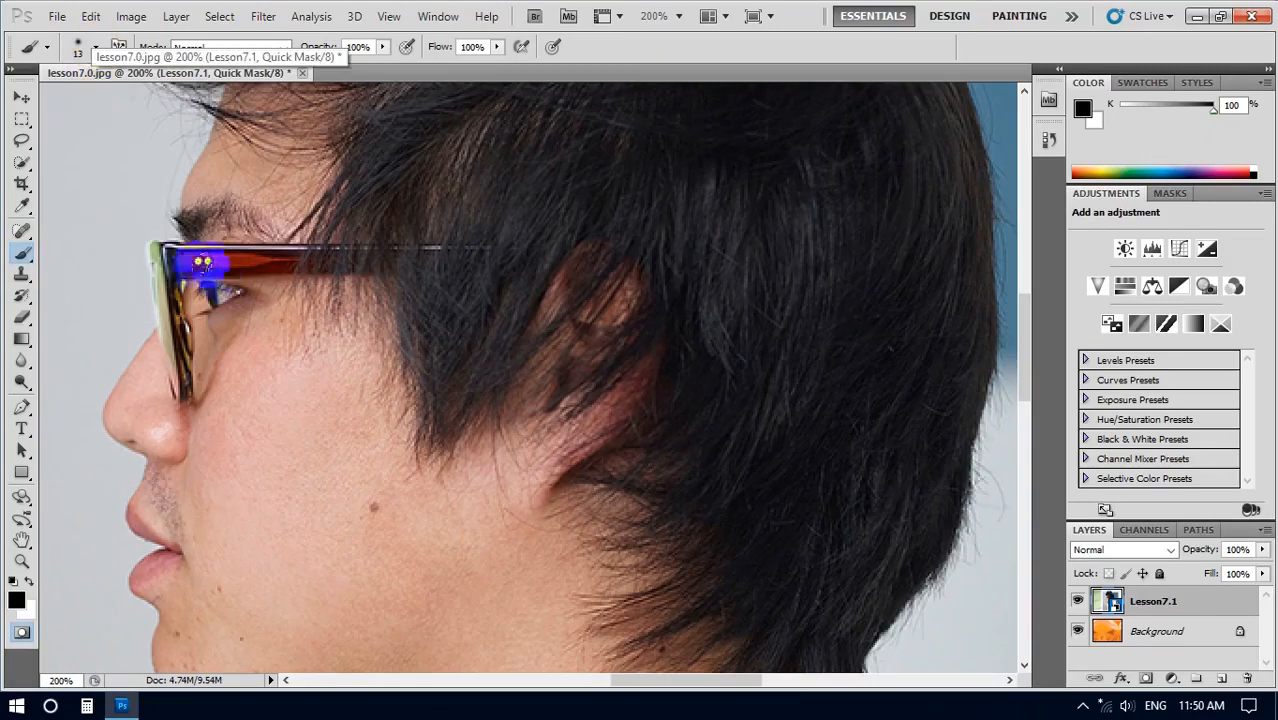
pyautogui.click(95, 50)
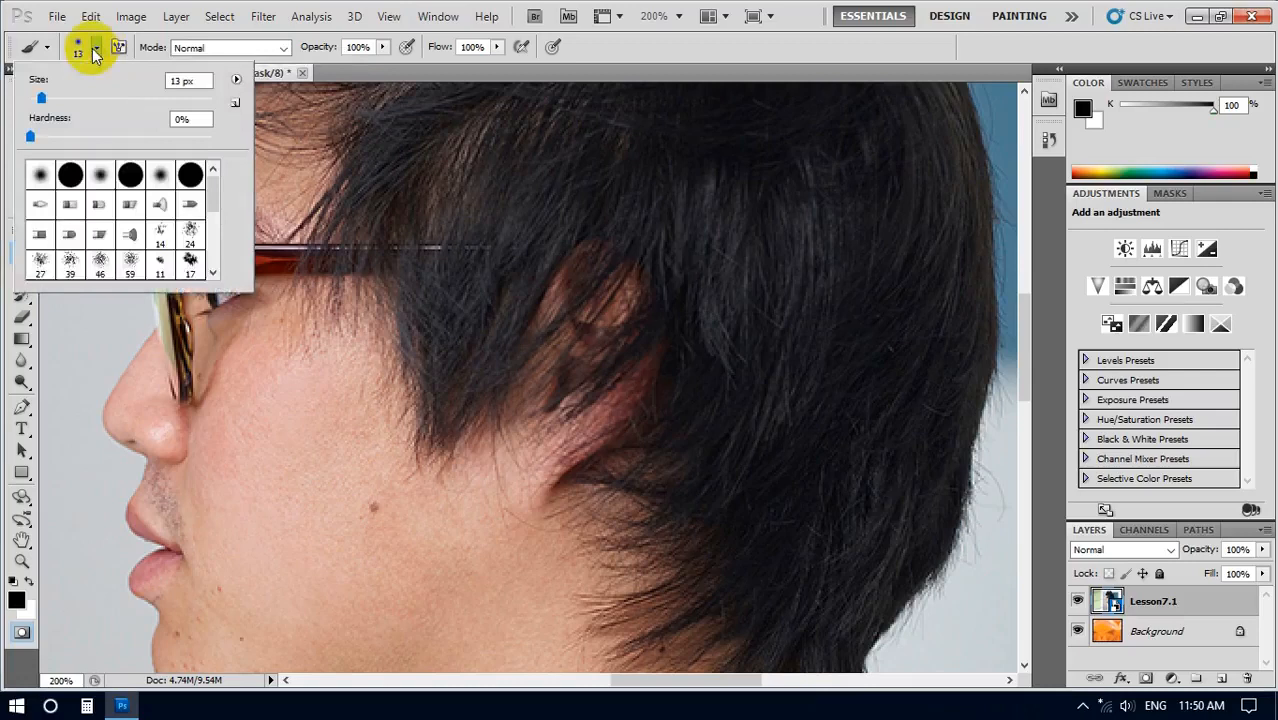
pyautogui.click(185, 80)
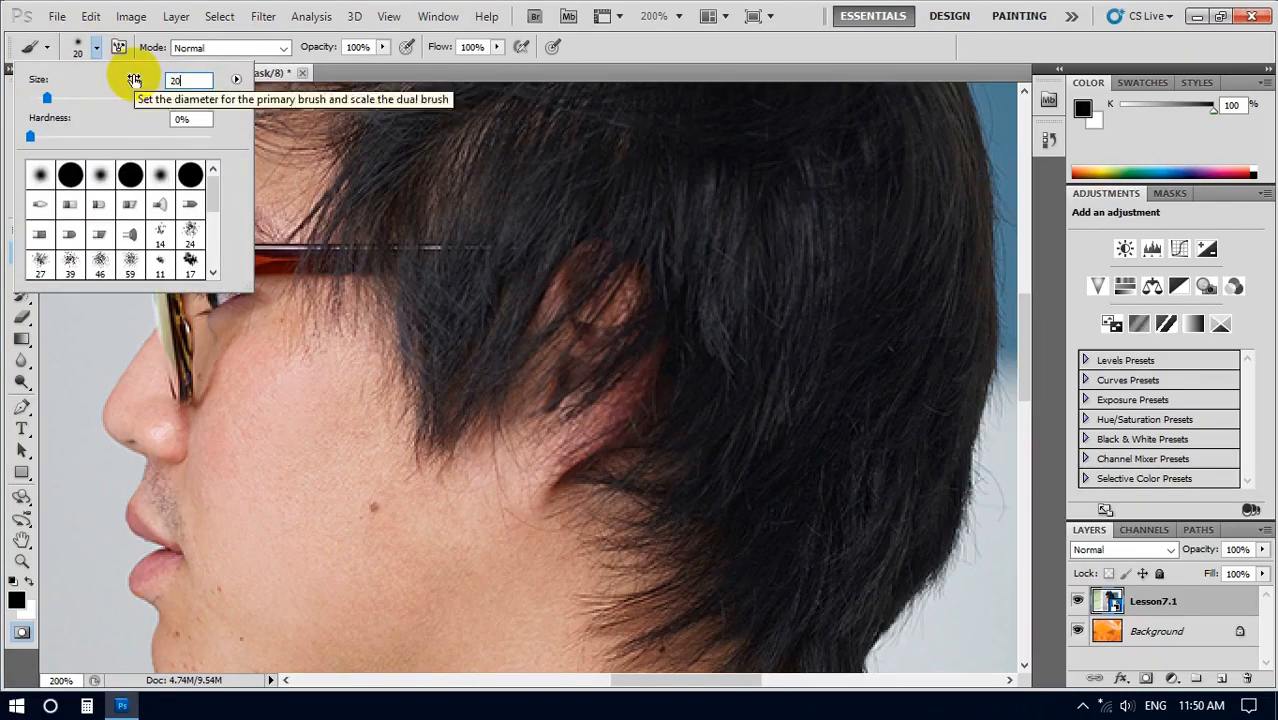
pyautogui.moveTo(280, 226)
pyautogui.mouseDown()
pyautogui.moveTo(285, 254)
pyautogui.moveTo(322, 262)
pyautogui.moveTo(539, 262)
pyautogui.moveTo(172, 258)
pyautogui.moveTo(248, 262)
pyautogui.moveTo(168, 268)
pyautogui.moveTo(179, 378)
pyautogui.moveTo(173, 263)
pyautogui.moveTo(184, 316)
pyautogui.moveTo(193, 276)
pyautogui.mouseUp()
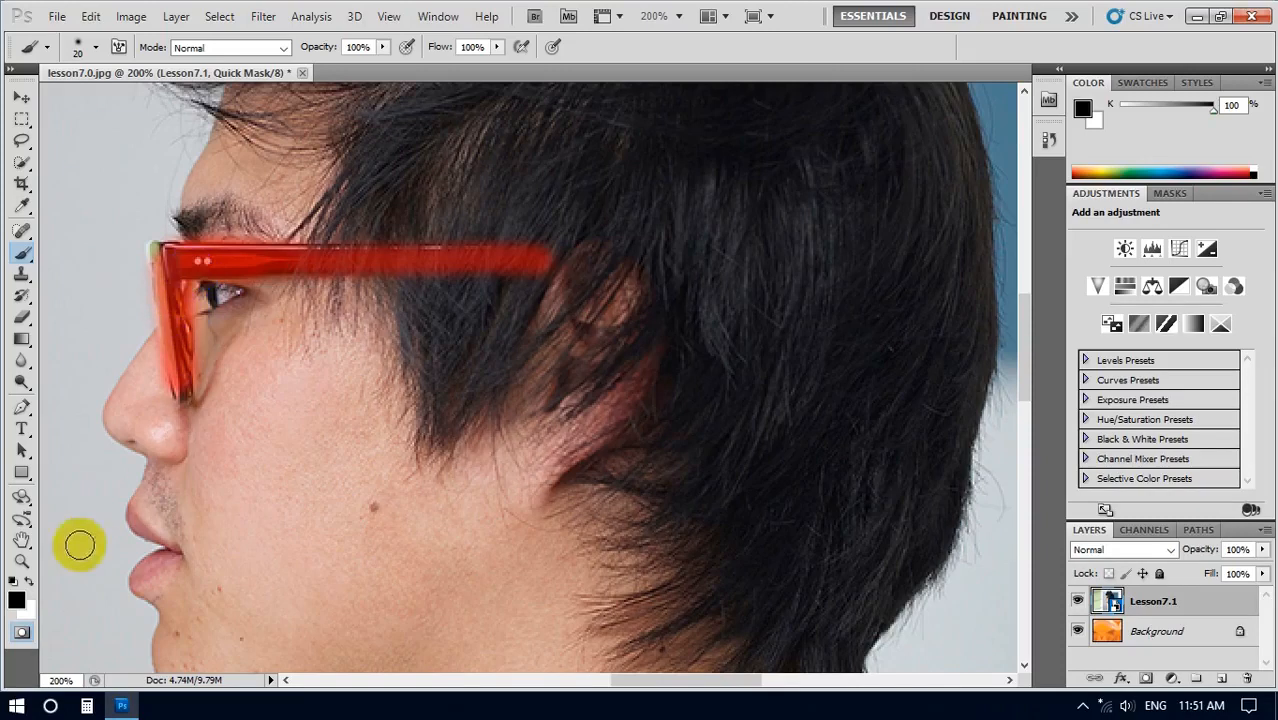
# Leave Quick Mask mode and invert the selection so that only the glasses are selected
pyautogui.click(21, 633)
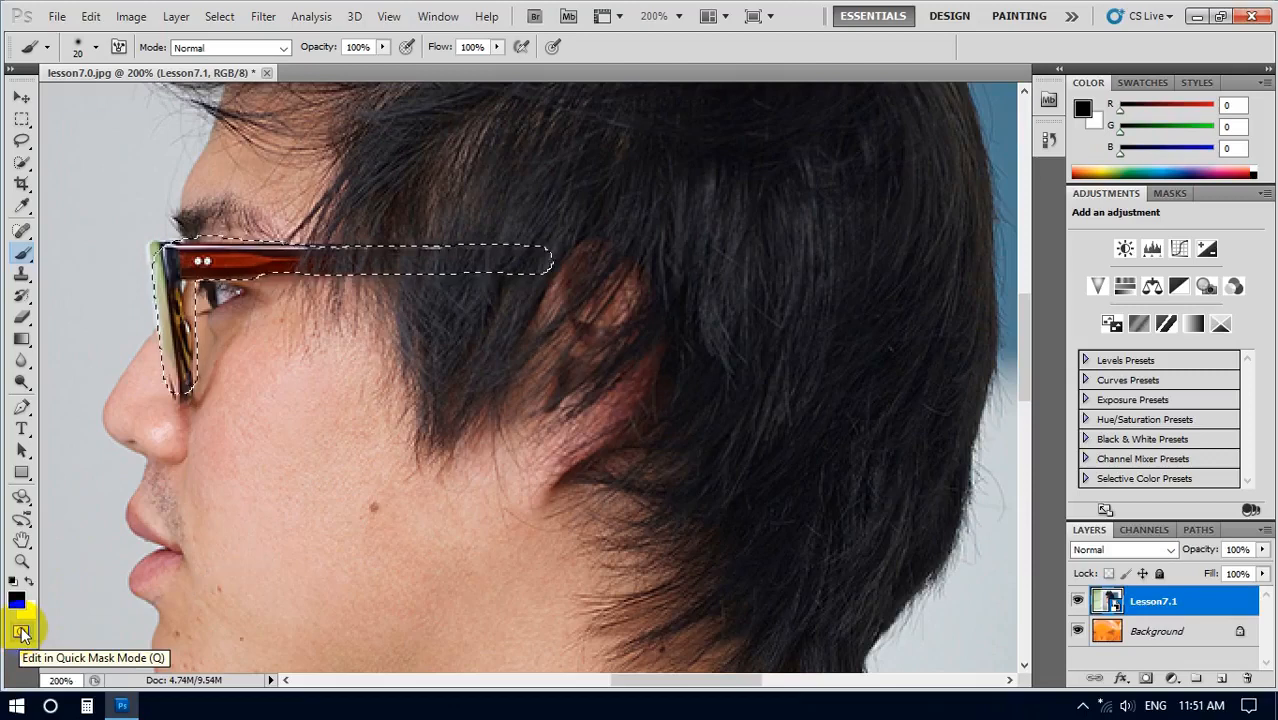
pyautogui.hotkey('ctrl', '0')
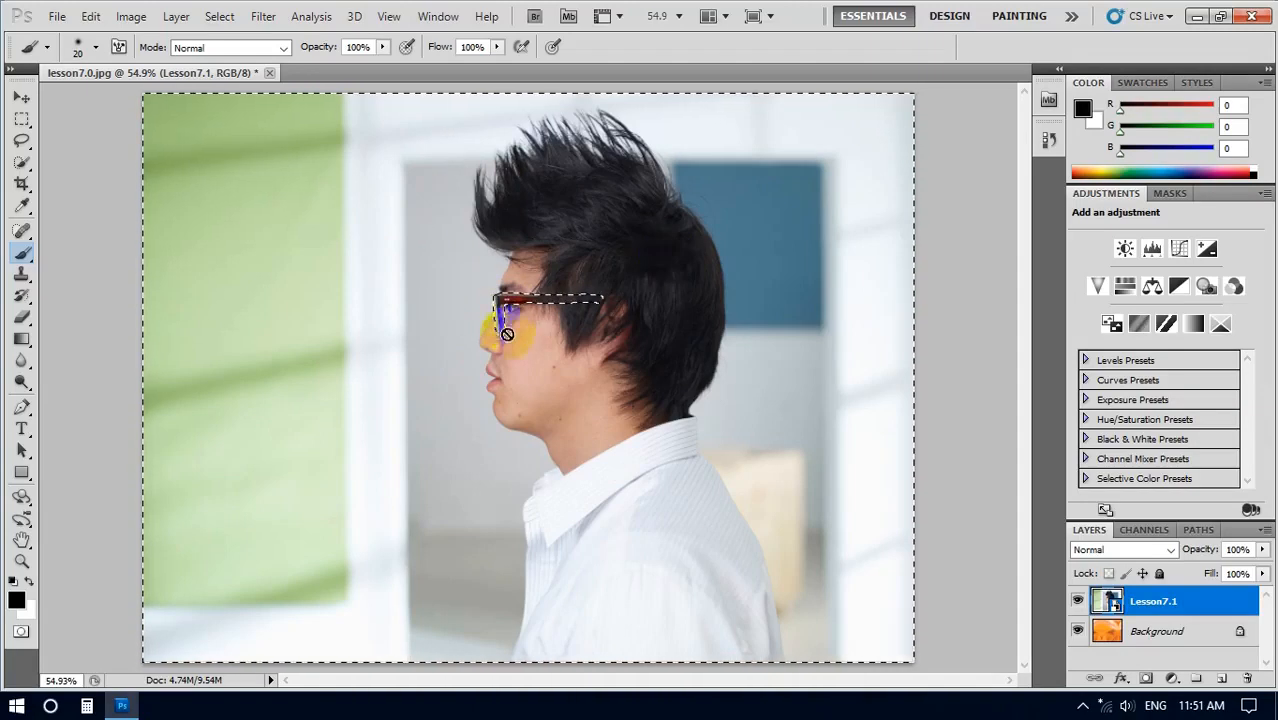
pyautogui.click(219, 16)
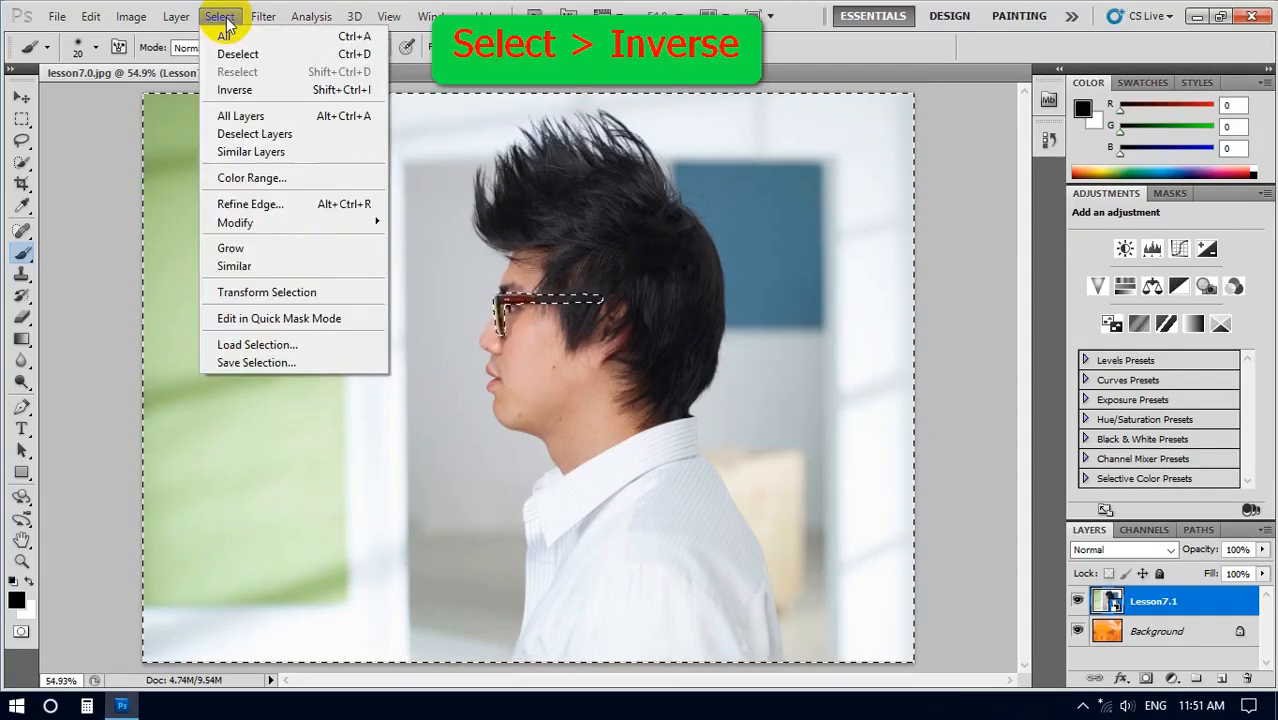
pyautogui.click(226, 90)
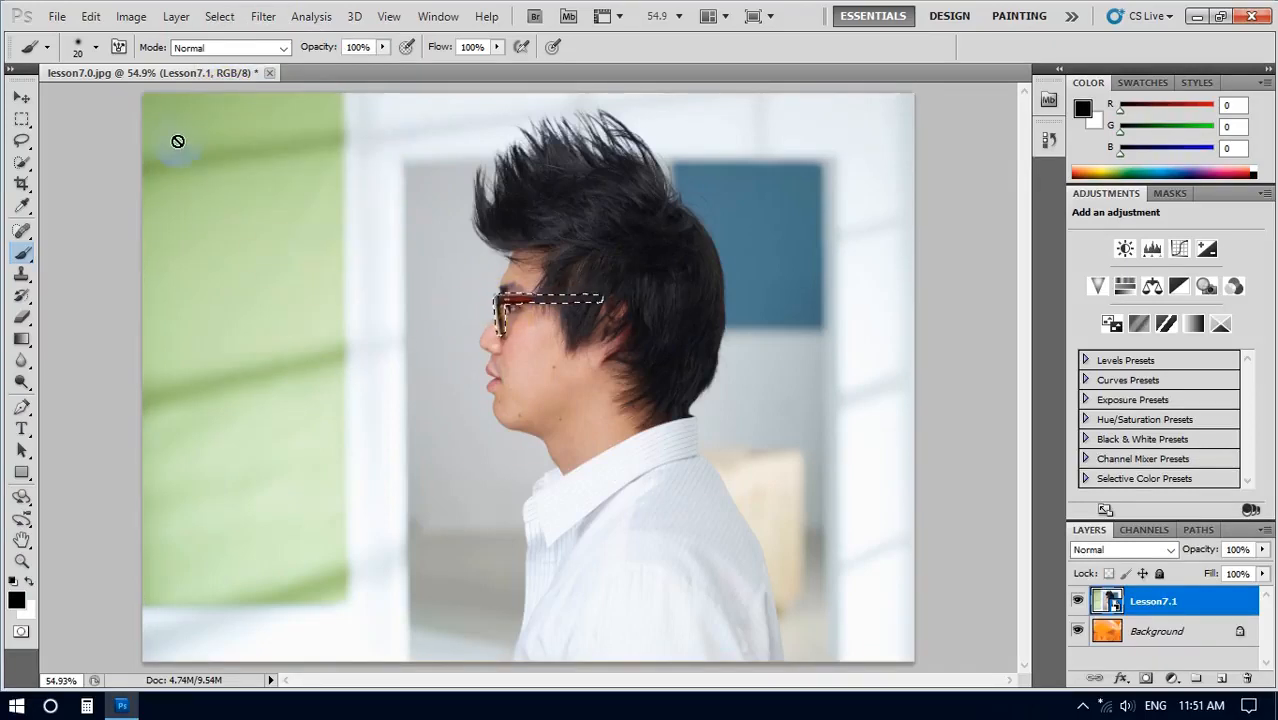
# Rasterize the Lesson7.1 smart object layer so that image adjustments can be applied
pyautogui.click(134, 17)
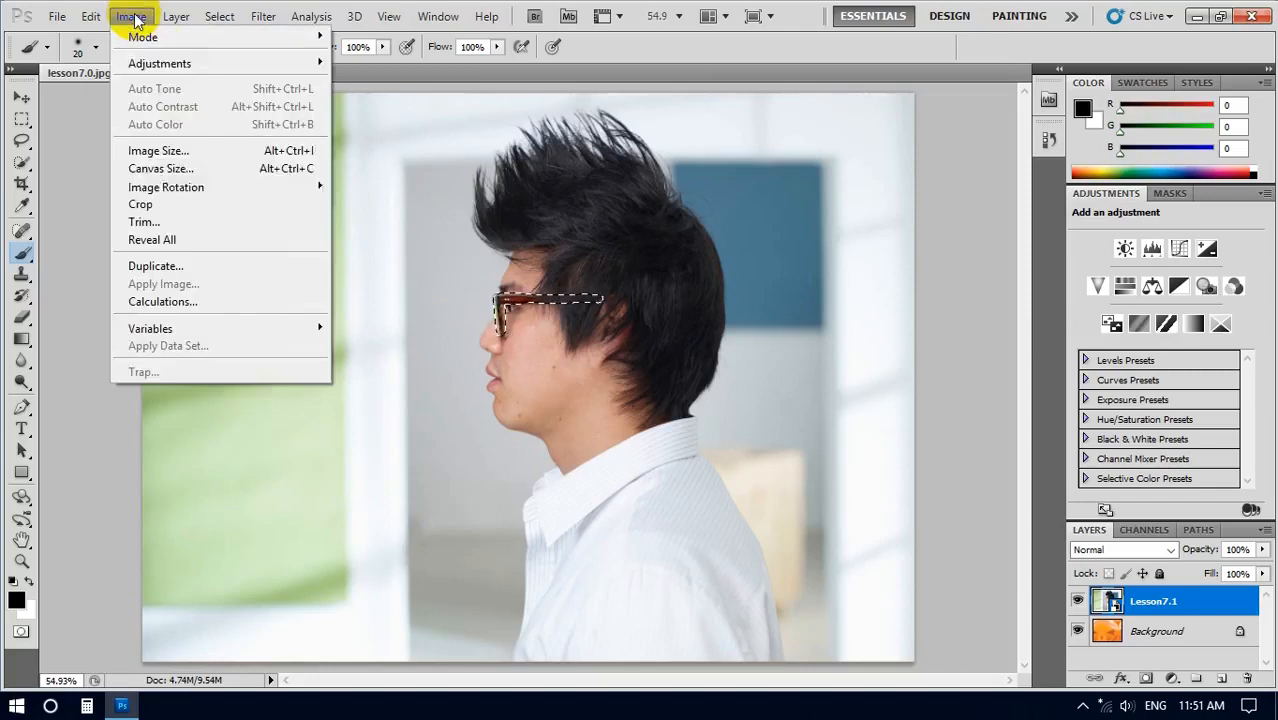
pyautogui.moveTo(150, 64)
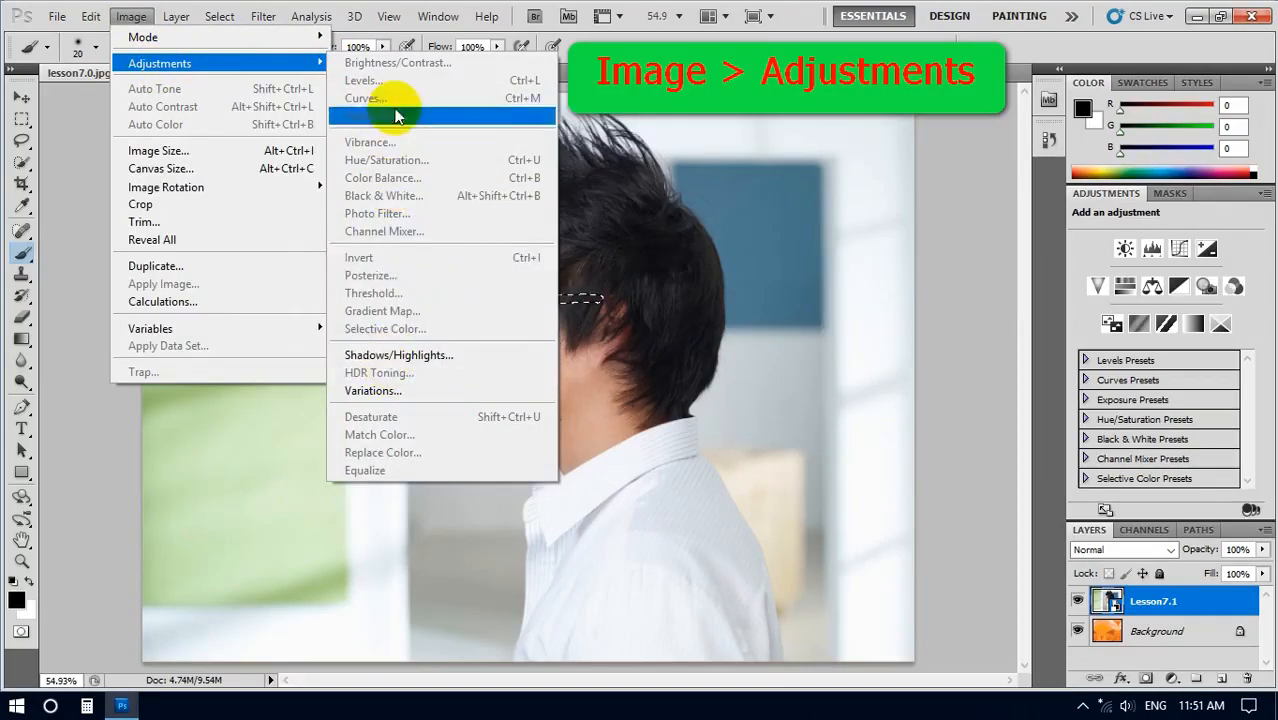
pyautogui.click(597, 183)
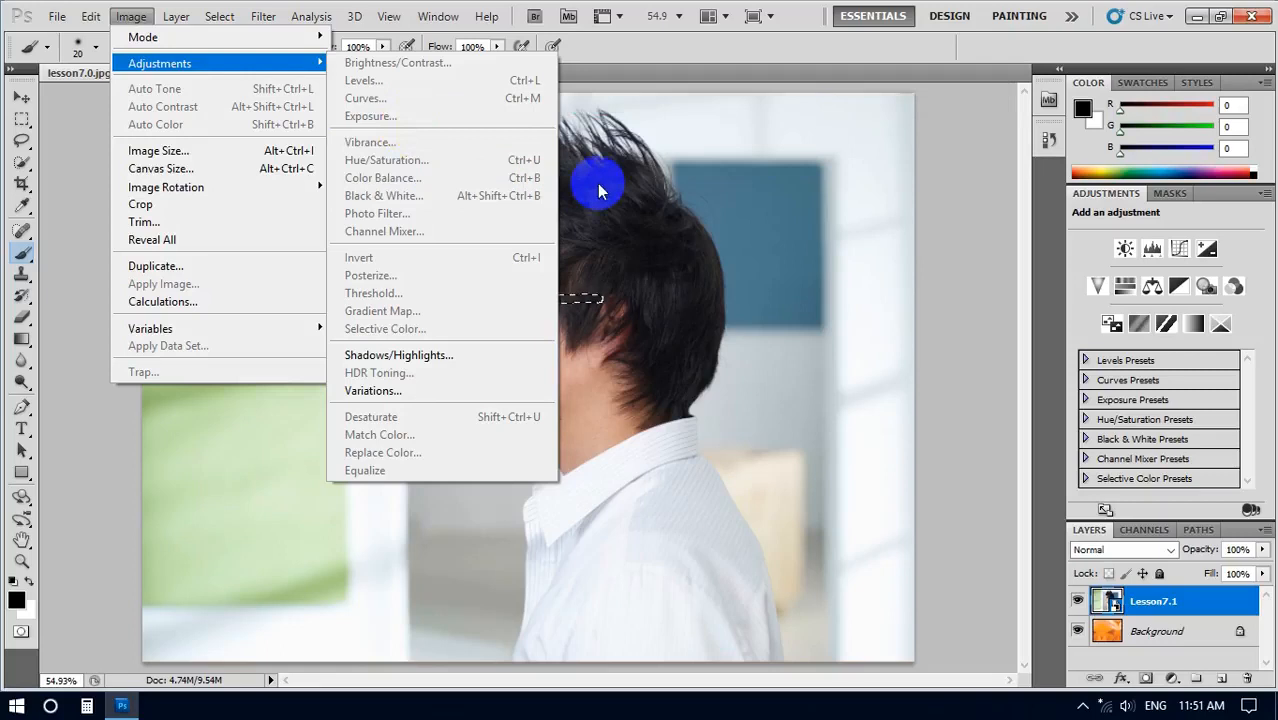
pyautogui.click(368, 274)
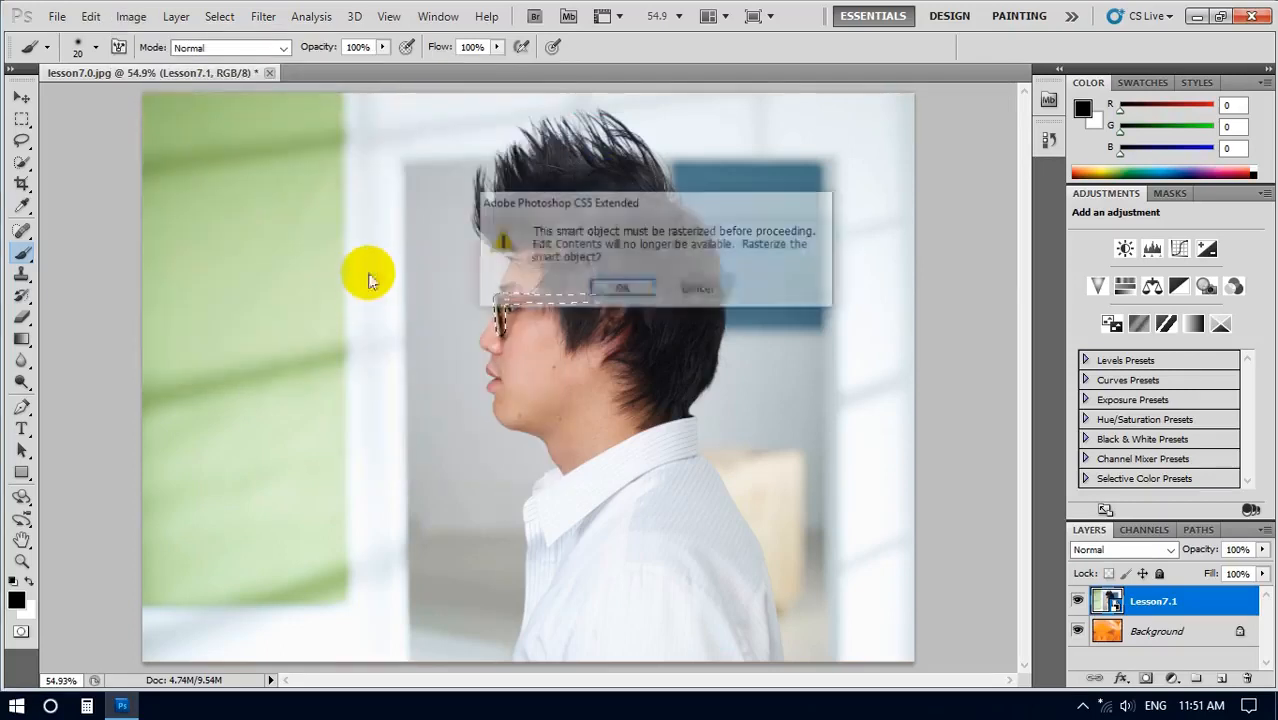
pyautogui.click(617, 290)
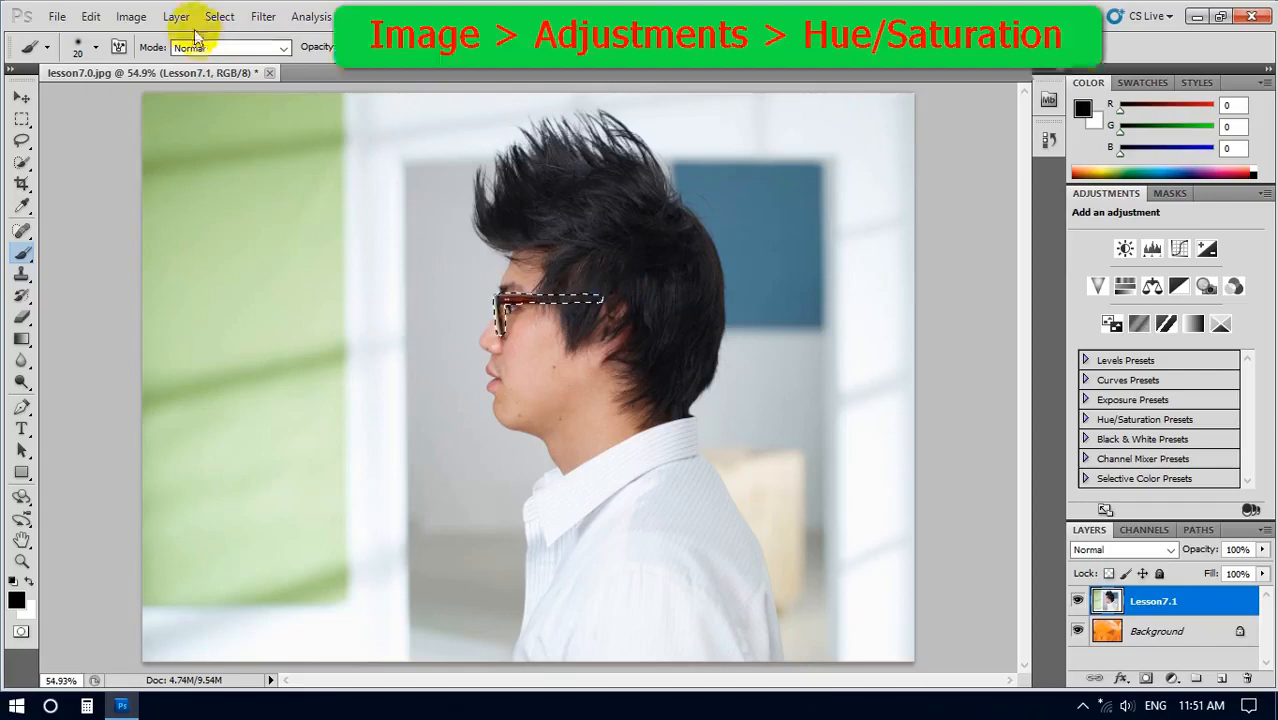
# Recolour the selected glasses with a Hue/Saturation adjustment of Hue +89 and Saturation -14, and clear the selection
pyautogui.click(131, 17)
pyautogui.moveTo(163, 68)
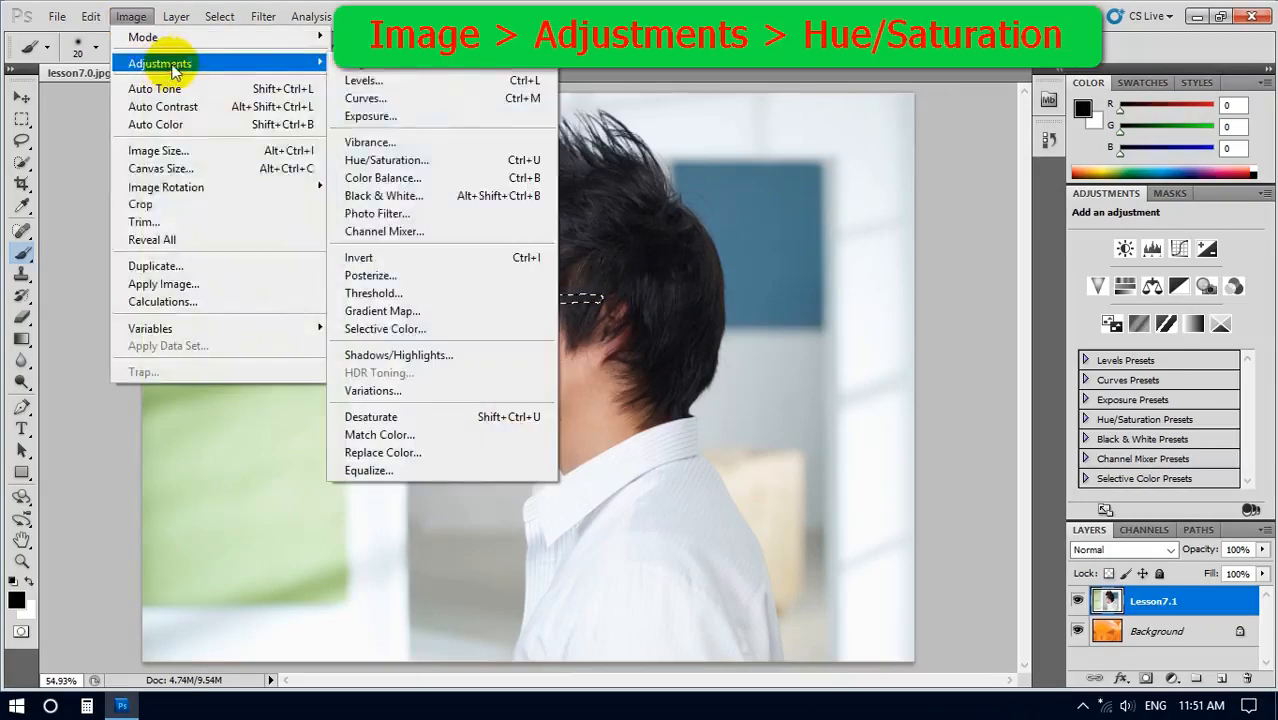
pyautogui.click(380, 163)
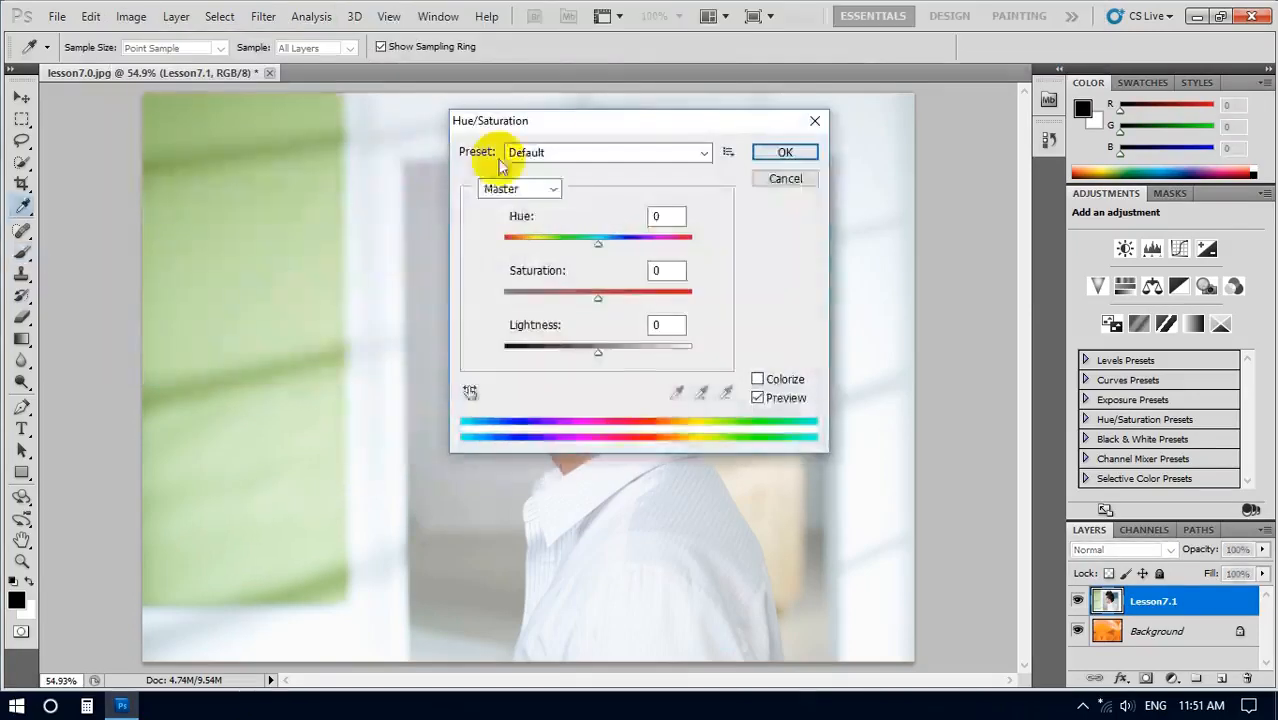
pyautogui.moveTo(548, 125); pyautogui.dragTo(168, 108)
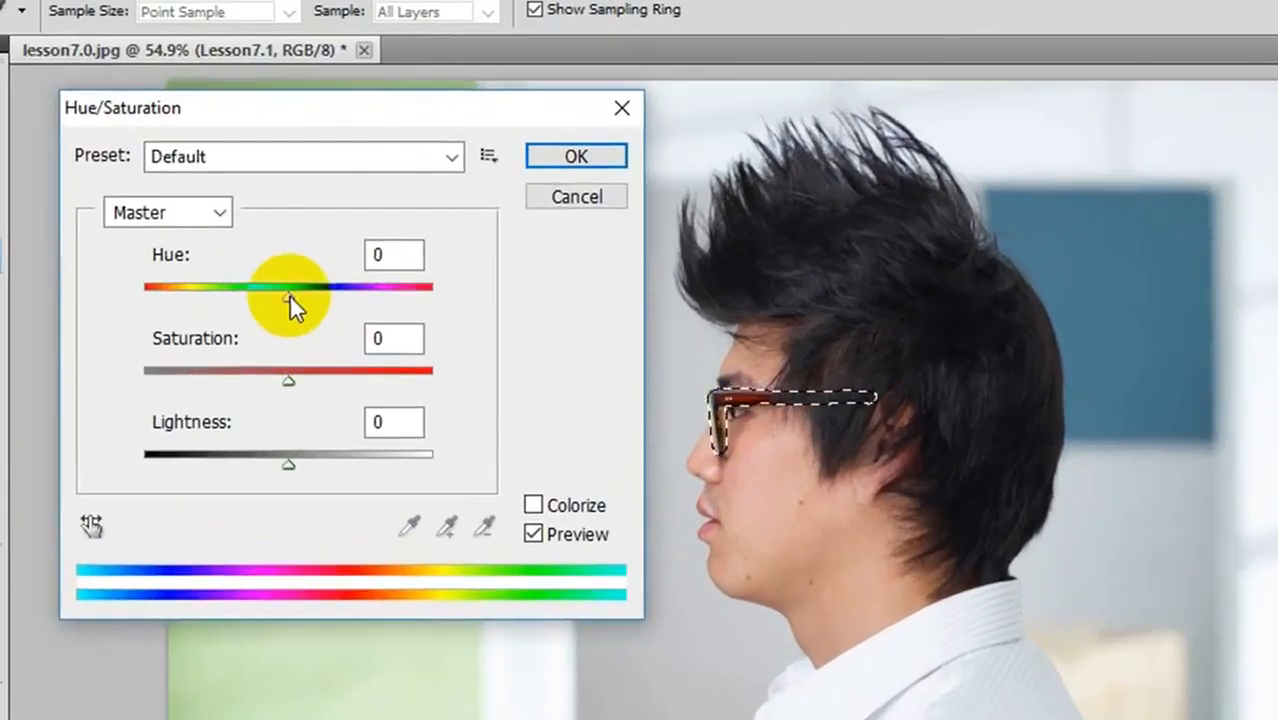
pyautogui.click(228, 238)
pyautogui.moveTo(289, 294); pyautogui.dragTo(378, 294)
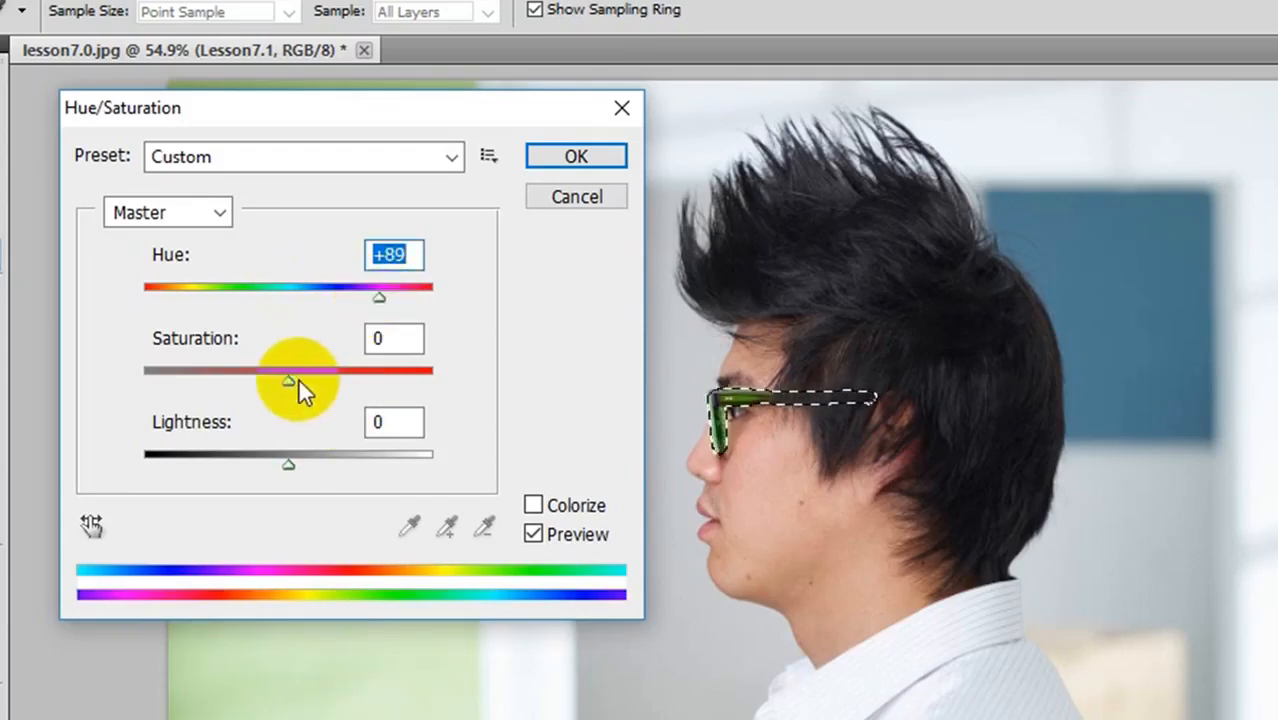
pyautogui.moveTo(291, 380); pyautogui.dragTo(268, 380)
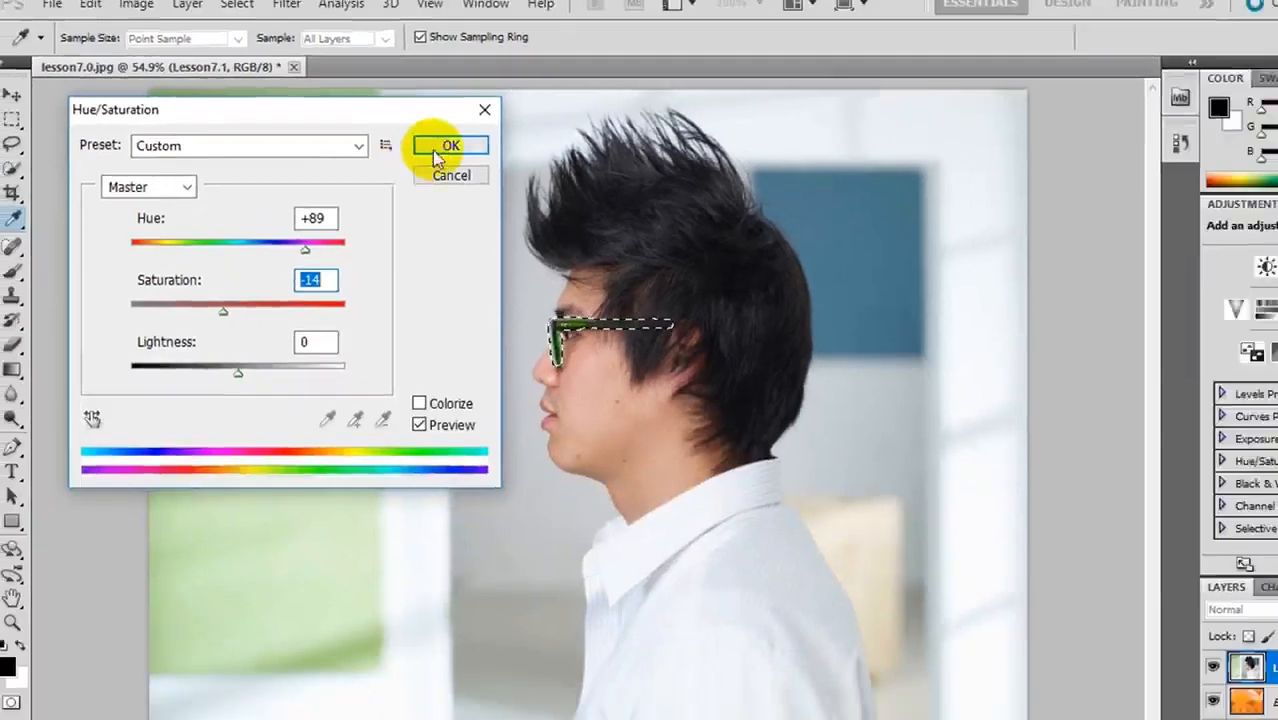
pyautogui.click(574, 156)
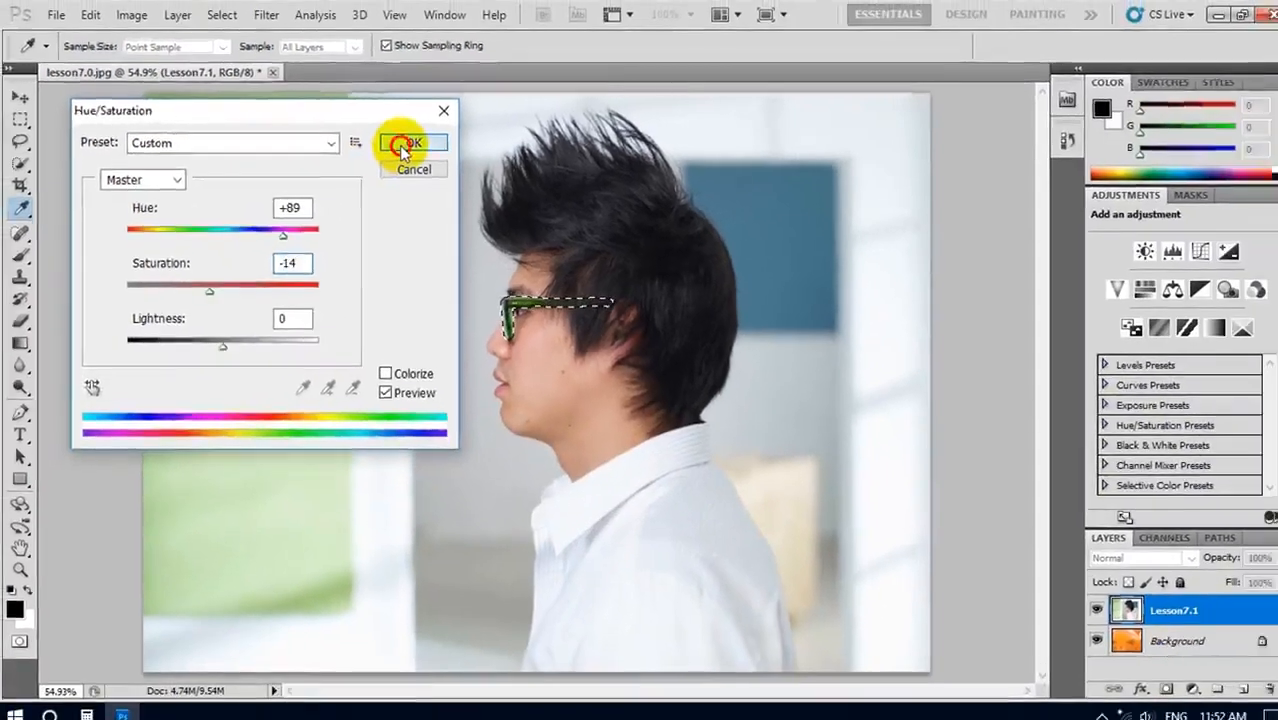
pyautogui.press('b')
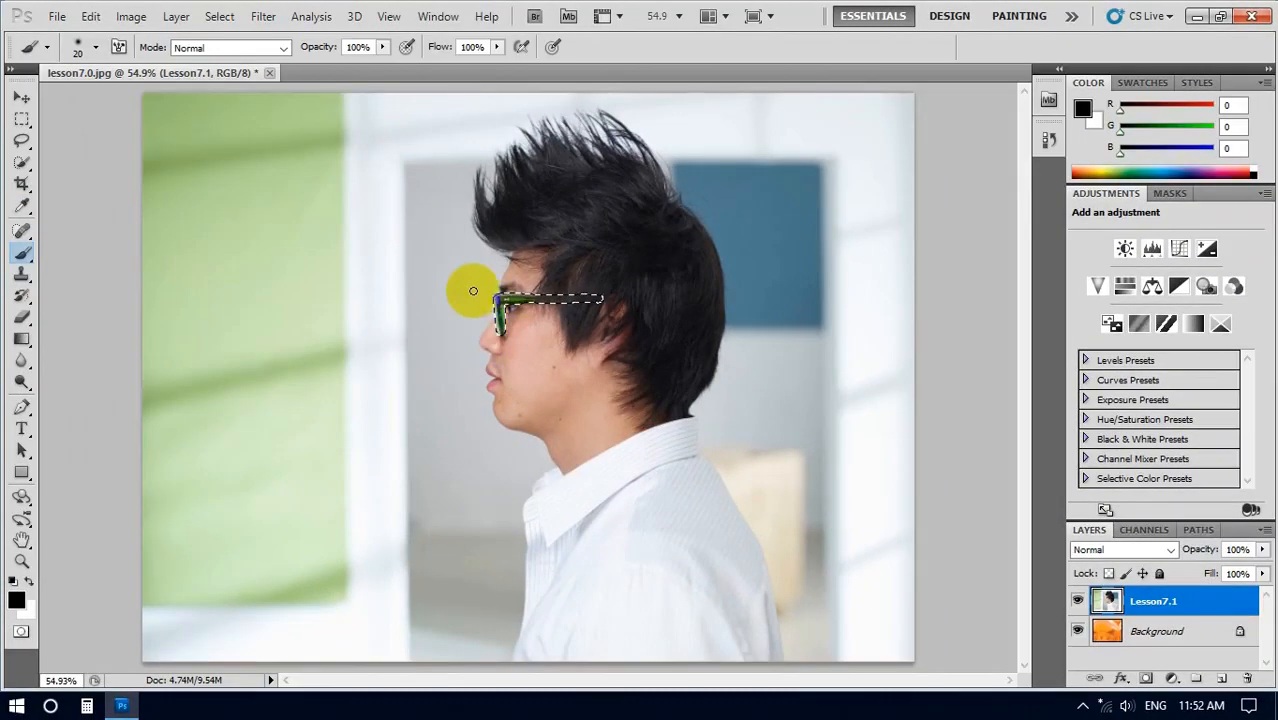
pyautogui.hotkey('ctrl', 'd')
# Select the man's hair, face and shirt with the Quick Selection tool at a brush size of 15
pyautogui.click(24, 168)
pyautogui.click(98, 163)
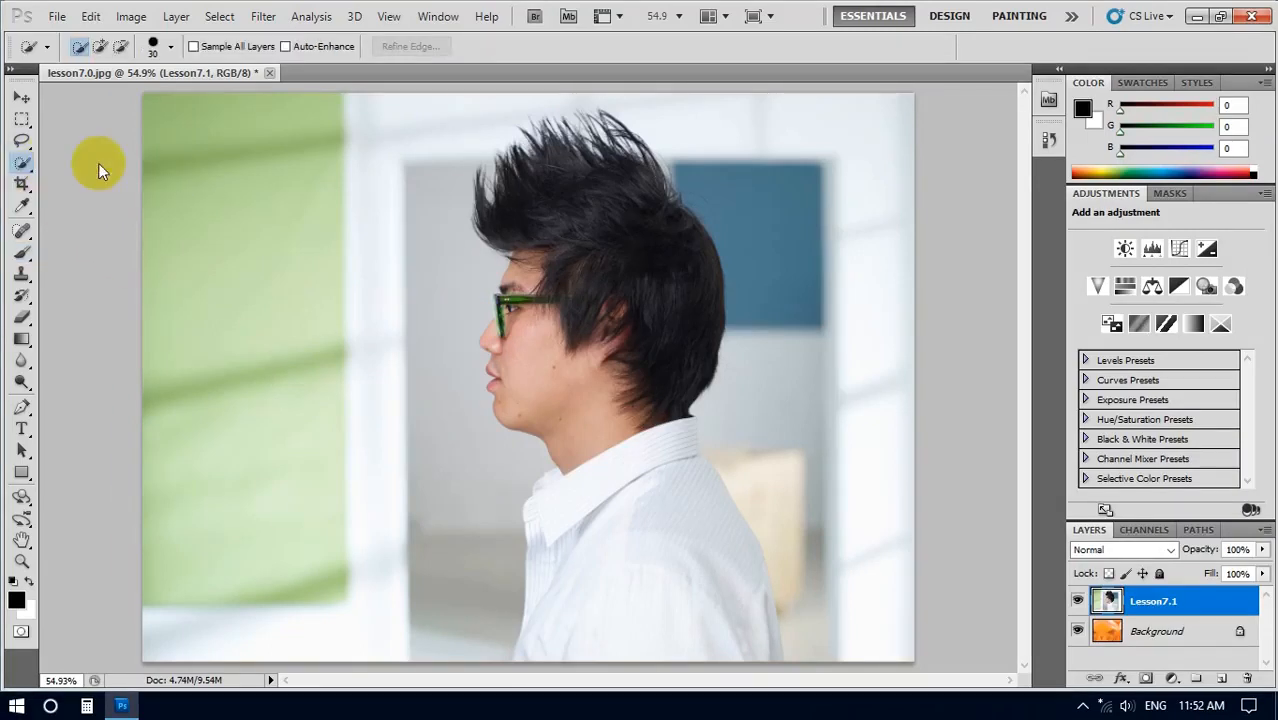
pyautogui.click(172, 47)
pyautogui.moveTo(240, 79); pyautogui.dragTo(169, 79)
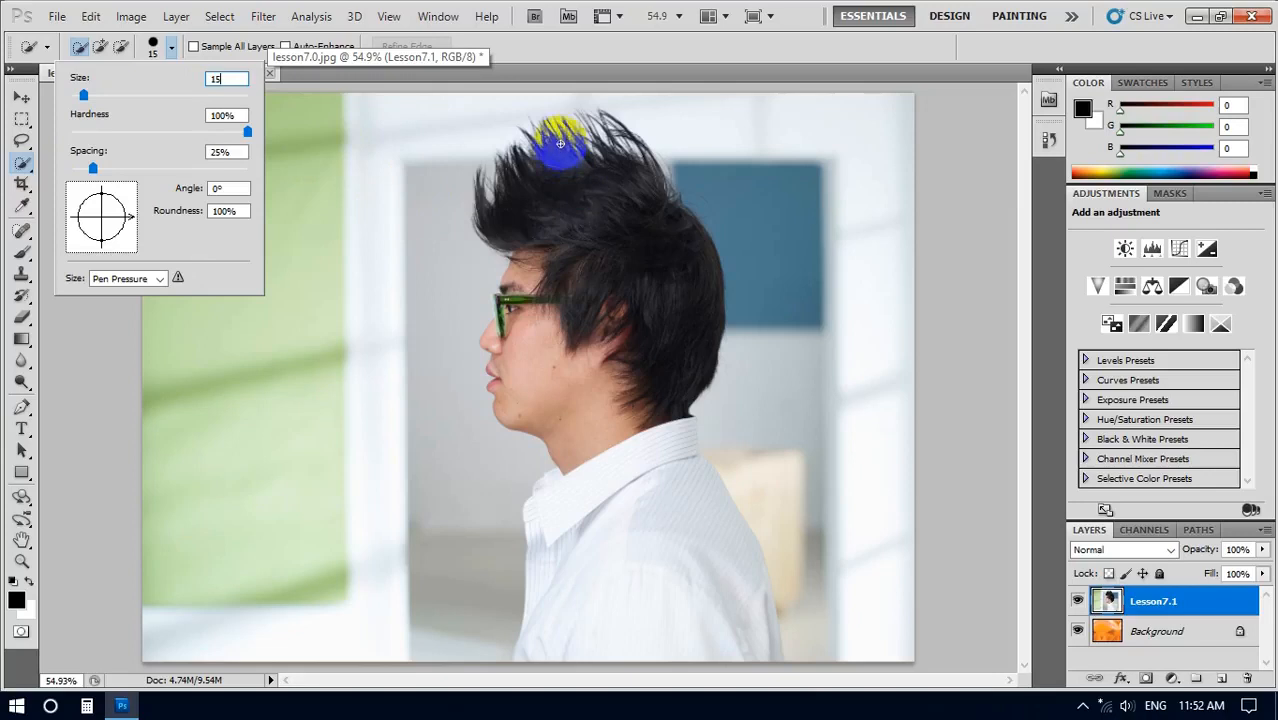
pyautogui.moveTo(560, 138)
pyautogui.mouseDown()
pyautogui.moveTo(620, 407)
pyautogui.moveTo(639, 616)
pyautogui.mouseUp()
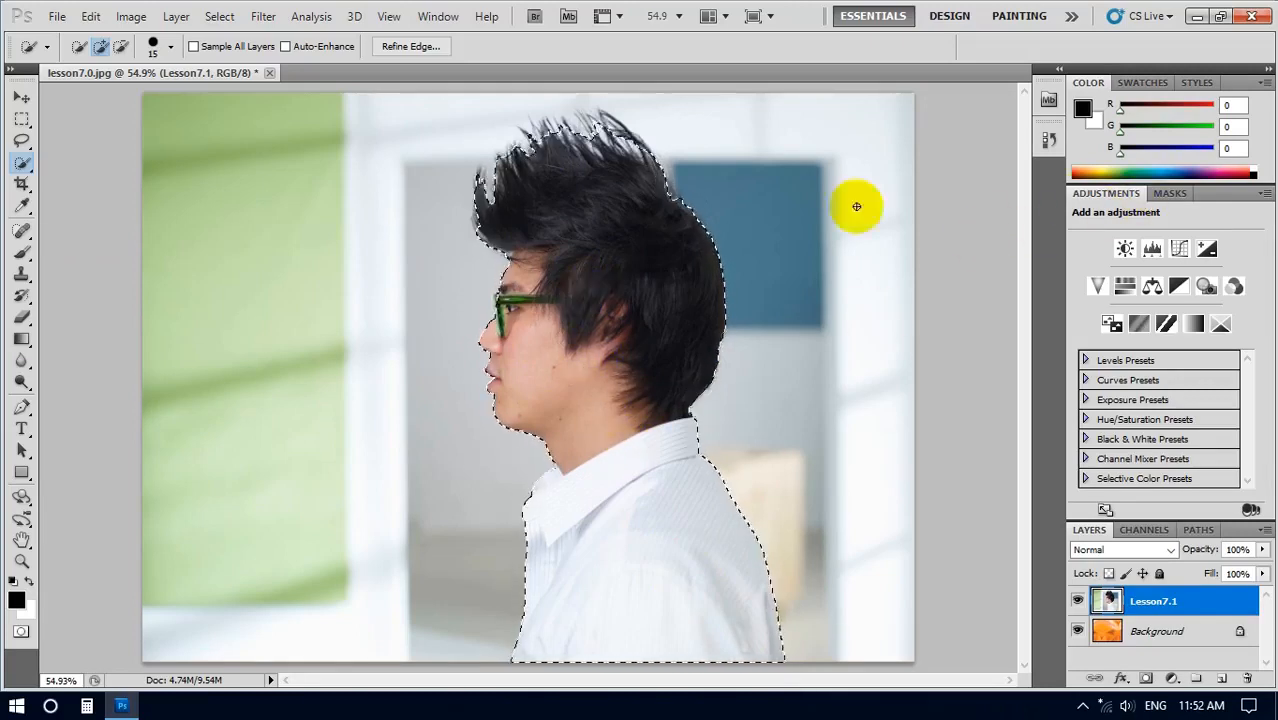
# Add a pixel mask to the Lesson7.1 layer from the selection of the man
pyautogui.click(446, 22)
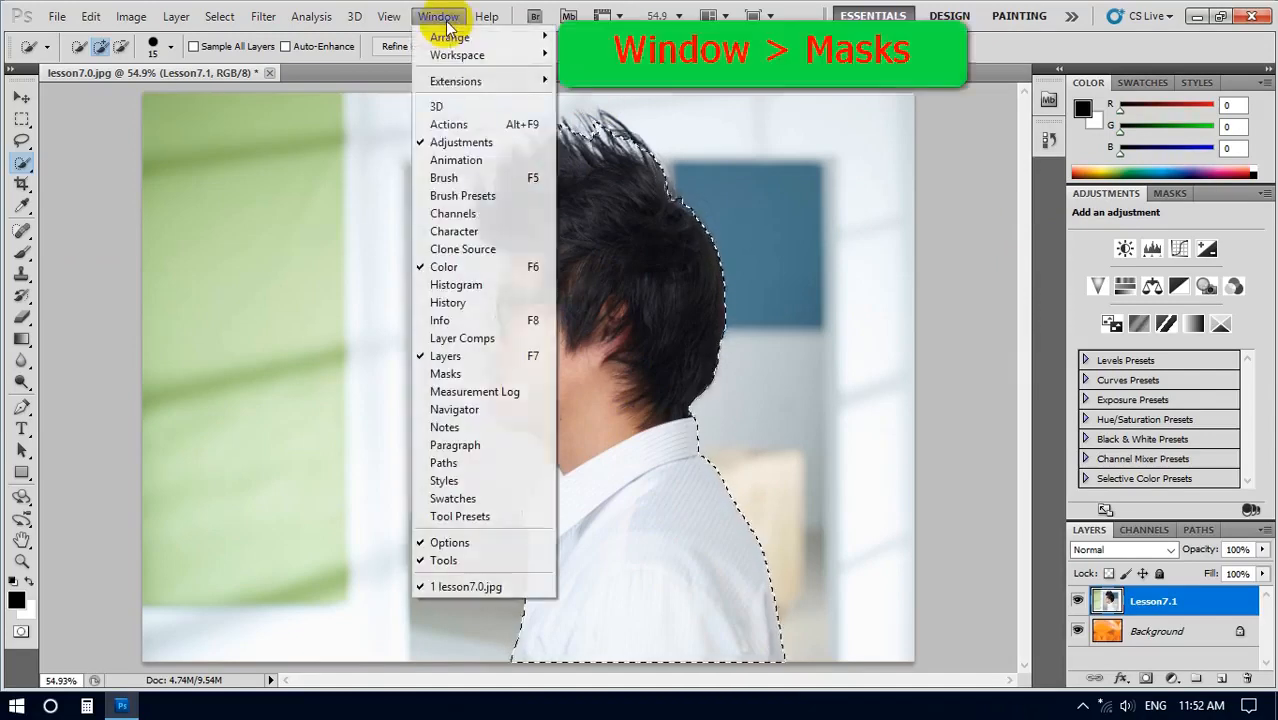
pyautogui.click(428, 376)
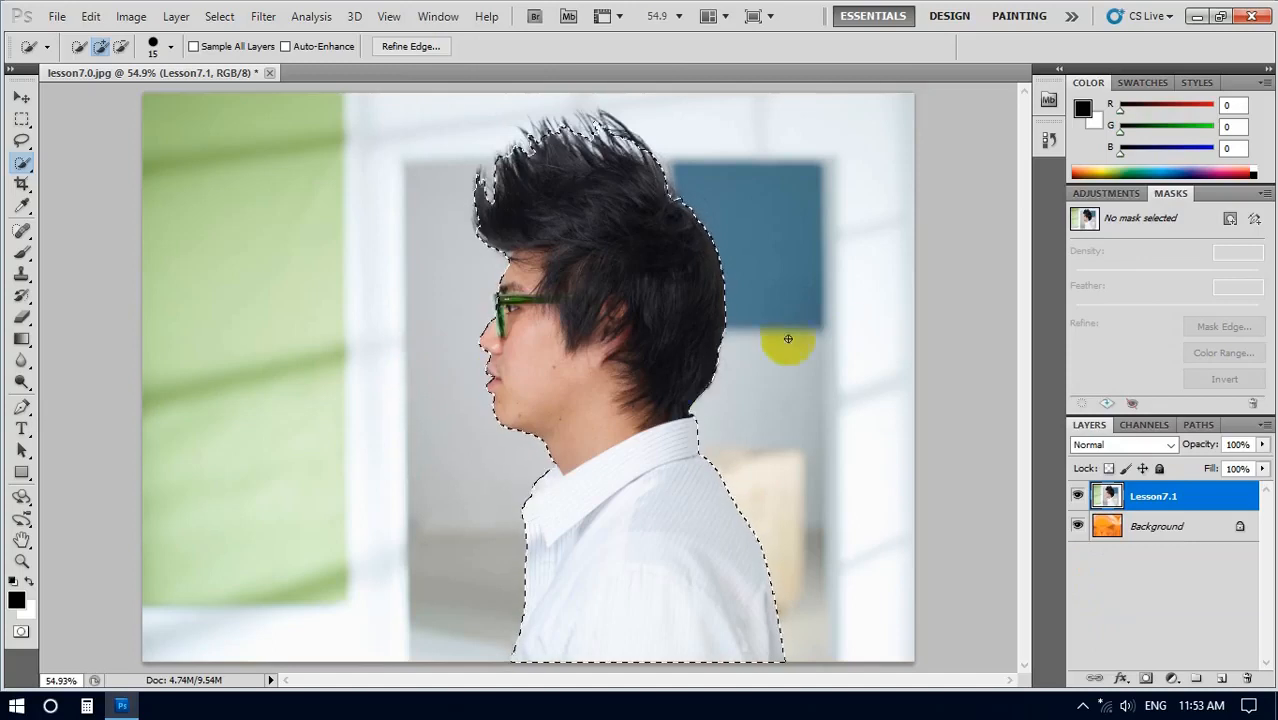
pyautogui.click(1231, 219)
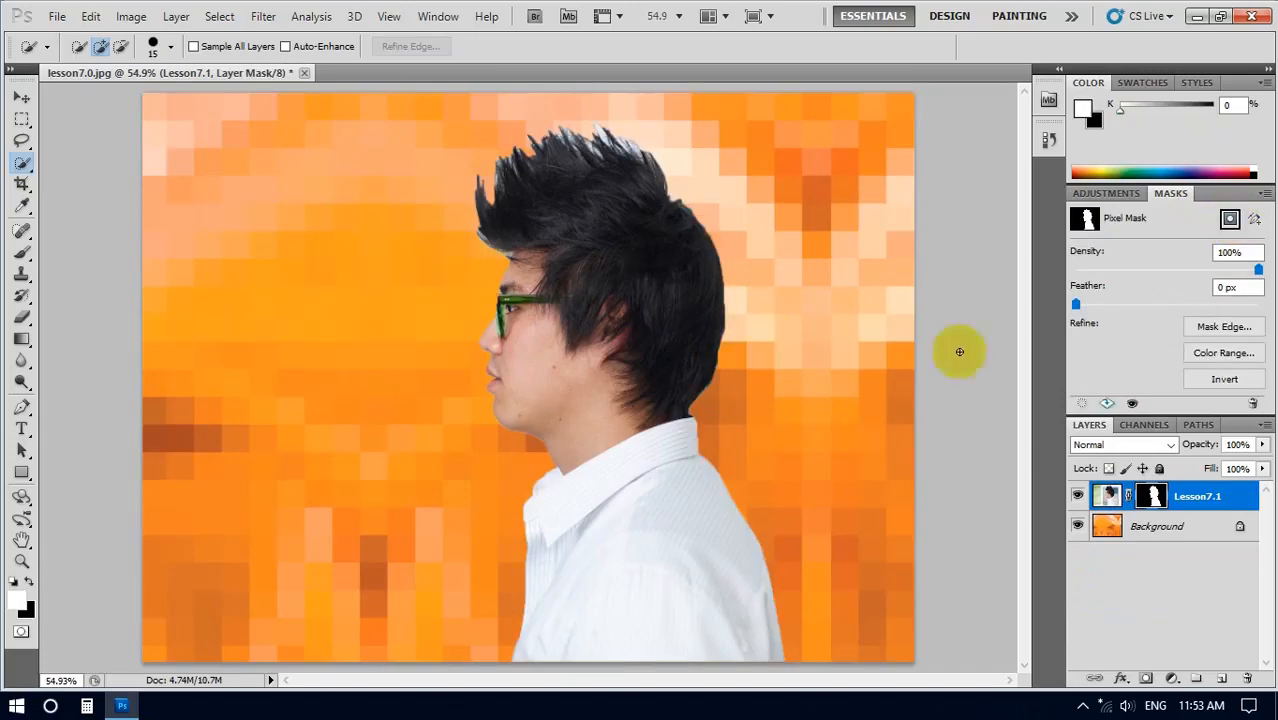
# Open Refine Mask for the Lesson7.1 layer mask and inspect the edges of the man's hair and face up close
pyautogui.click(1219, 331)
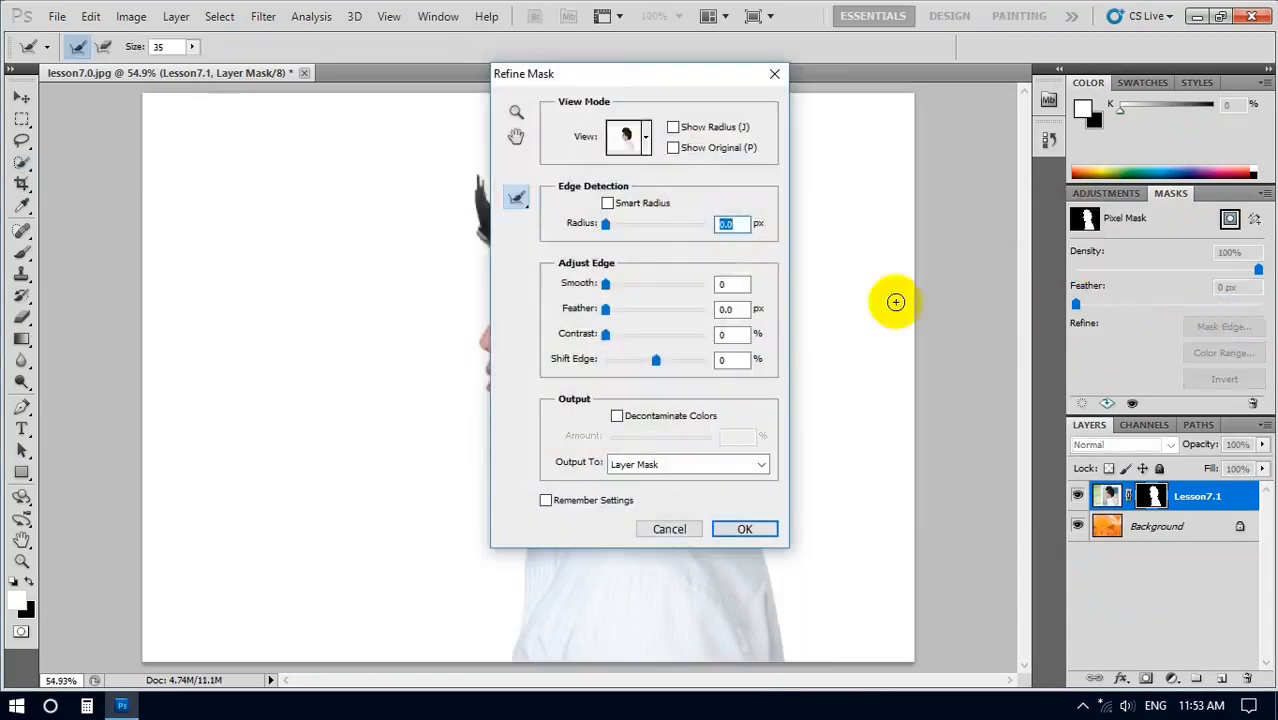
pyautogui.moveTo(605, 74); pyautogui.dragTo(886, 86)
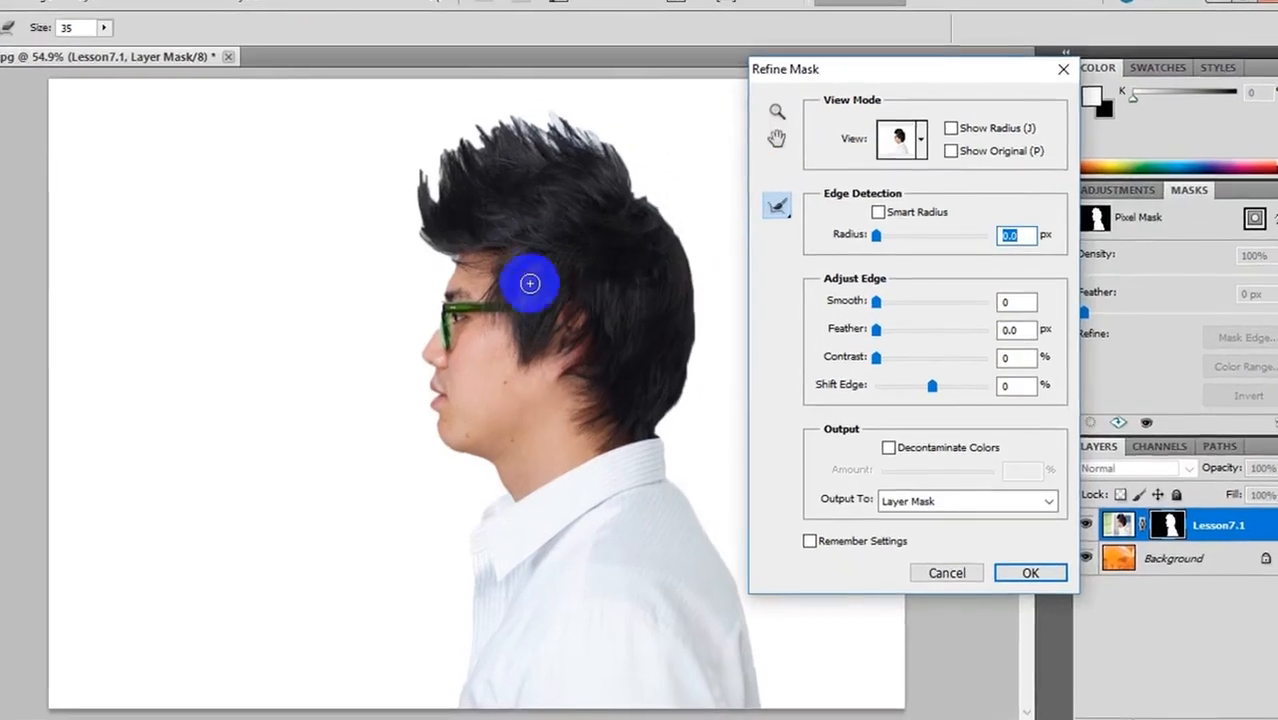
pyautogui.click(775, 115)
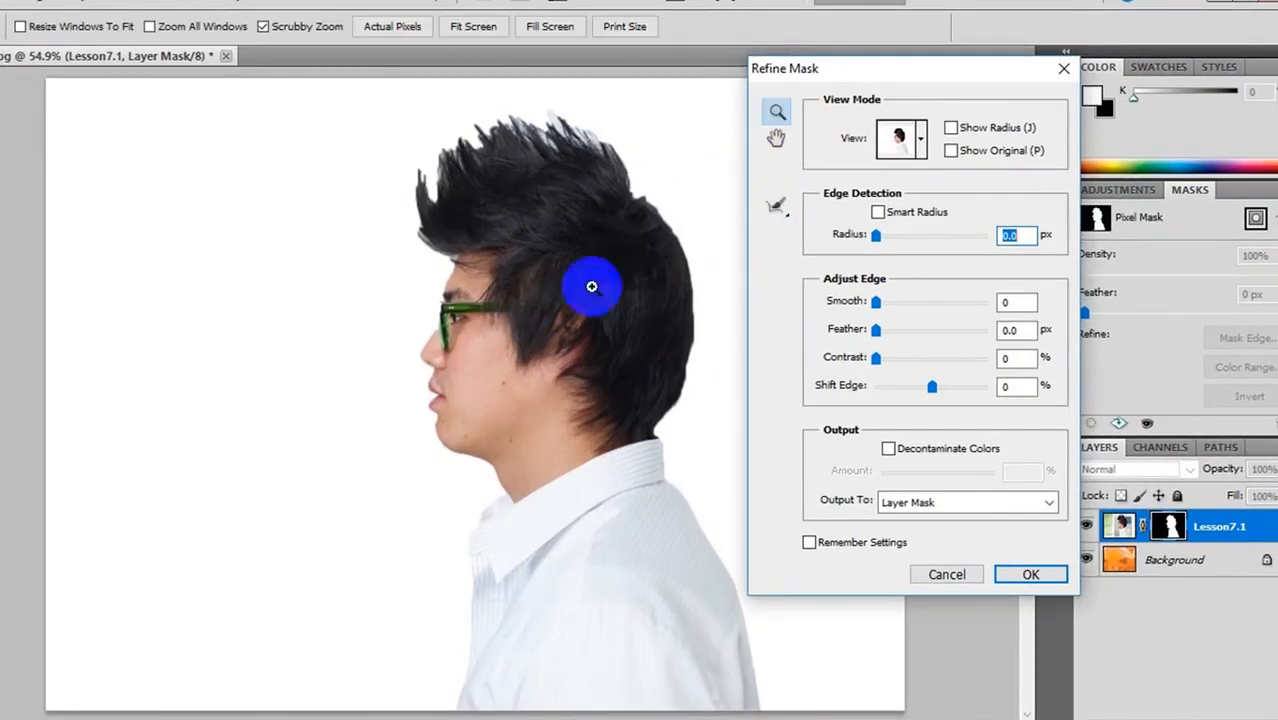
pyautogui.click(552, 357)
pyautogui.click(552, 357)
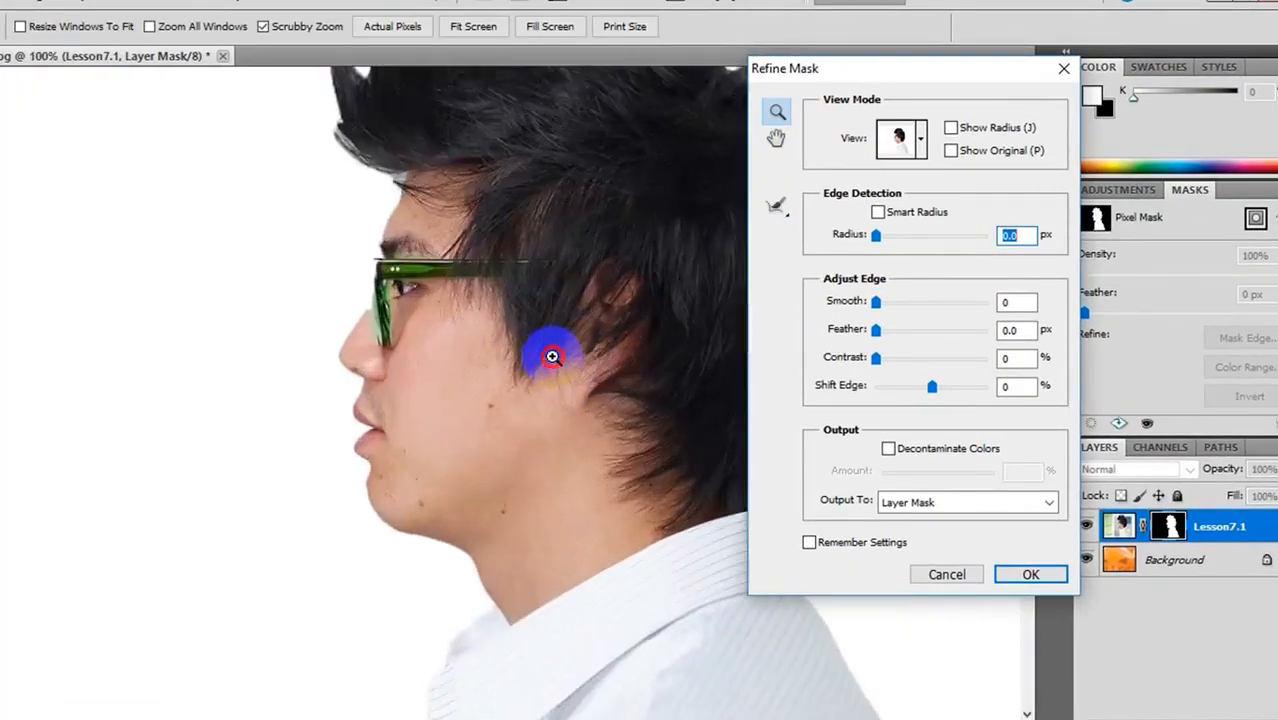
pyautogui.click(552, 357)
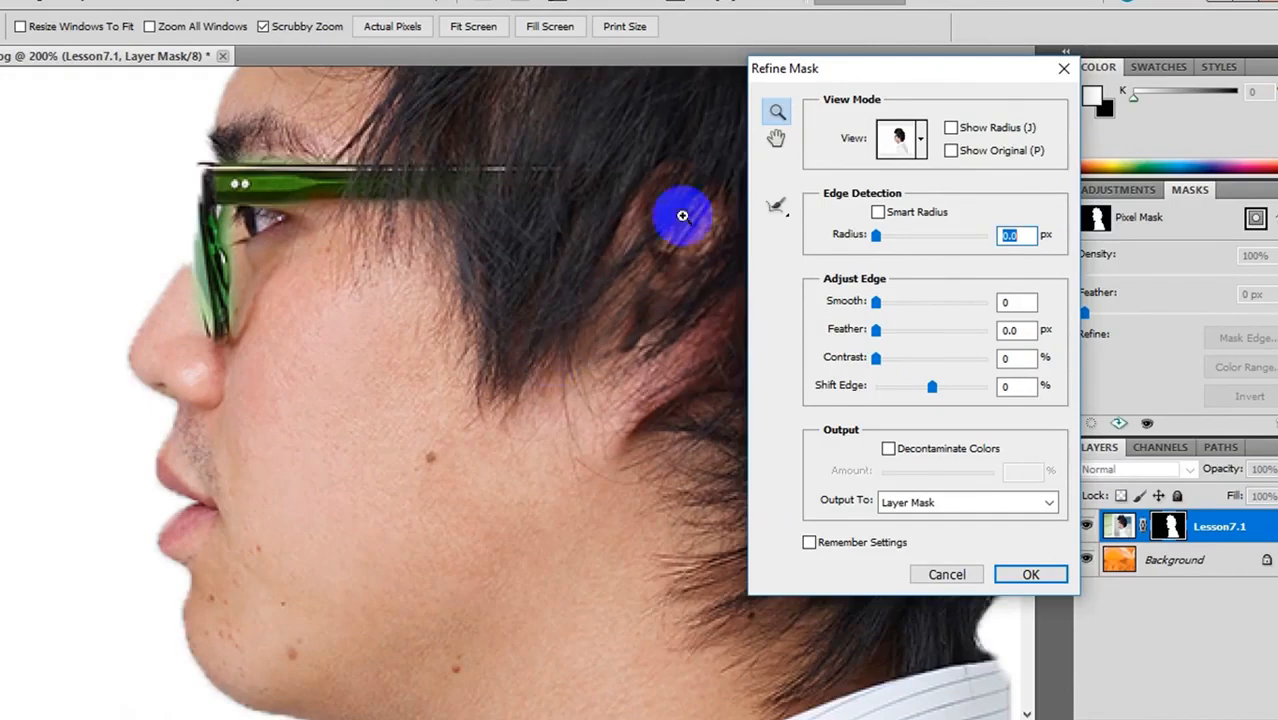
pyautogui.click(776, 138)
pyautogui.moveTo(481, 244); pyautogui.dragTo(419, 411)
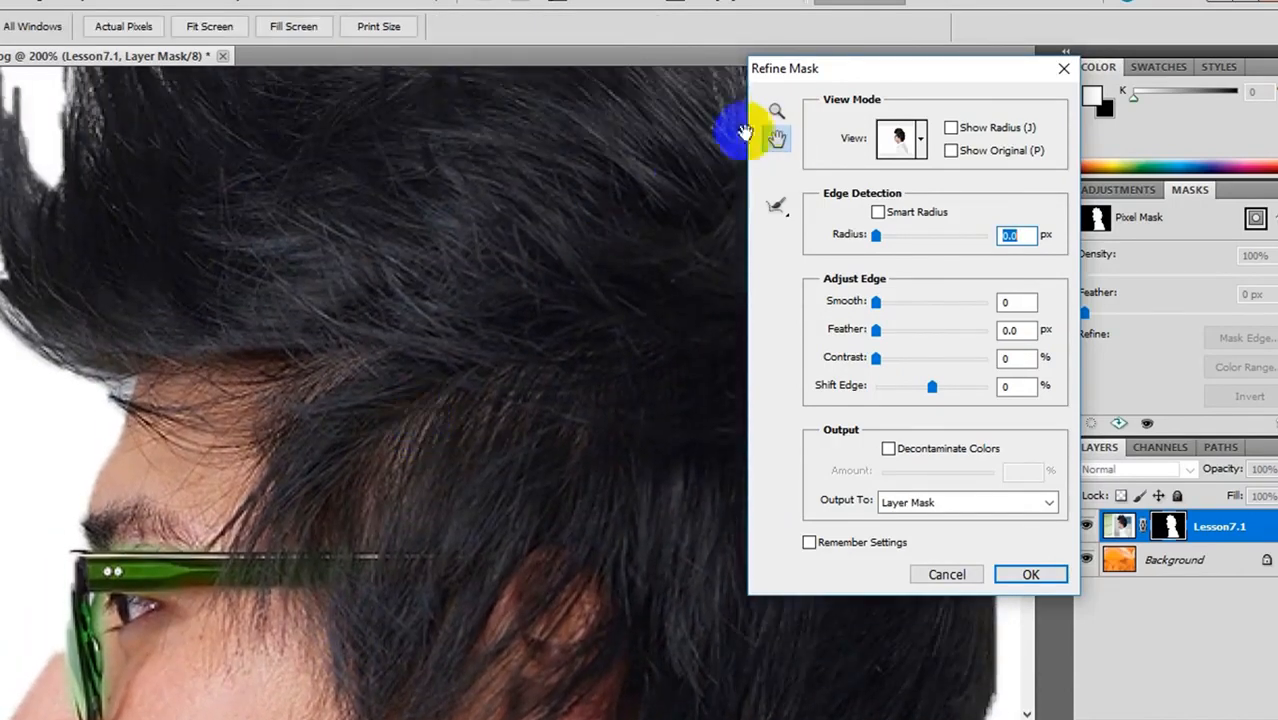
pyautogui.click(776, 112)
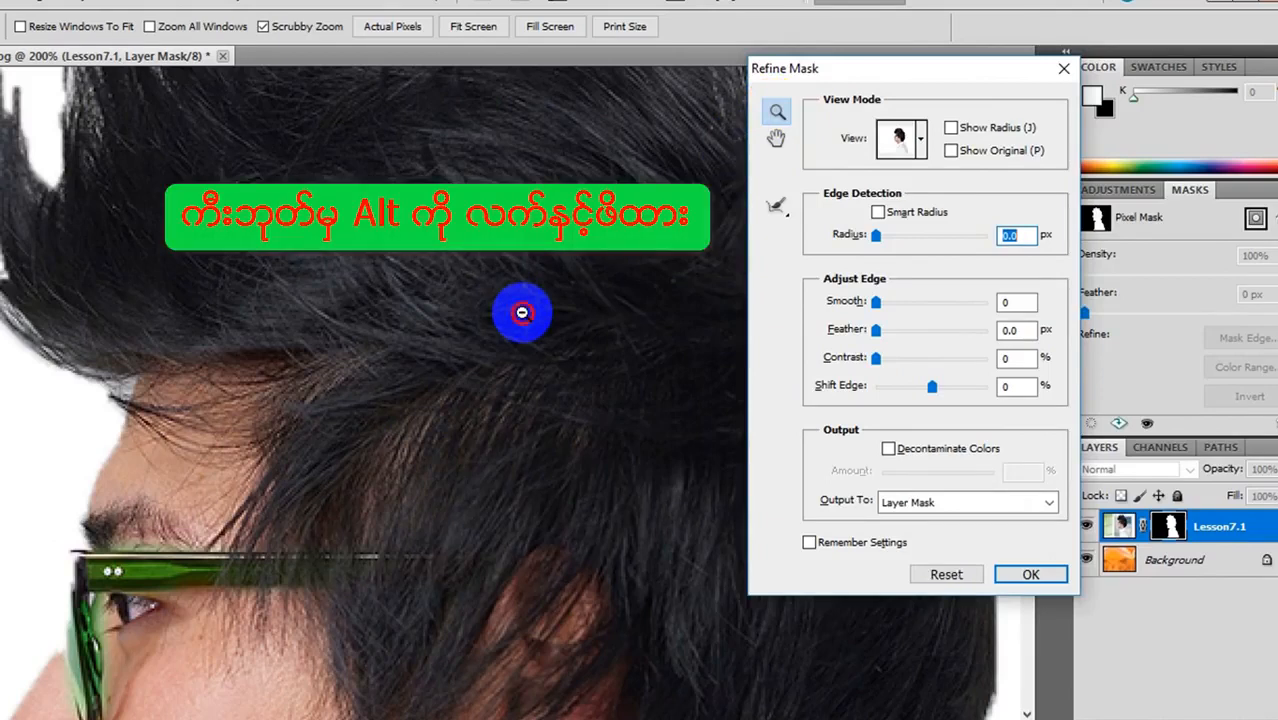
pyautogui.keyDown('alt'); pyautogui.click(521, 313); pyautogui.keyUp('alt')
pyautogui.keyDown('alt'); pyautogui.click(521, 313); pyautogui.keyUp('alt')
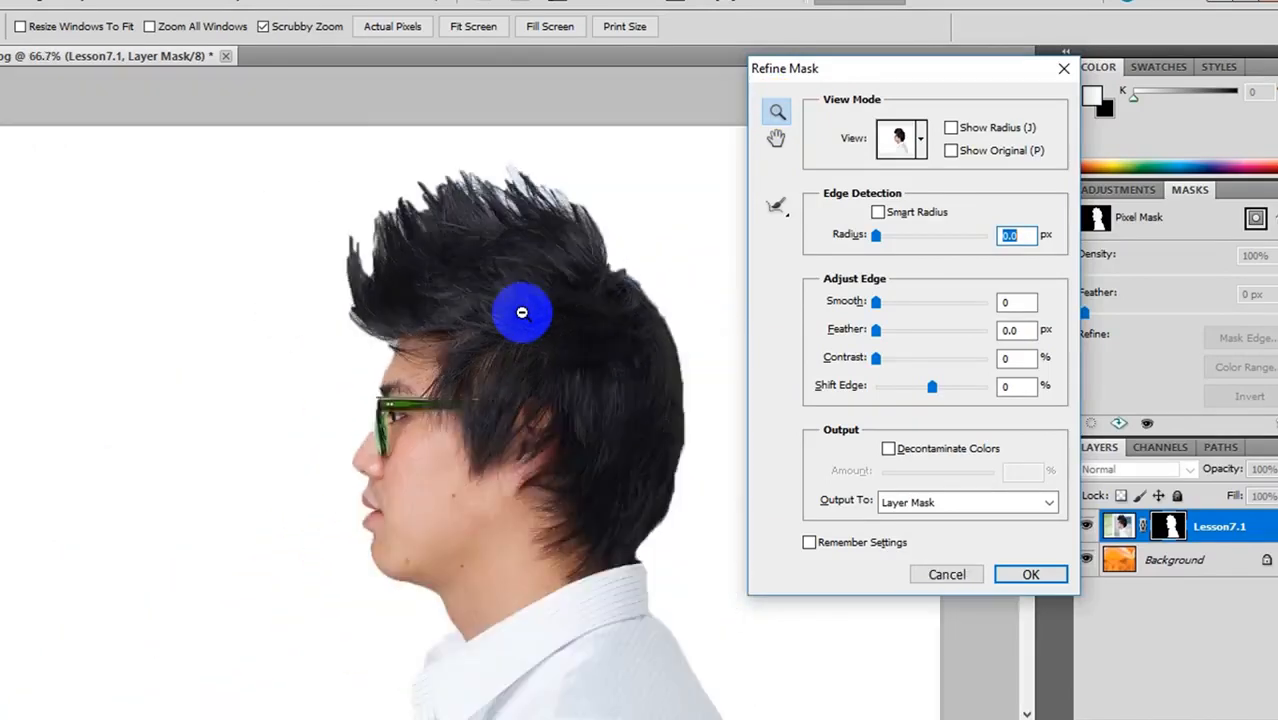
pyautogui.click(521, 313)
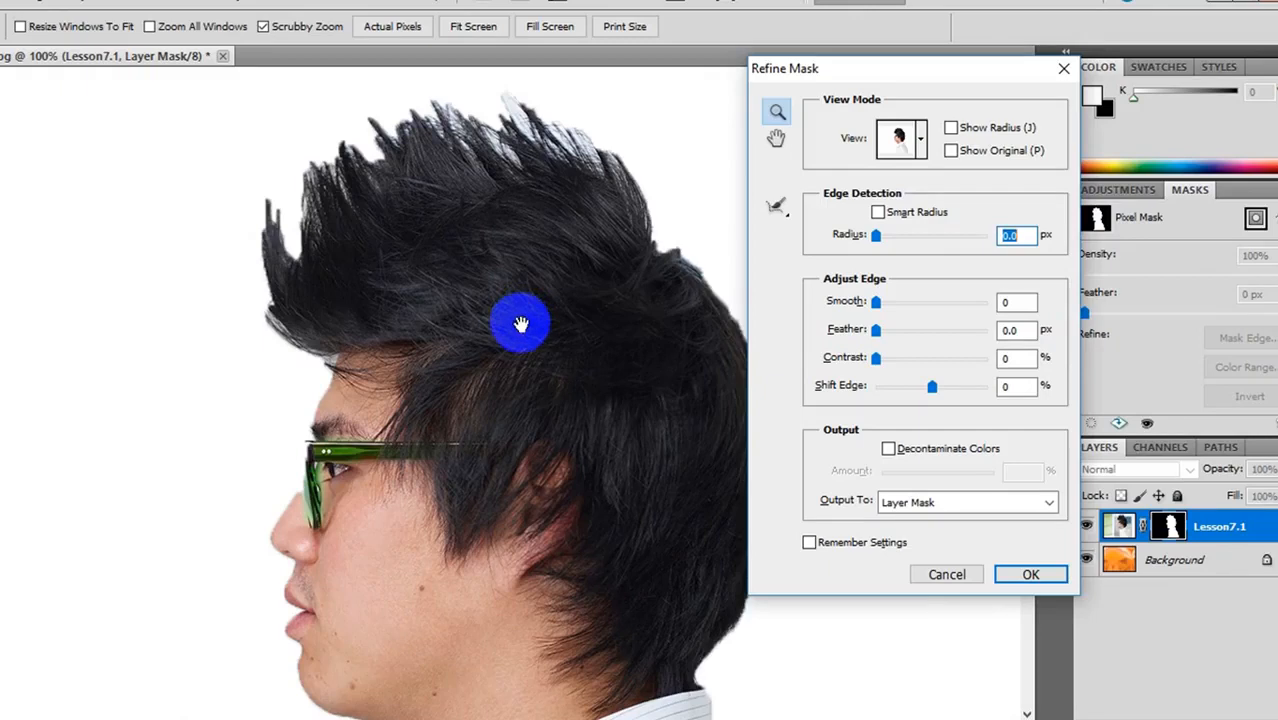
pyautogui.moveTo(521, 323); pyautogui.dragTo(433, 317)
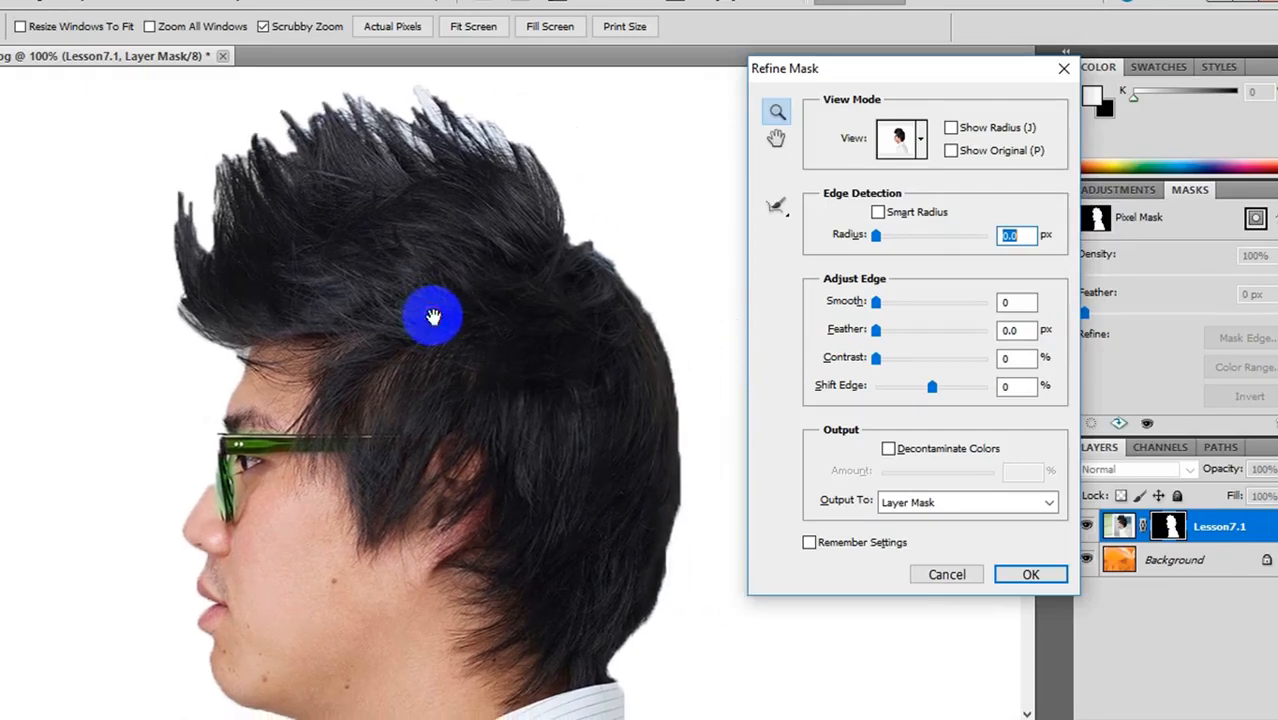
# Compare the On Black and Overlay previews of the masked man and settle on the On Black view
pyautogui.click(918, 140)
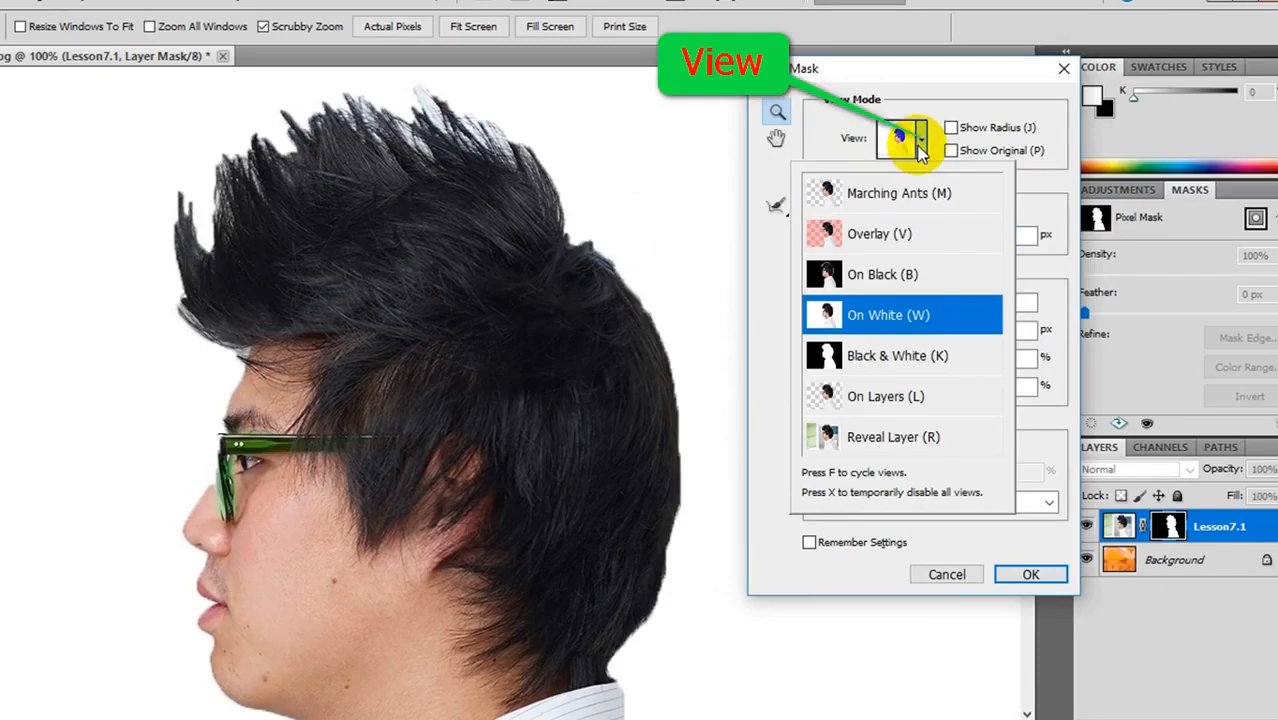
pyautogui.click(877, 276)
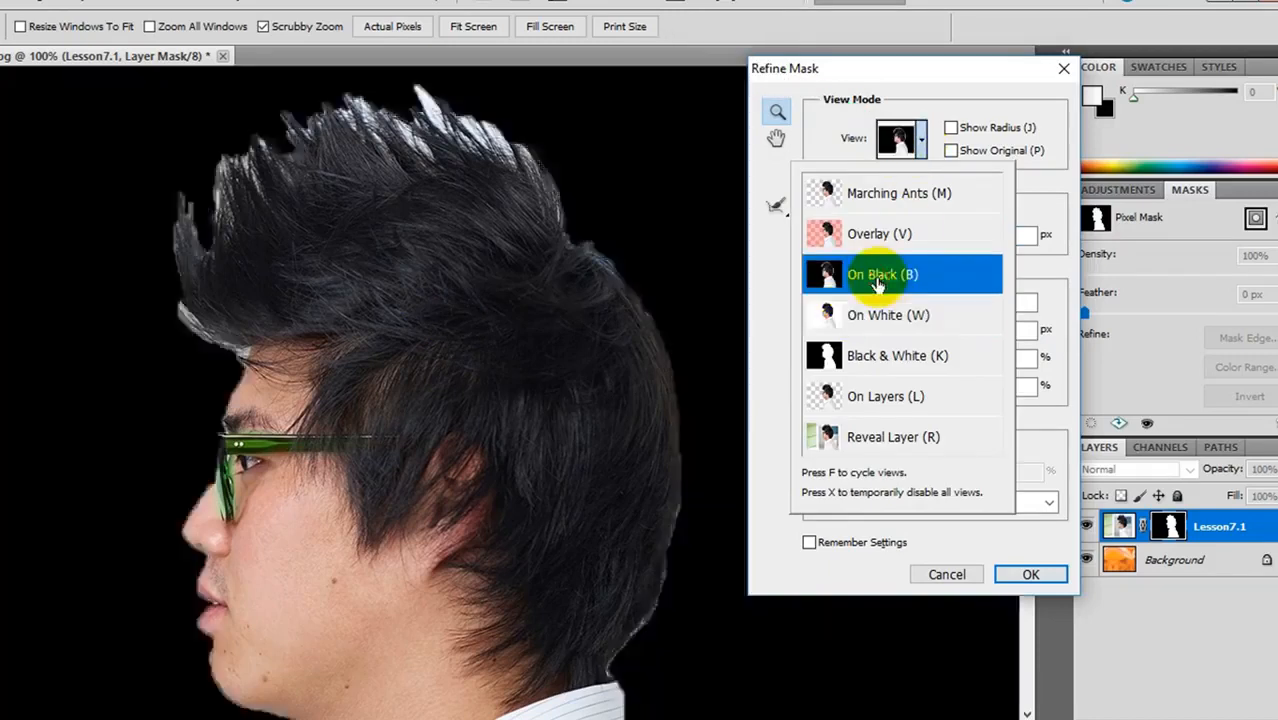
pyautogui.click(920, 148)
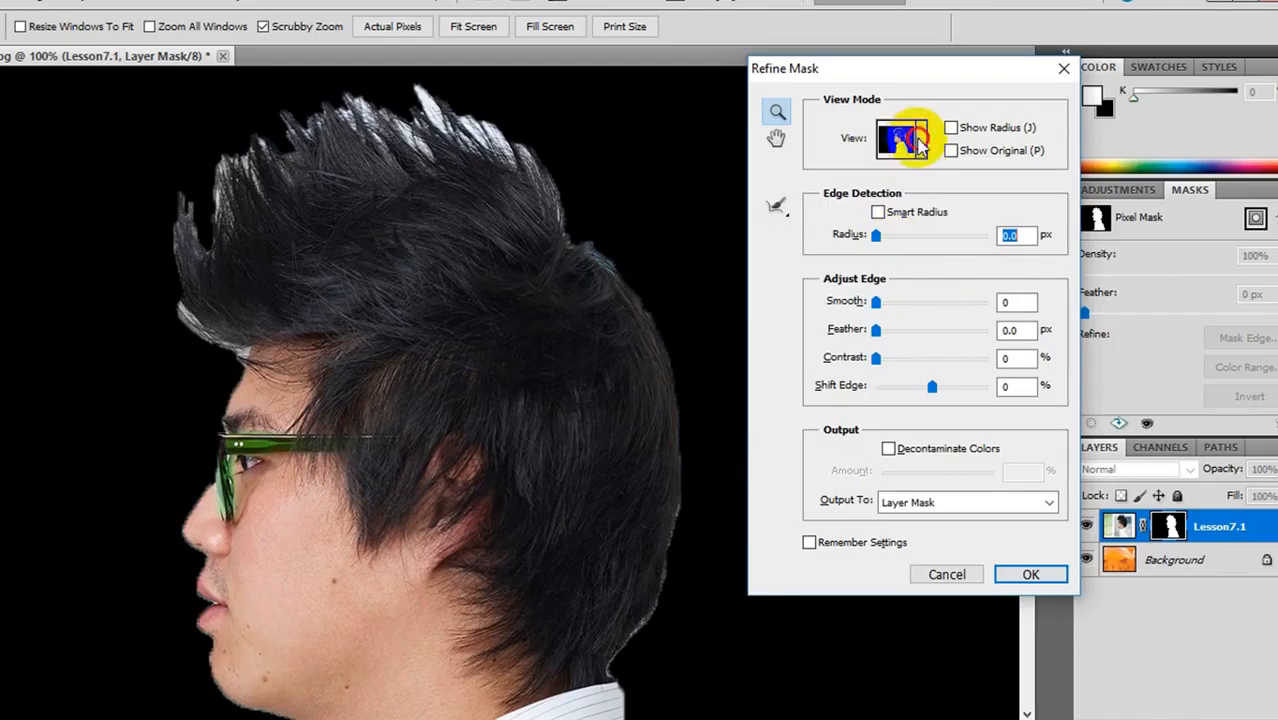
pyautogui.click(920, 145)
pyautogui.click(835, 232)
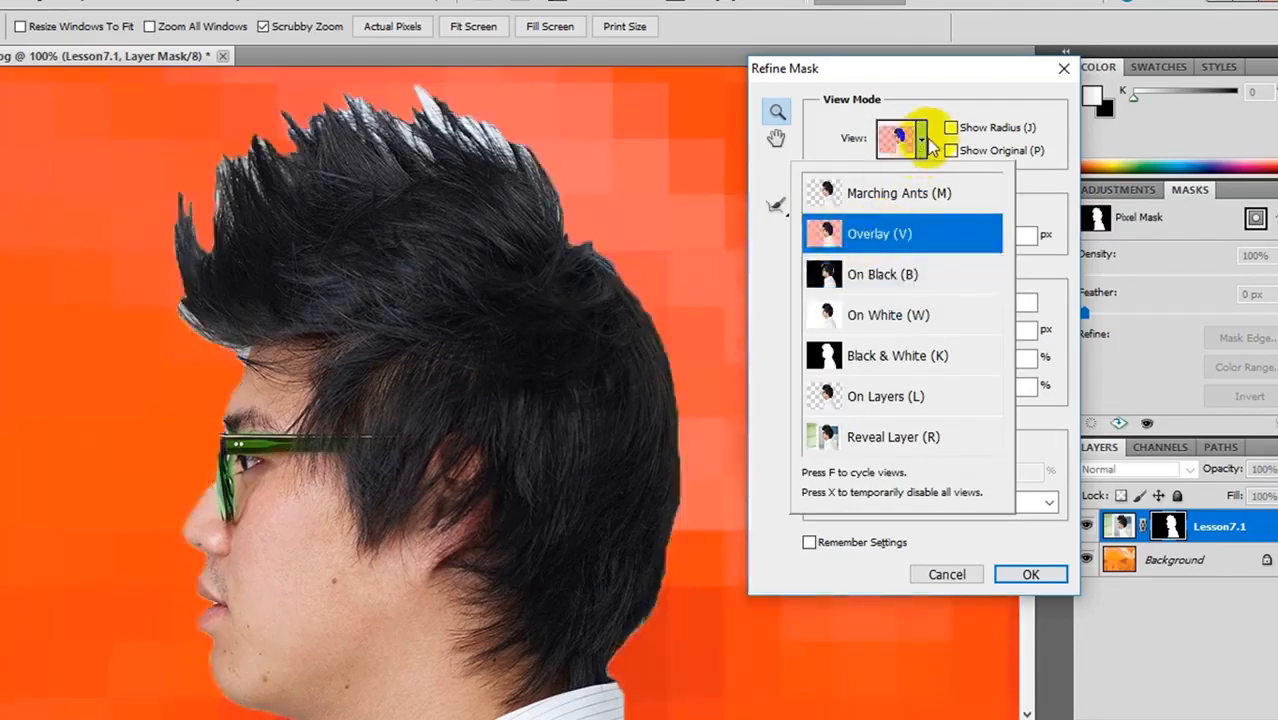
pyautogui.click(921, 146)
pyautogui.click(920, 148)
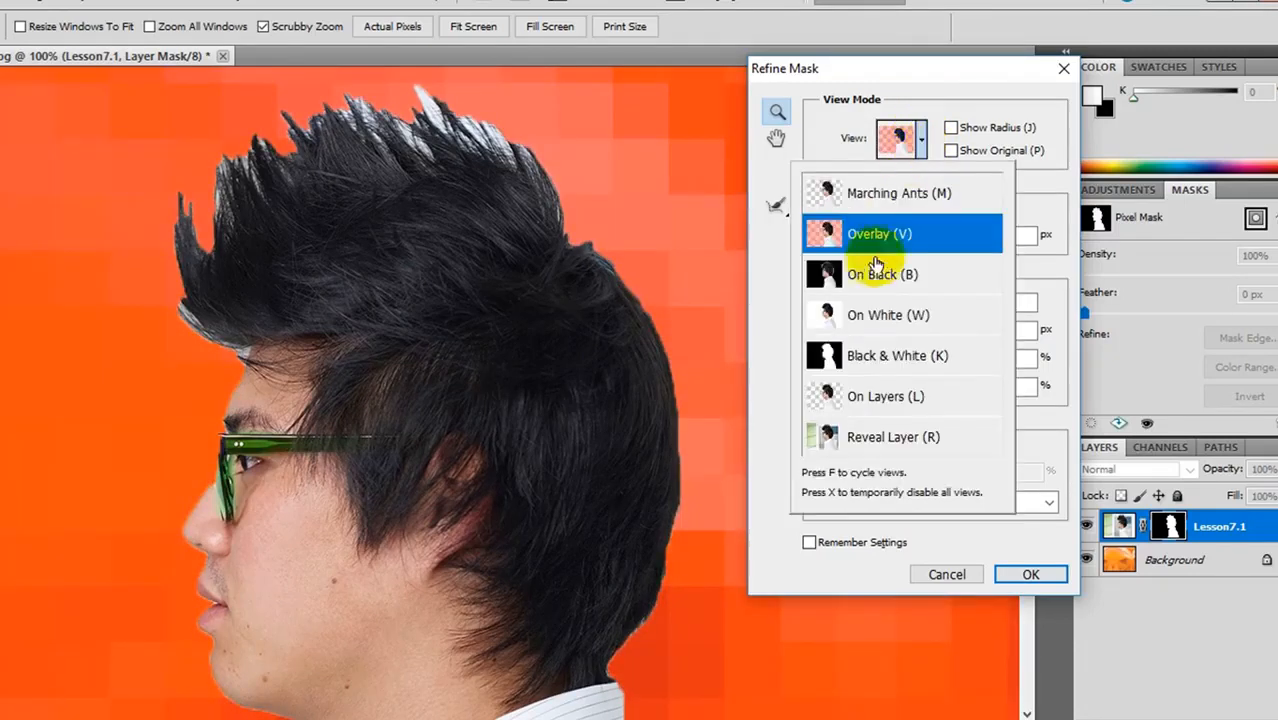
pyautogui.click(868, 277)
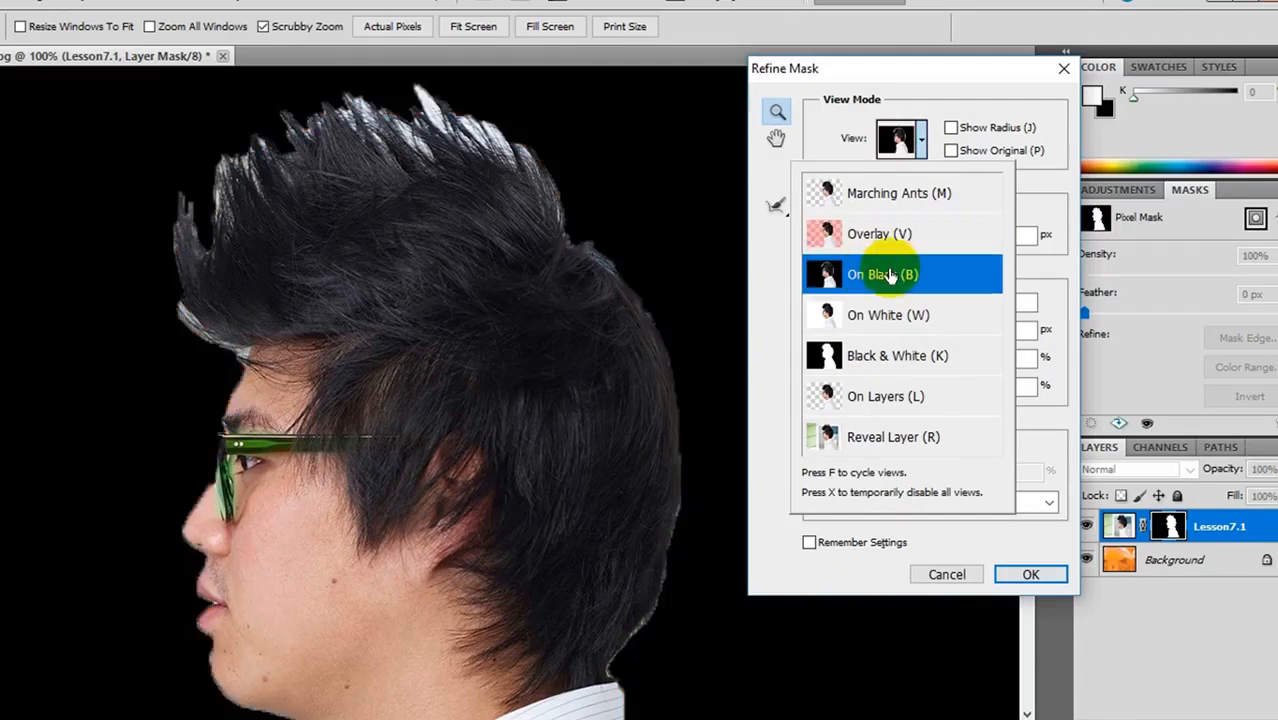
pyautogui.click(1055, 276)
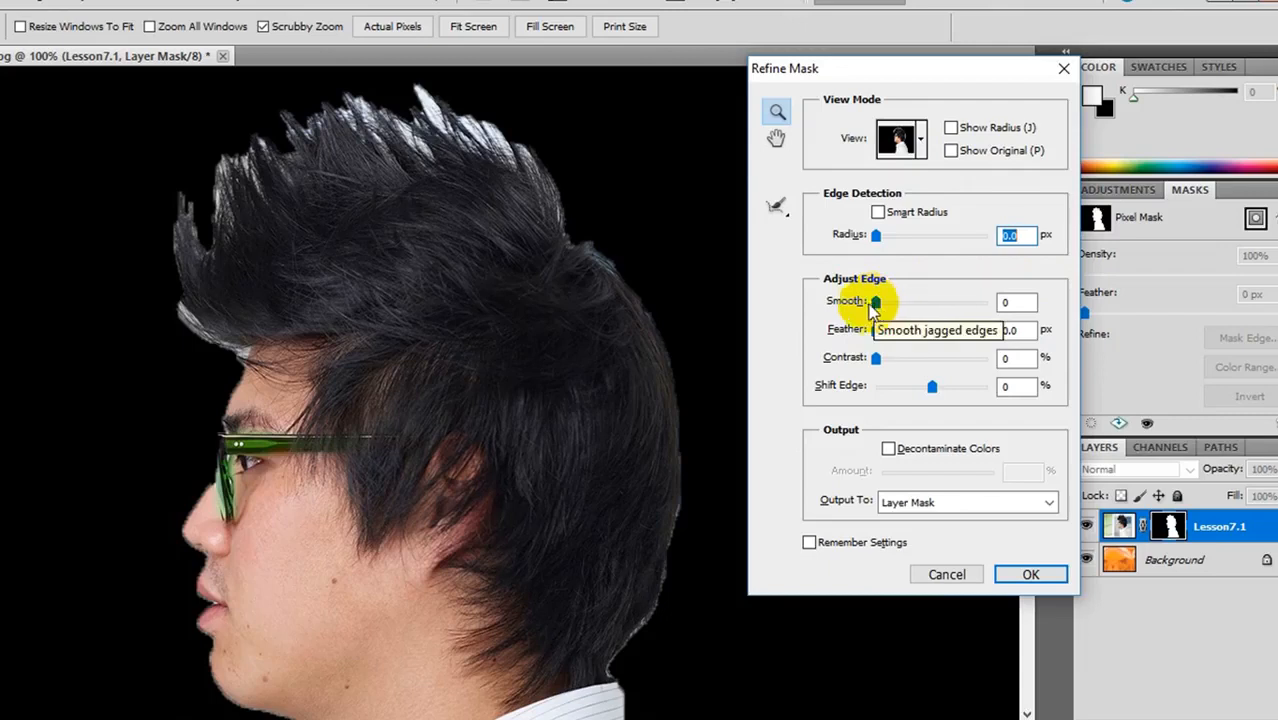
# Set the mask edge's Smooth value to 15
pyautogui.moveTo(876, 303); pyautogui.dragTo(923, 306)
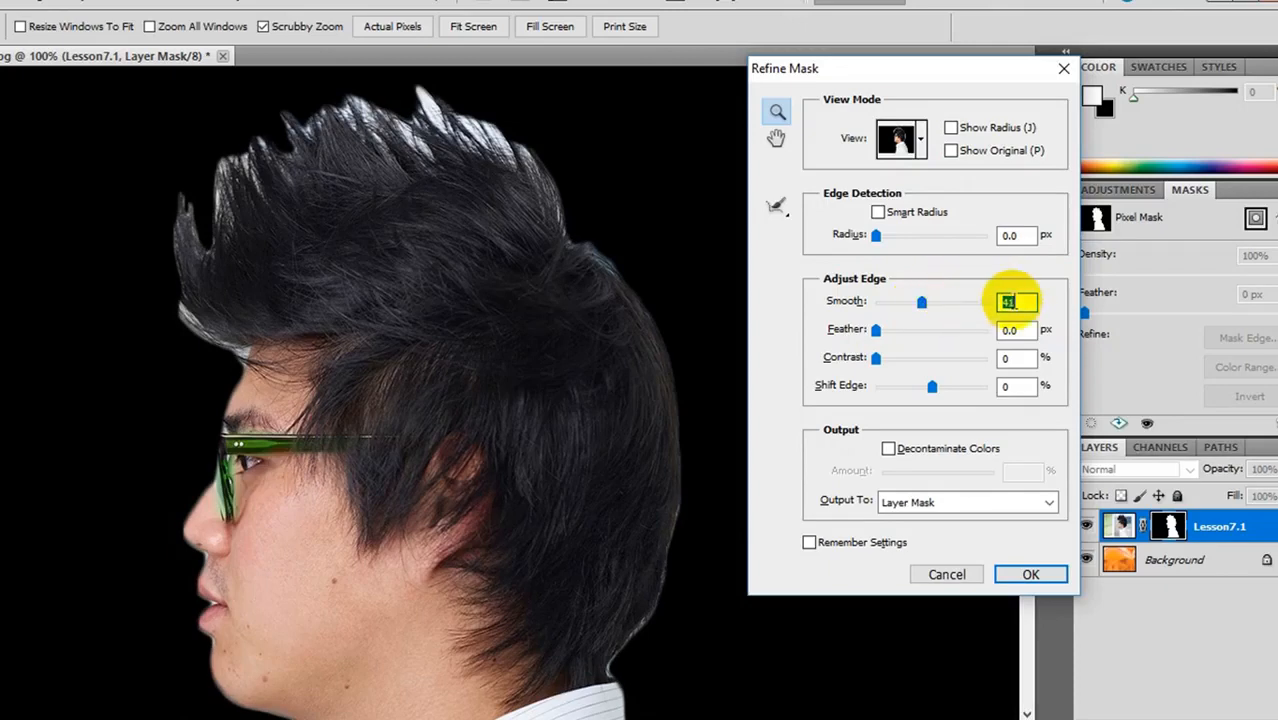
pyautogui.moveTo(1015, 301); pyautogui.dragTo(1000, 308)
pyautogui.write('1')
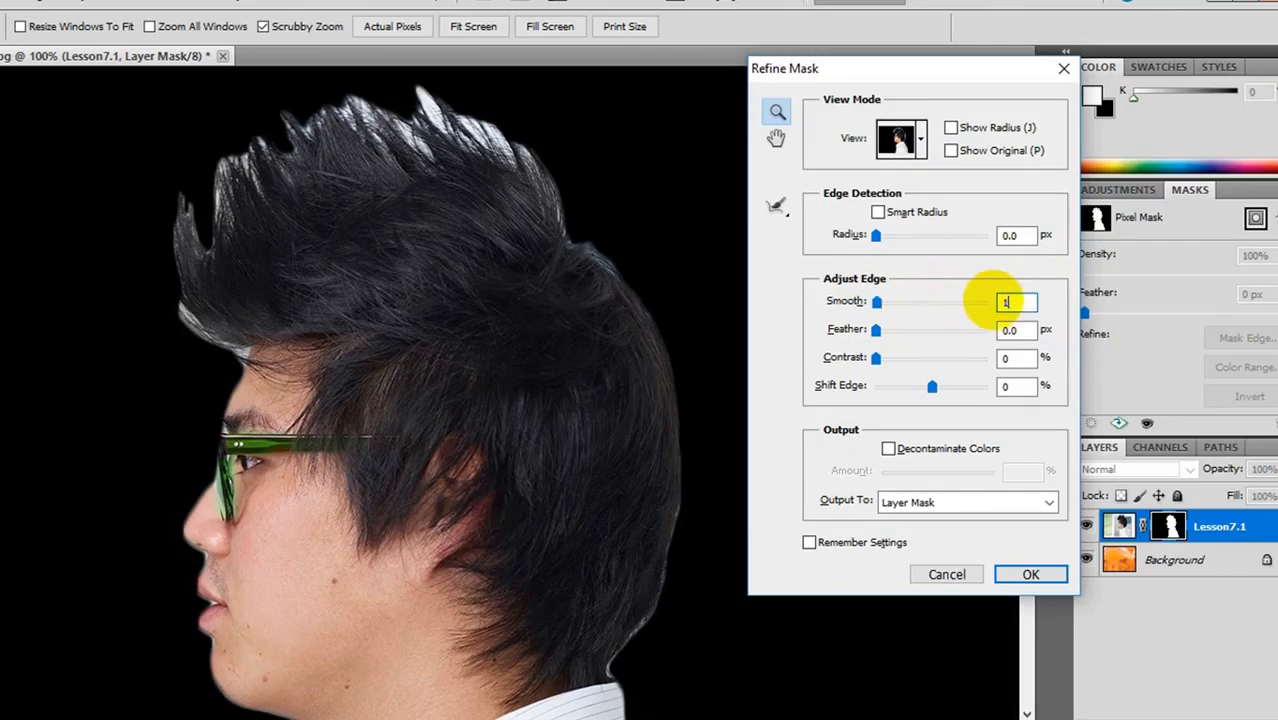
pyautogui.write('5')
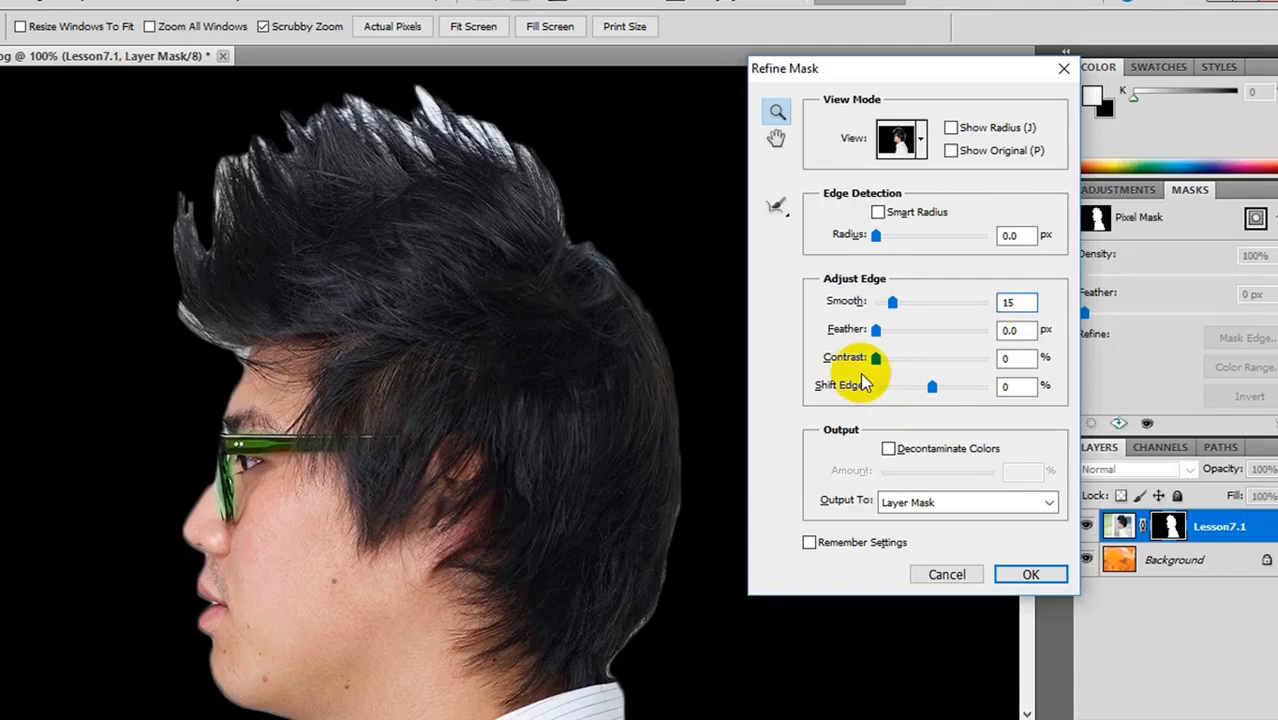
# Set the mask edge's Contrast to 40% and Shift Edge to -8%
pyautogui.moveTo(877, 357); pyautogui.dragTo(955, 370)
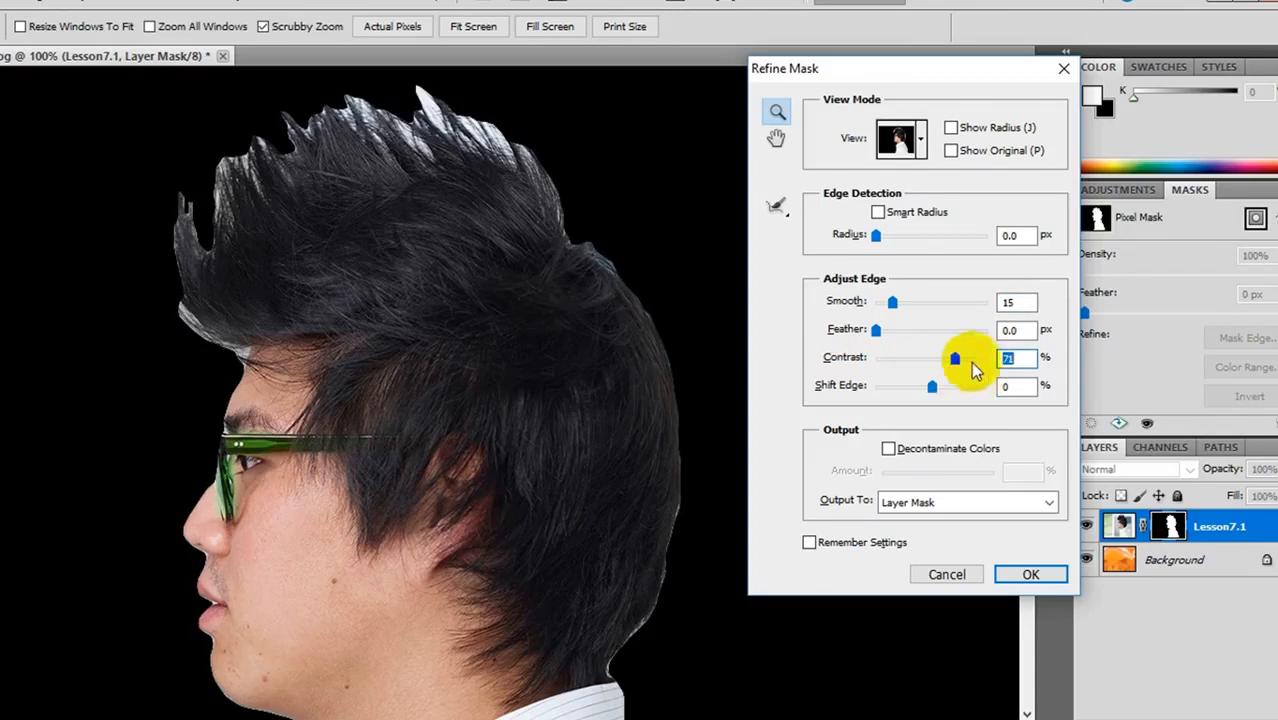
pyautogui.moveTo(954, 358); pyautogui.dragTo(922, 356)
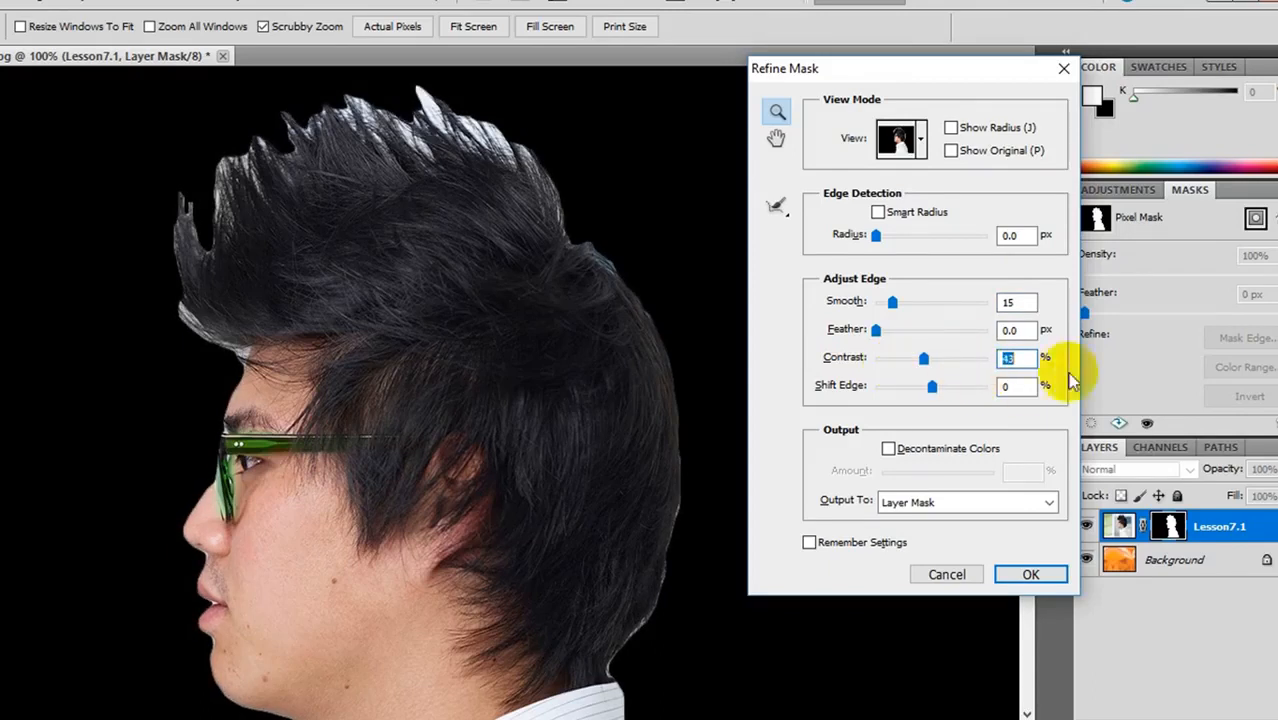
pyautogui.moveTo(1029, 362); pyautogui.dragTo(990, 362)
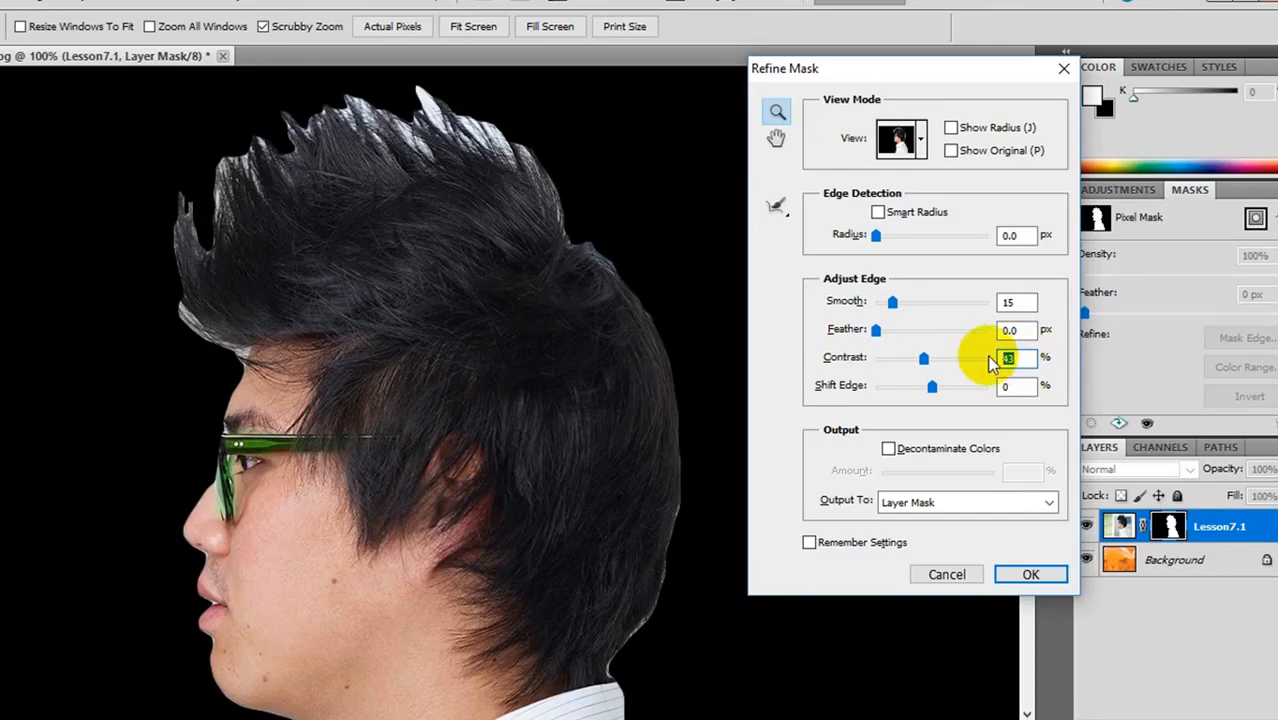
pyautogui.write('40')
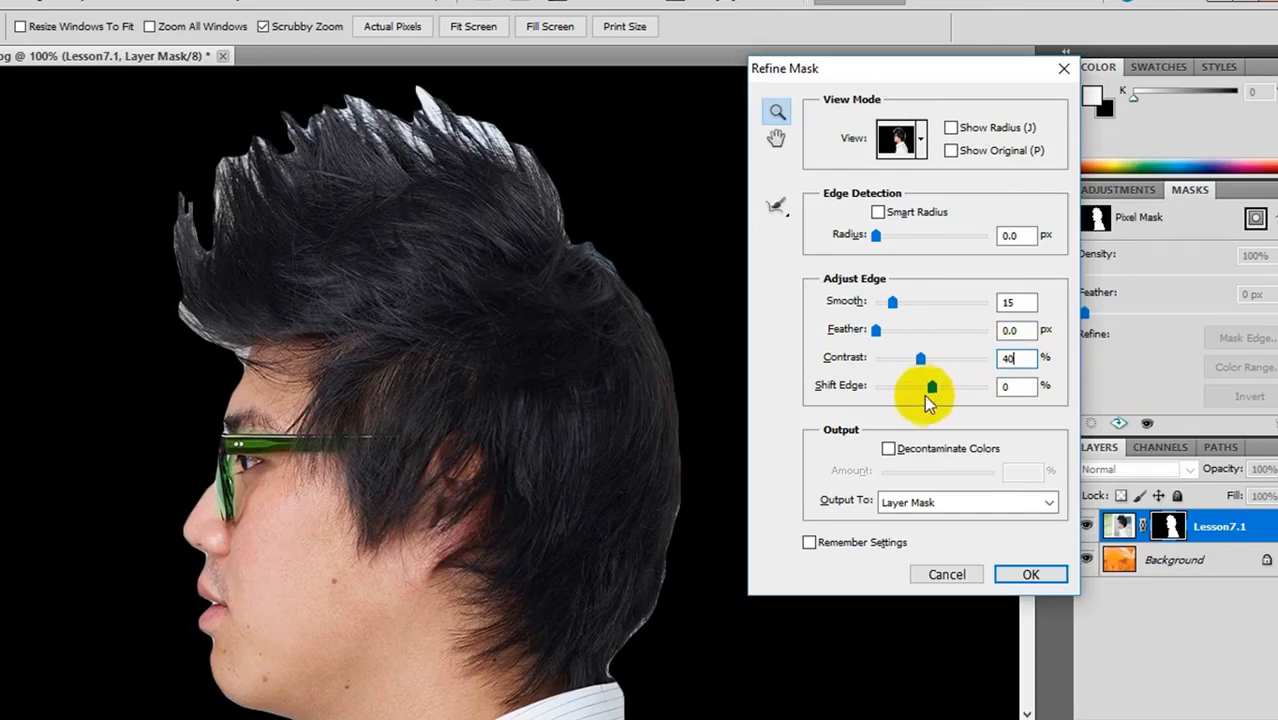
pyautogui.moveTo(930, 390)
pyautogui.mouseDown()
pyautogui.moveTo(882, 383)
pyautogui.moveTo(947, 390)
pyautogui.mouseUp()
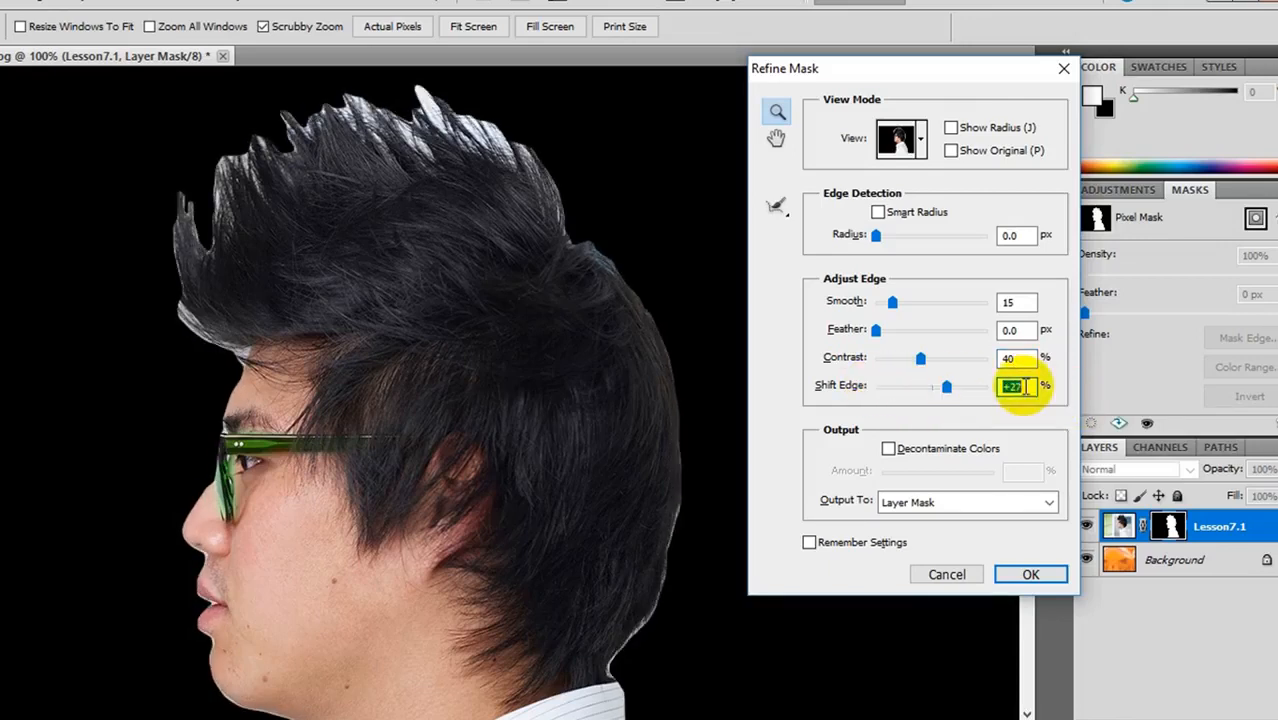
pyautogui.write('-8')
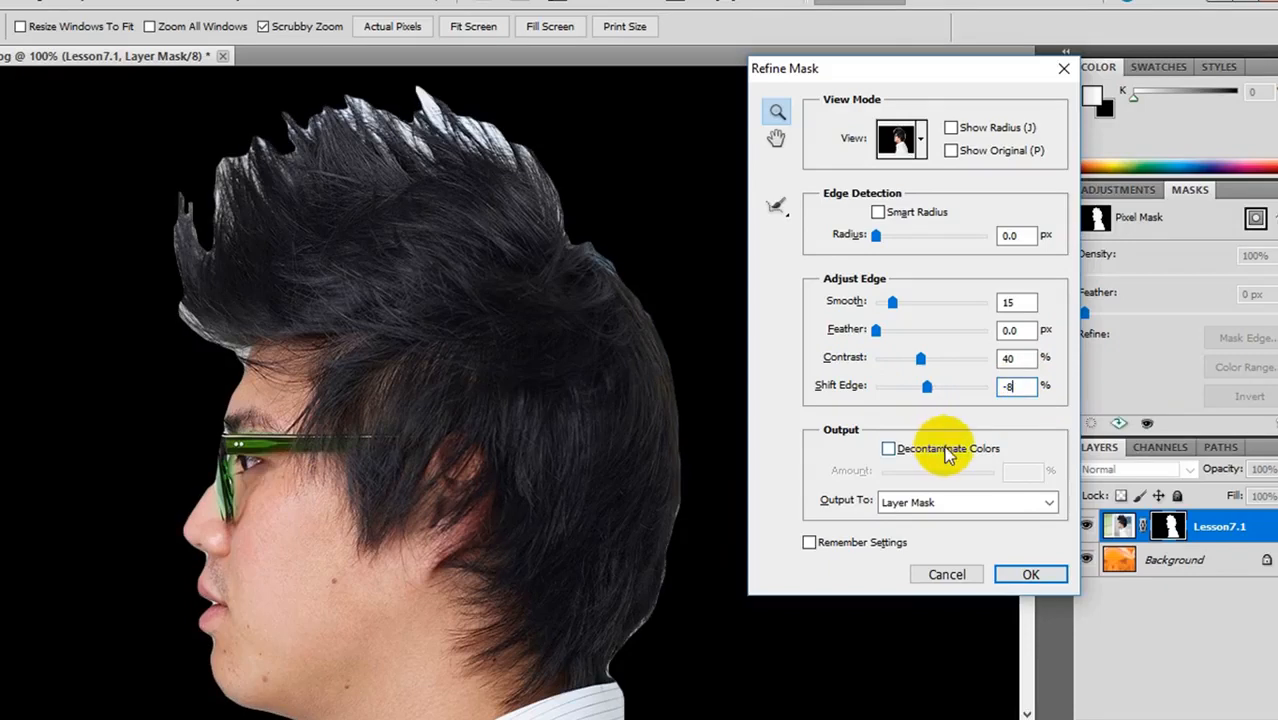
# Enable Decontaminate Colors for the refined mask and output the result to New Layer with Layer Mask
pyautogui.click(888, 448)
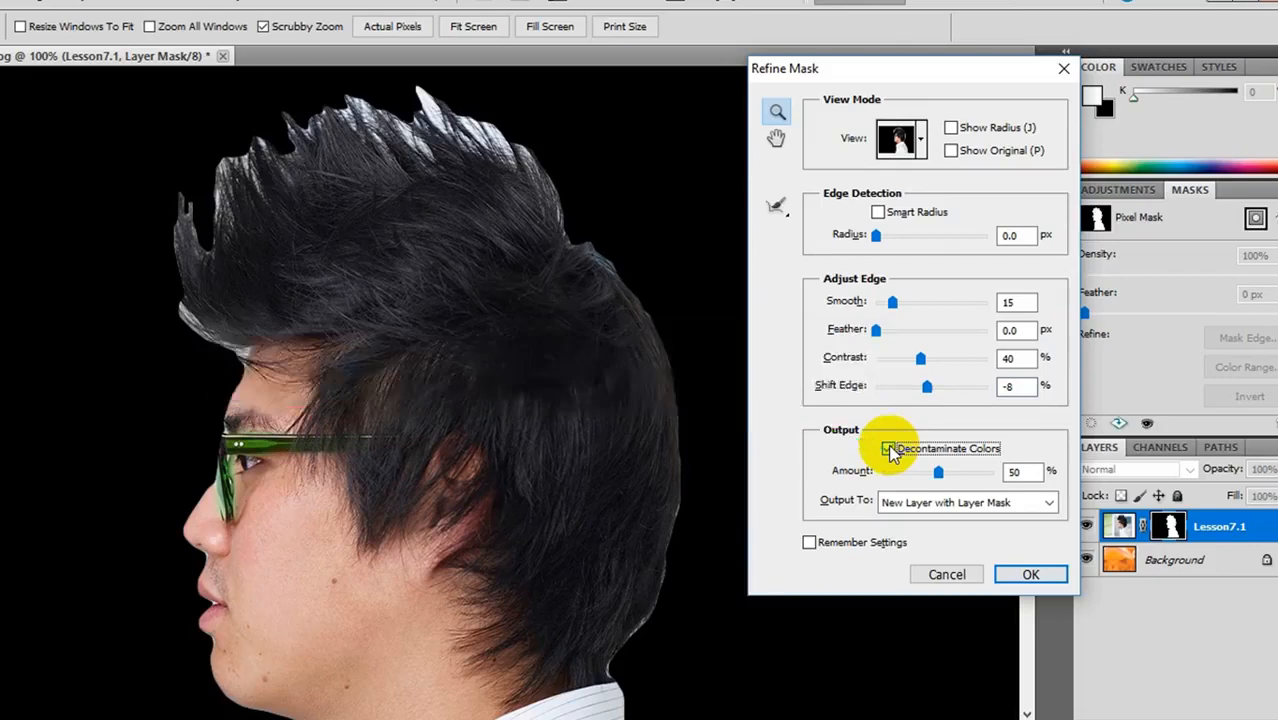
pyautogui.click(946, 504)
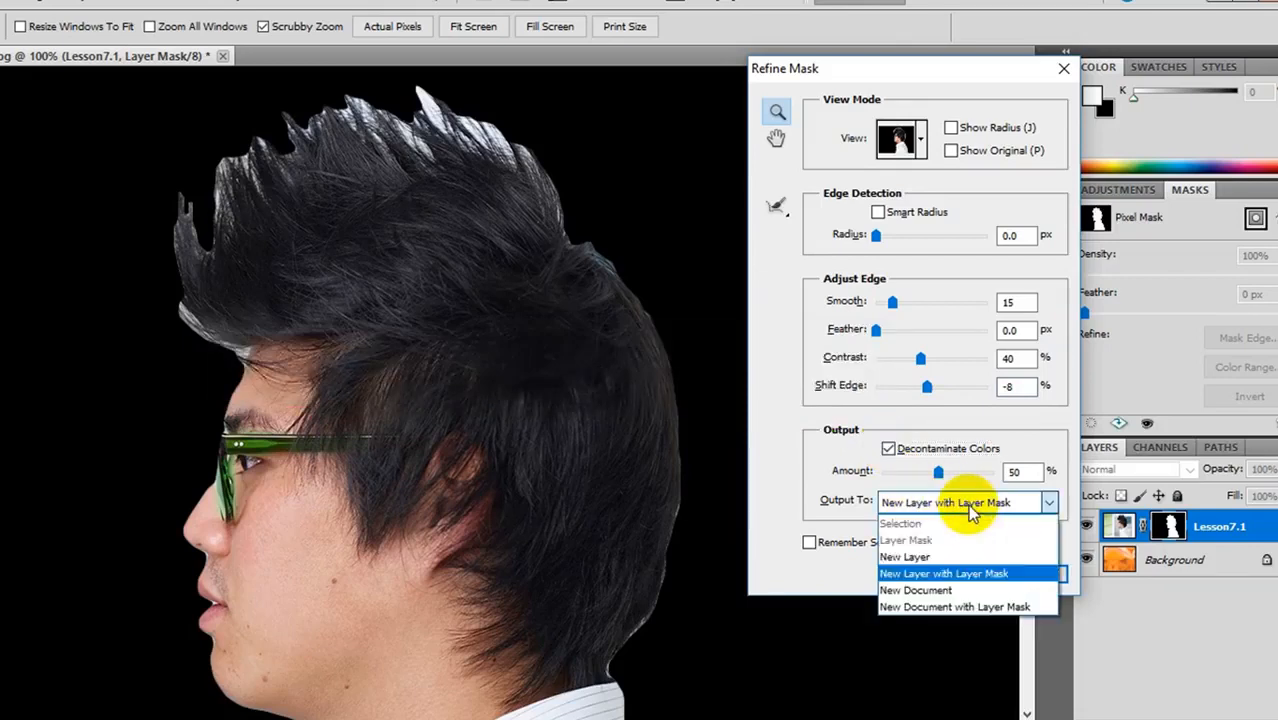
pyautogui.click(976, 576)
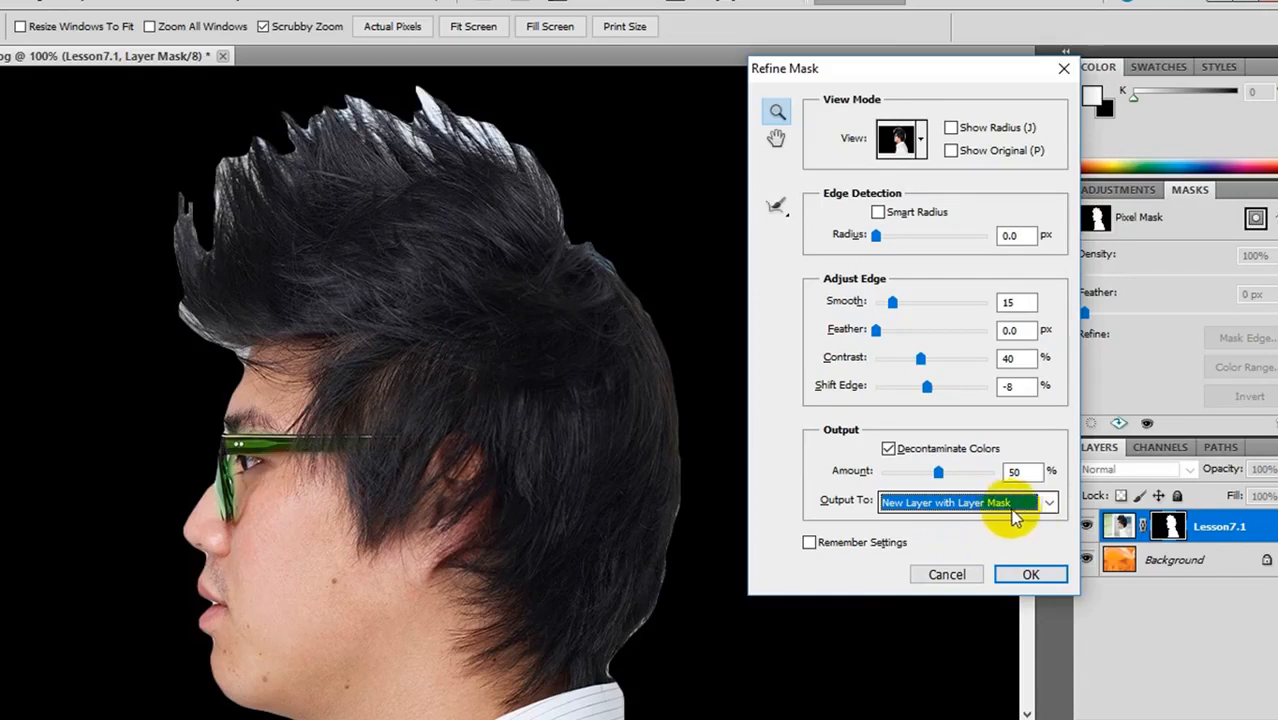
# Brush along the man's spiky hair edge from the forelock to the crown with the Refine Radius tool at size 300
pyautogui.click(779, 209)
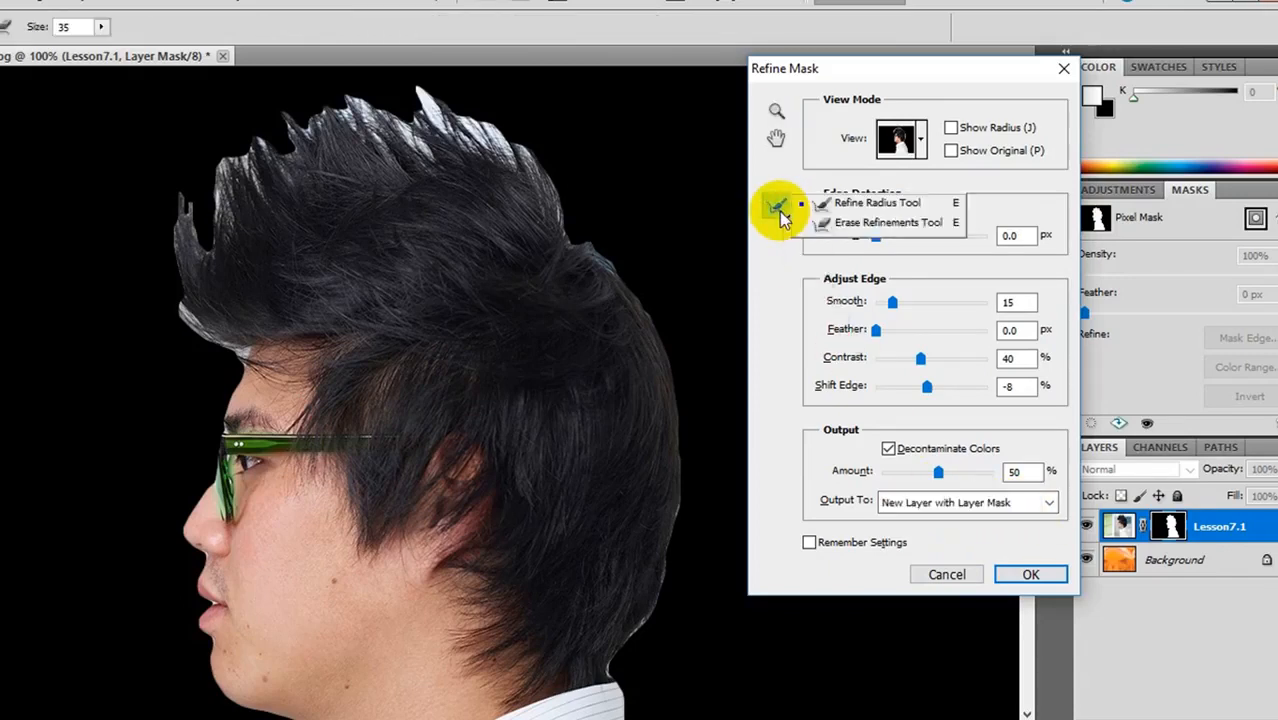
pyautogui.click(875, 205)
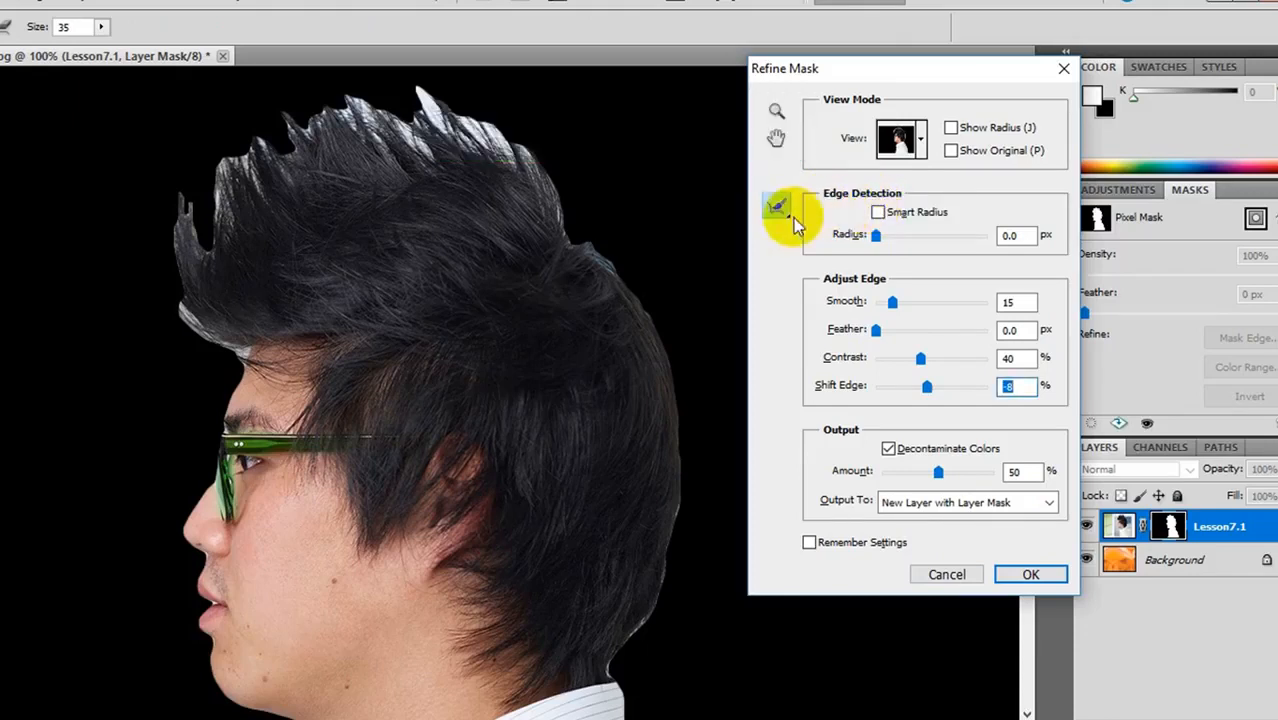
pyautogui.moveTo(653, 220)
pyautogui.mouseDown()
pyautogui.moveTo(450, 178)
pyautogui.moveTo(233, 153)
pyautogui.moveTo(148, 200)
pyautogui.mouseUp()
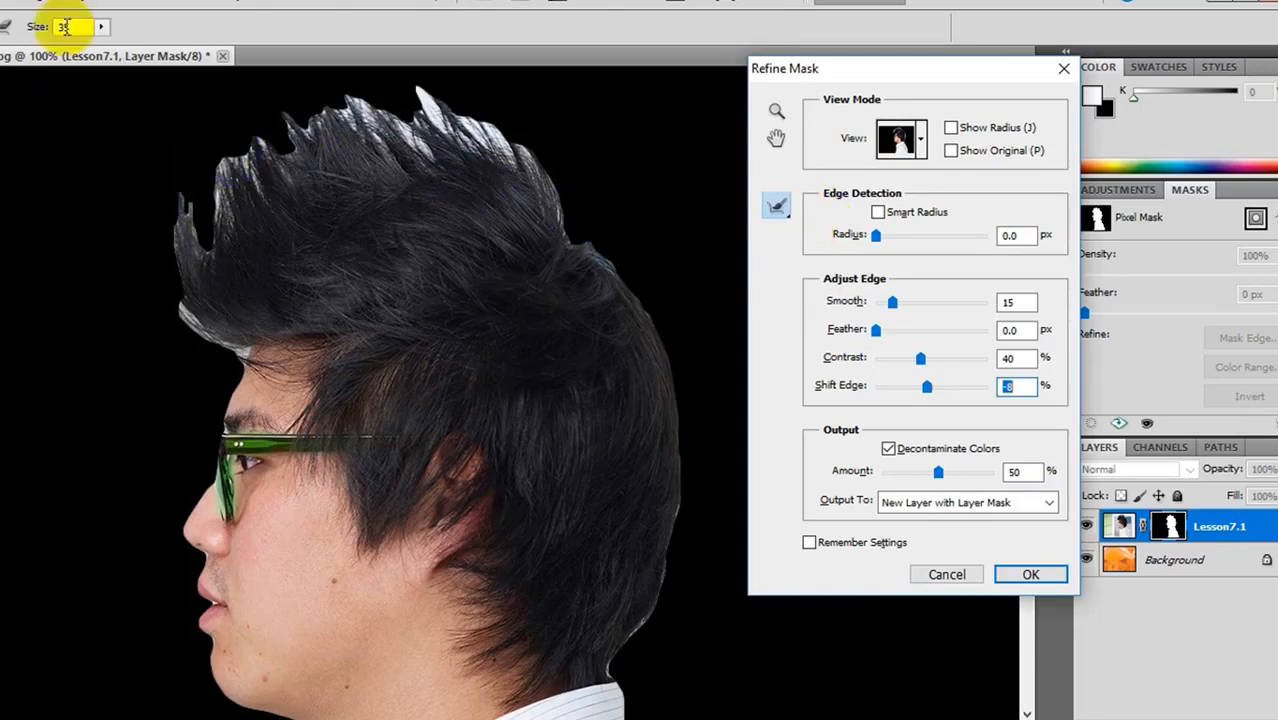
pyautogui.click(72, 22)
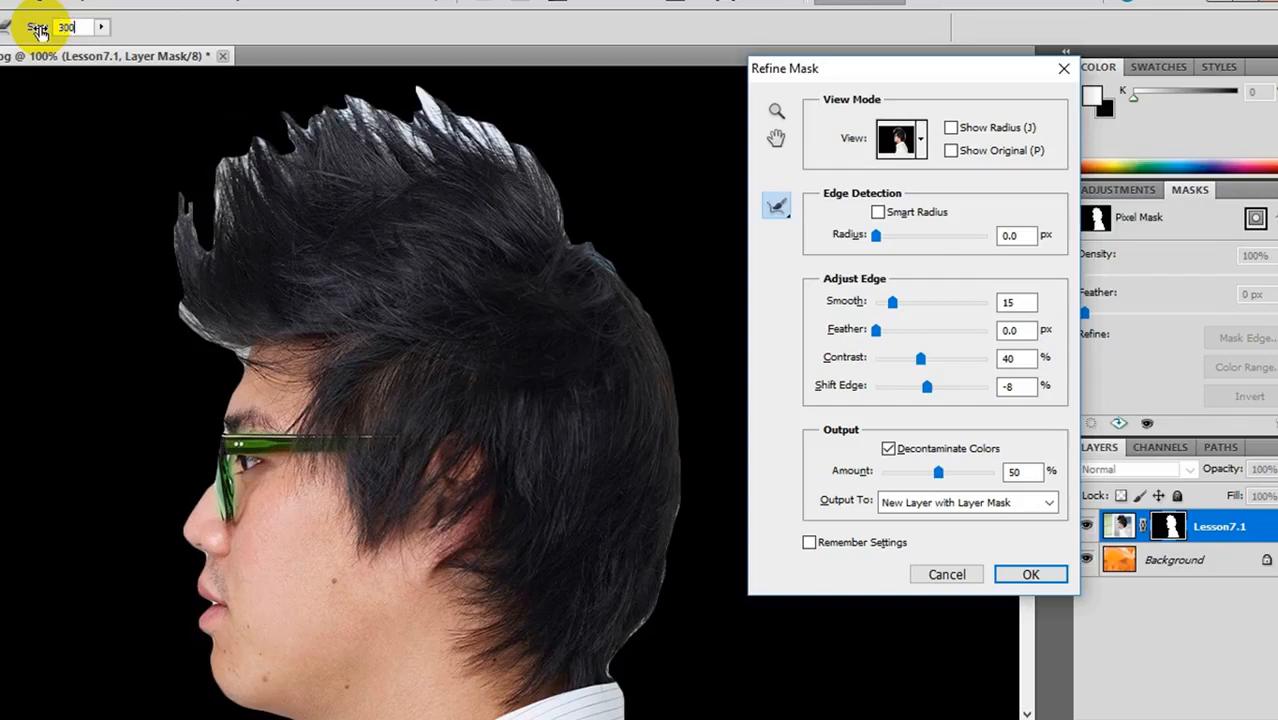
pyautogui.moveTo(163, 234)
pyautogui.mouseDown()
pyautogui.moveTo(524, 173)
pyautogui.moveTo(342, 179)
pyautogui.moveTo(108, 214)
pyautogui.mouseUp()
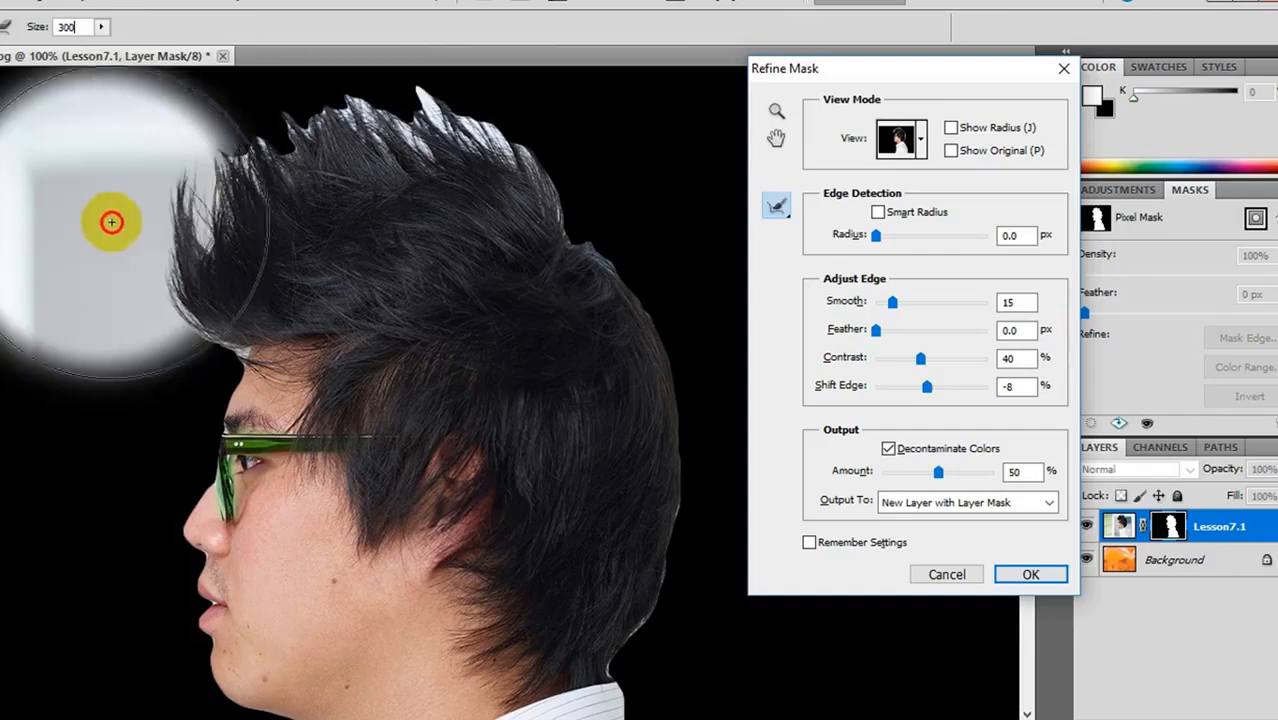
pyautogui.moveTo(193, 205)
pyautogui.mouseDown()
pyautogui.moveTo(279, 180)
pyautogui.moveTo(402, 189)
pyautogui.moveTo(443, 200)
pyautogui.moveTo(575, 280)
pyautogui.mouseUp()
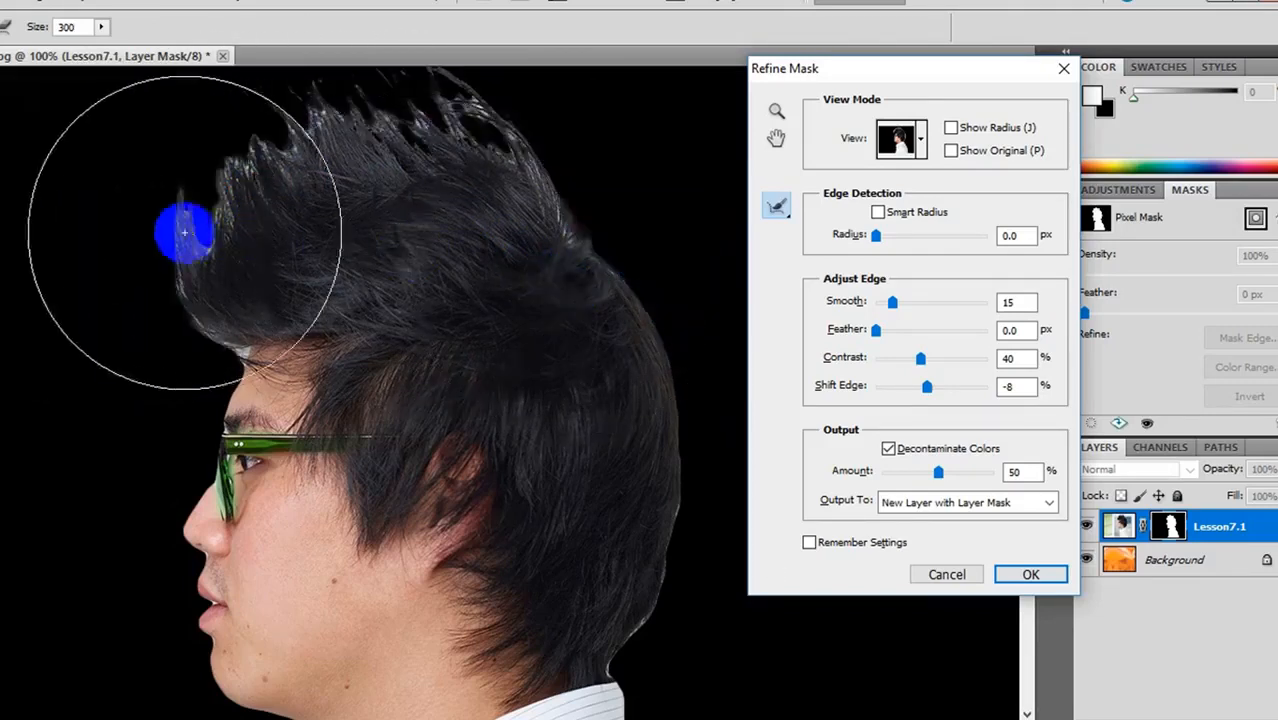
# Brush over the spiky hair edge again with the Refine Radius tool at size 300 and apply the refinement as a new masked layer
pyautogui.moveTo(185, 225)
pyautogui.mouseDown()
pyautogui.moveTo(448, 207)
pyautogui.moveTo(490, 210)
pyautogui.moveTo(588, 277)
pyautogui.mouseUp()
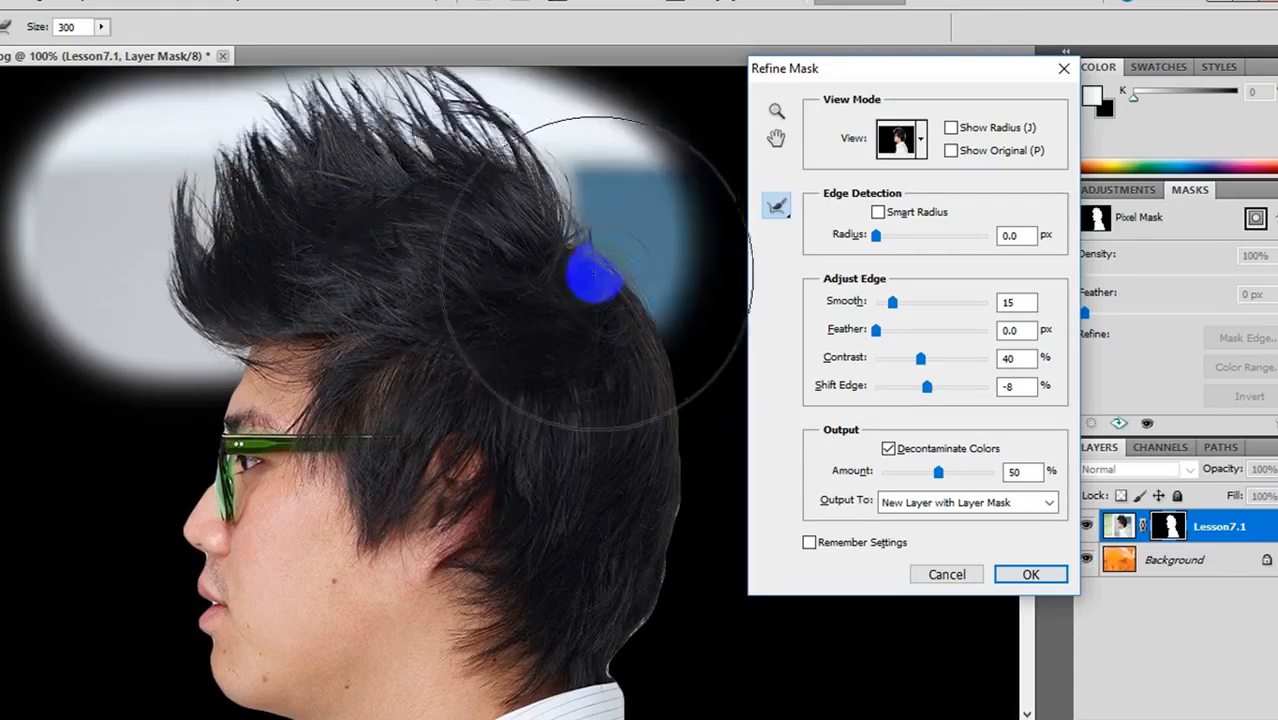
pyautogui.moveTo(194, 223)
pyautogui.mouseDown()
pyautogui.moveTo(403, 229)
pyautogui.moveTo(569, 256)
pyautogui.moveTo(495, 281)
pyautogui.moveTo(331, 246)
pyautogui.moveTo(273, 206)
pyautogui.moveTo(395, 219)
pyautogui.moveTo(459, 253)
pyautogui.moveTo(513, 259)
pyautogui.moveTo(544, 324)
pyautogui.moveTo(563, 516)
pyautogui.moveTo(559, 472)
pyautogui.moveTo(534, 434)
pyautogui.moveTo(509, 492)
pyautogui.moveTo(516, 531)
pyautogui.moveTo(543, 472)
pyautogui.moveTo(651, 348)
pyautogui.moveTo(705, 259)
pyautogui.moveTo(602, 277)
pyautogui.mouseUp()
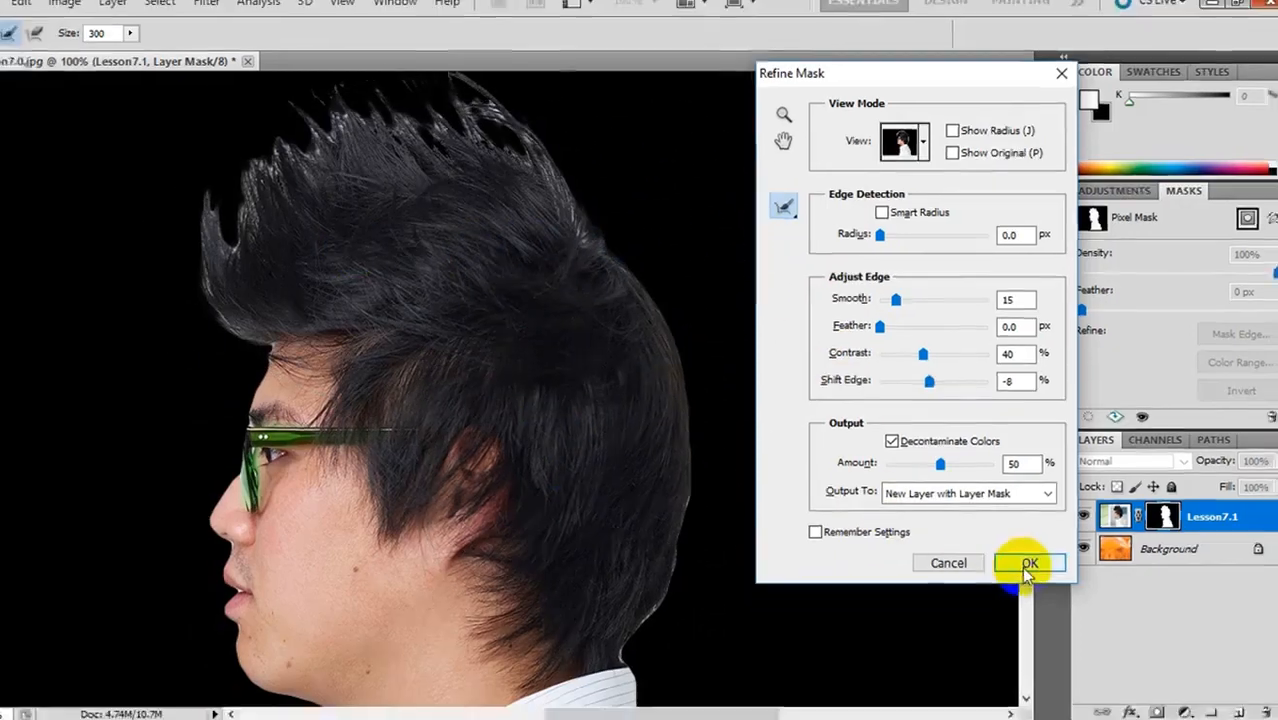
pyautogui.click(1025, 577)
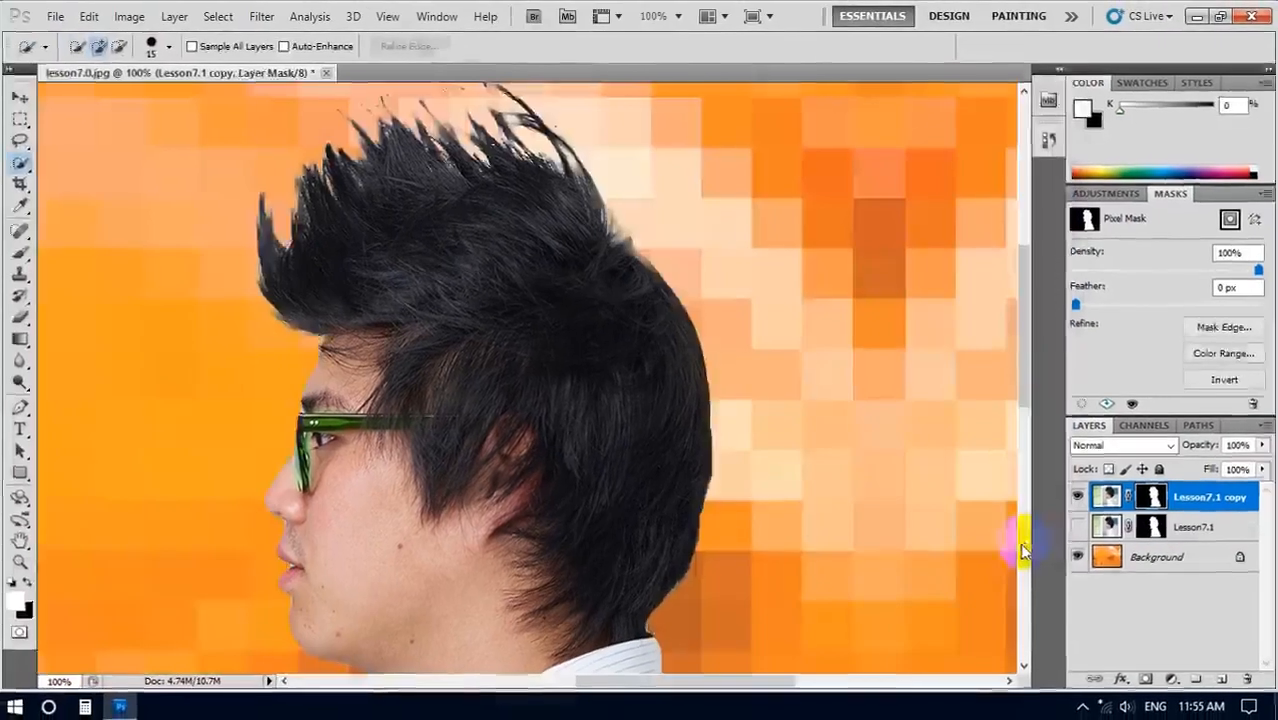
# Compare the refined hair edge with the earlier cutout by toggling the visibility of the Lesson7.1 layer
pyautogui.click(22, 540)
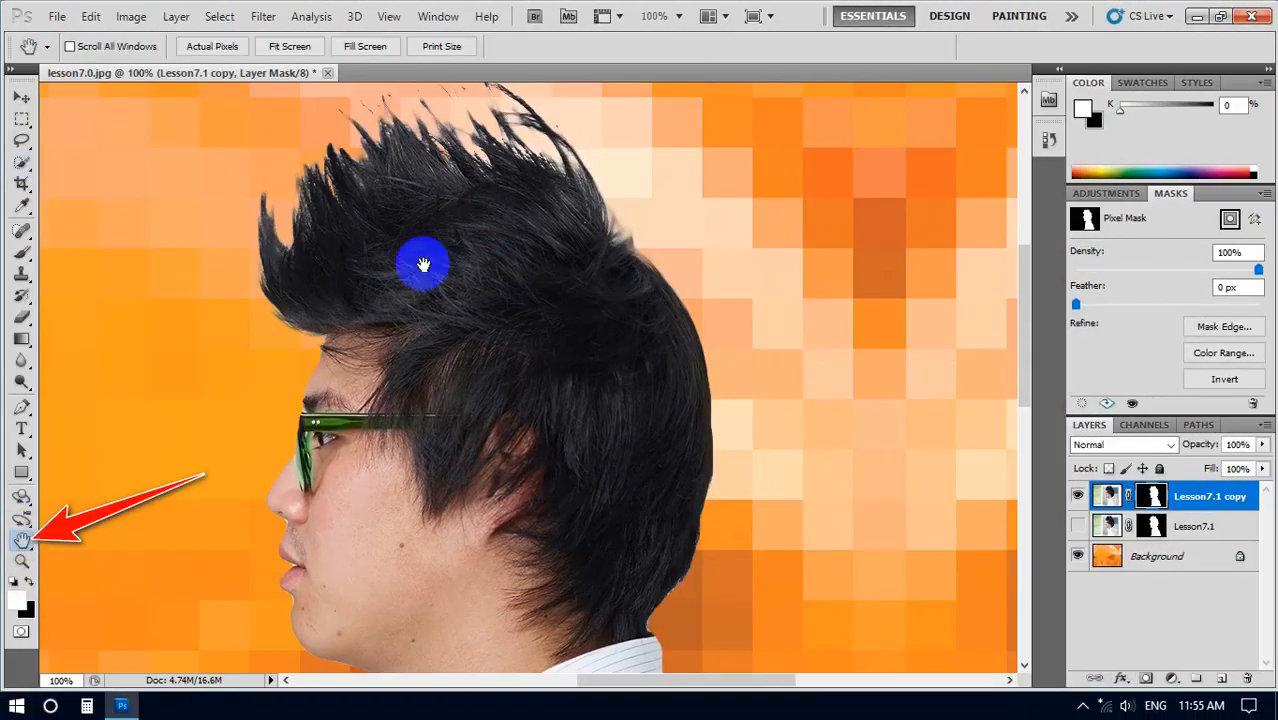
pyautogui.moveTo(422, 265); pyautogui.dragTo(737, 368)
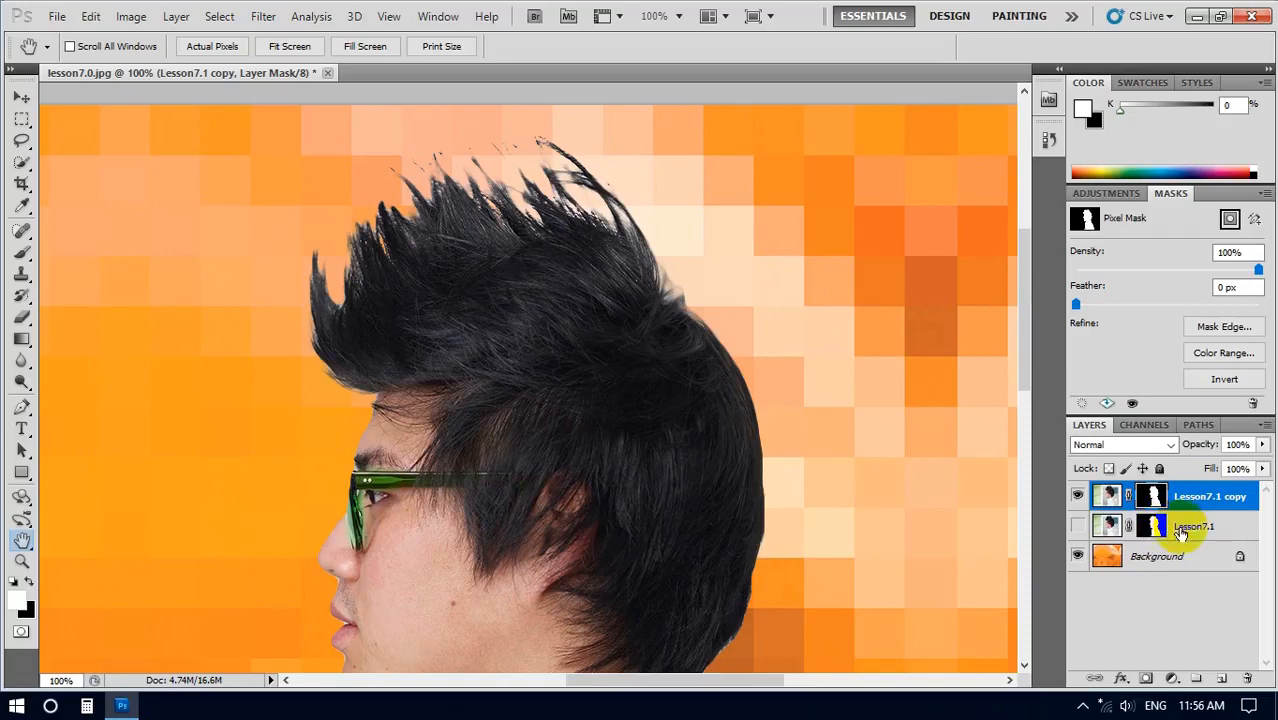
pyautogui.click(1078, 528)
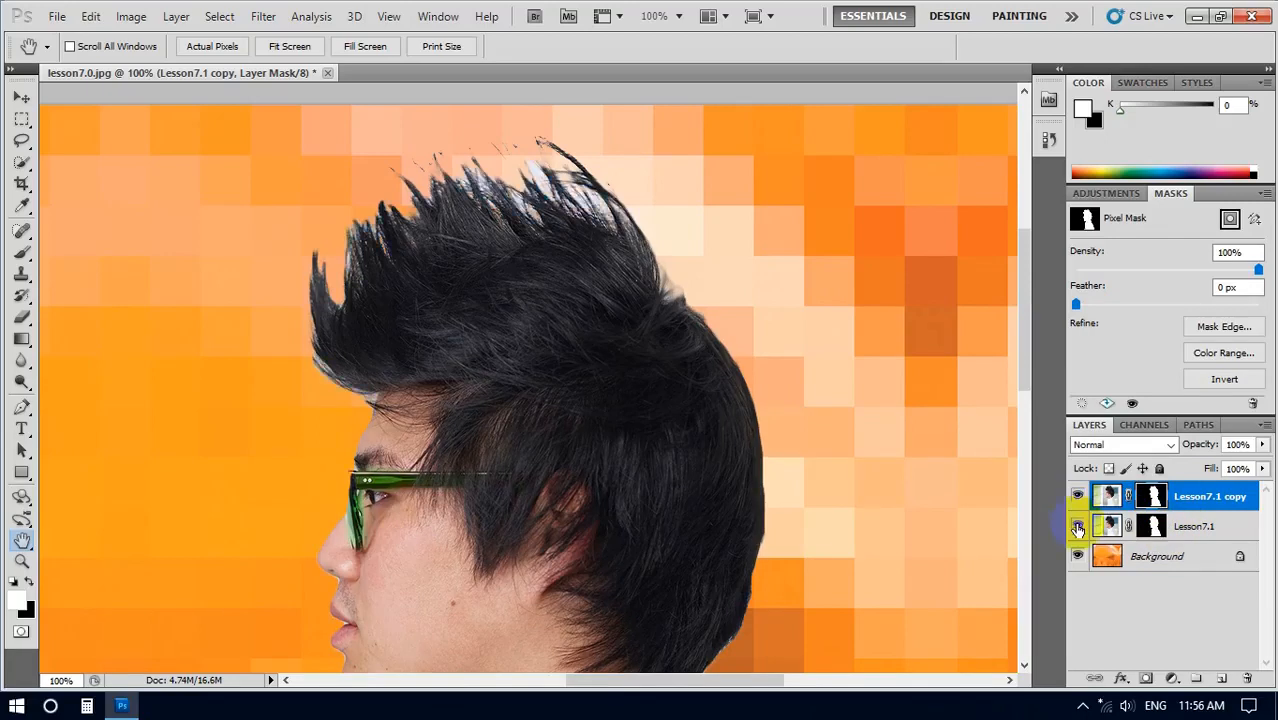
pyautogui.click(1078, 528)
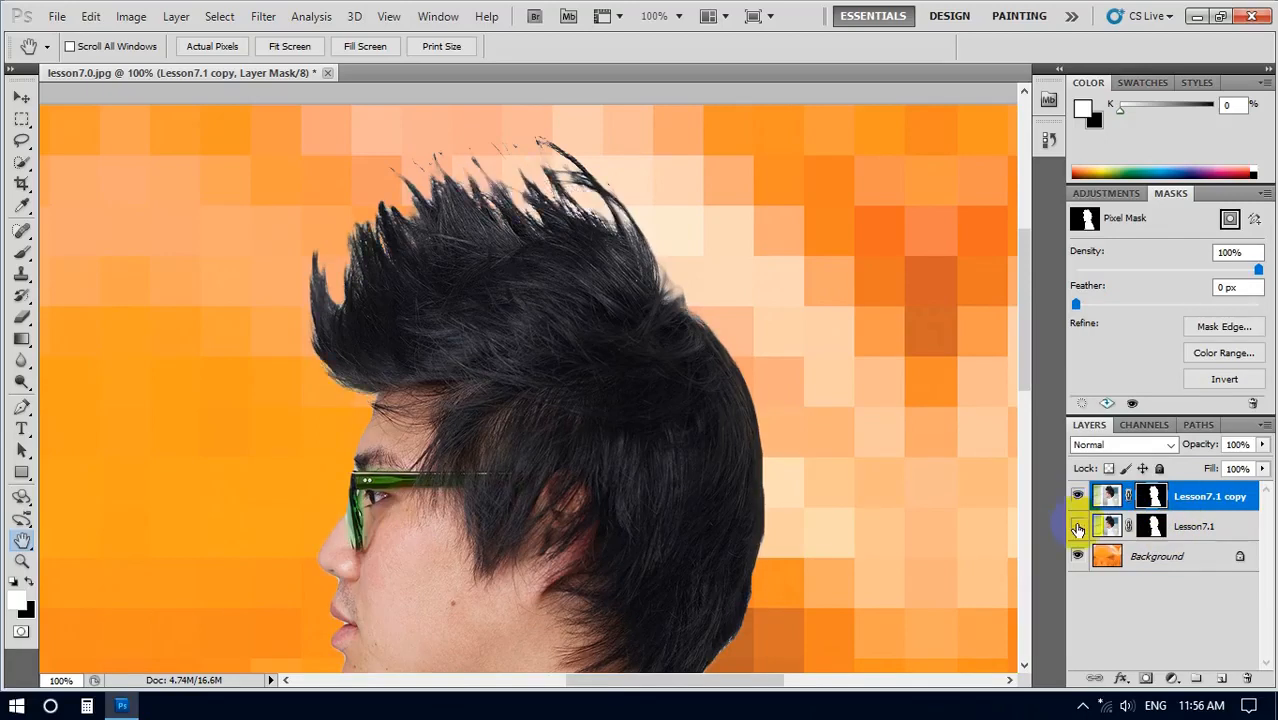
pyautogui.click(1078, 528)
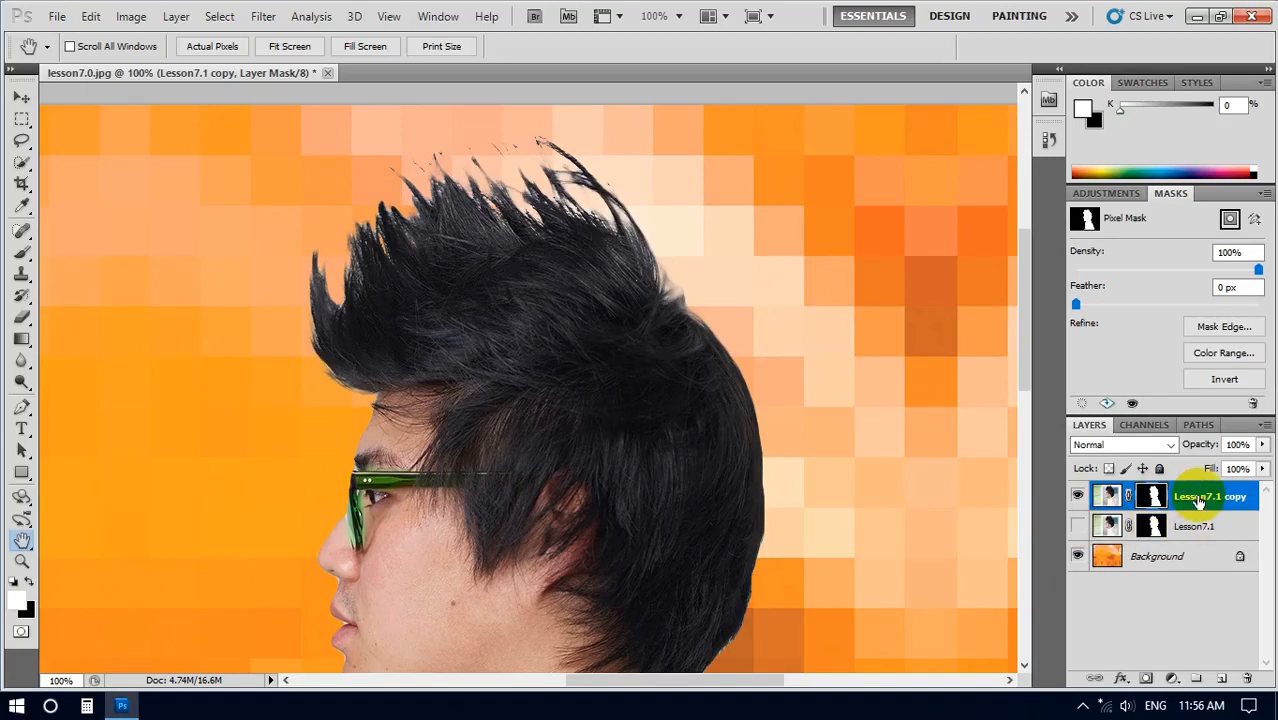
# Start refining the edge of the Lesson7.1 copy layer's mask and preview the cutout on white
pyautogui.click(1221, 496)
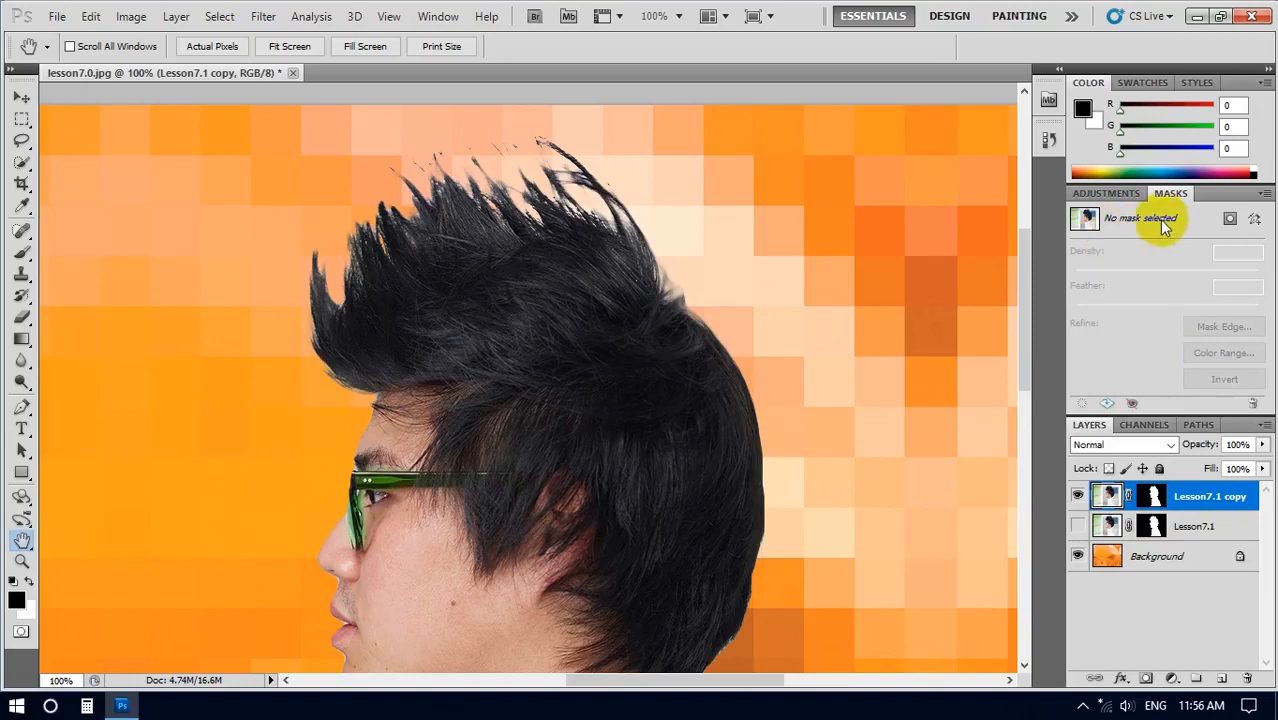
pyautogui.click(1154, 496)
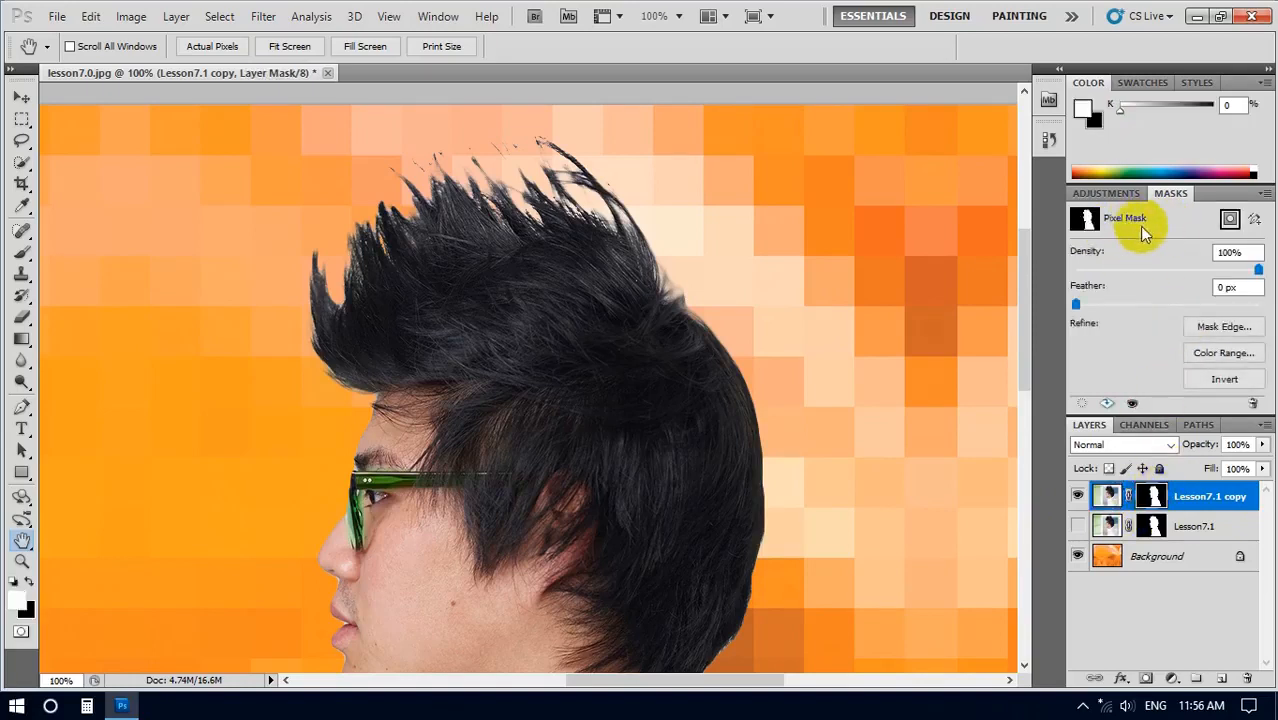
pyautogui.click(1220, 330)
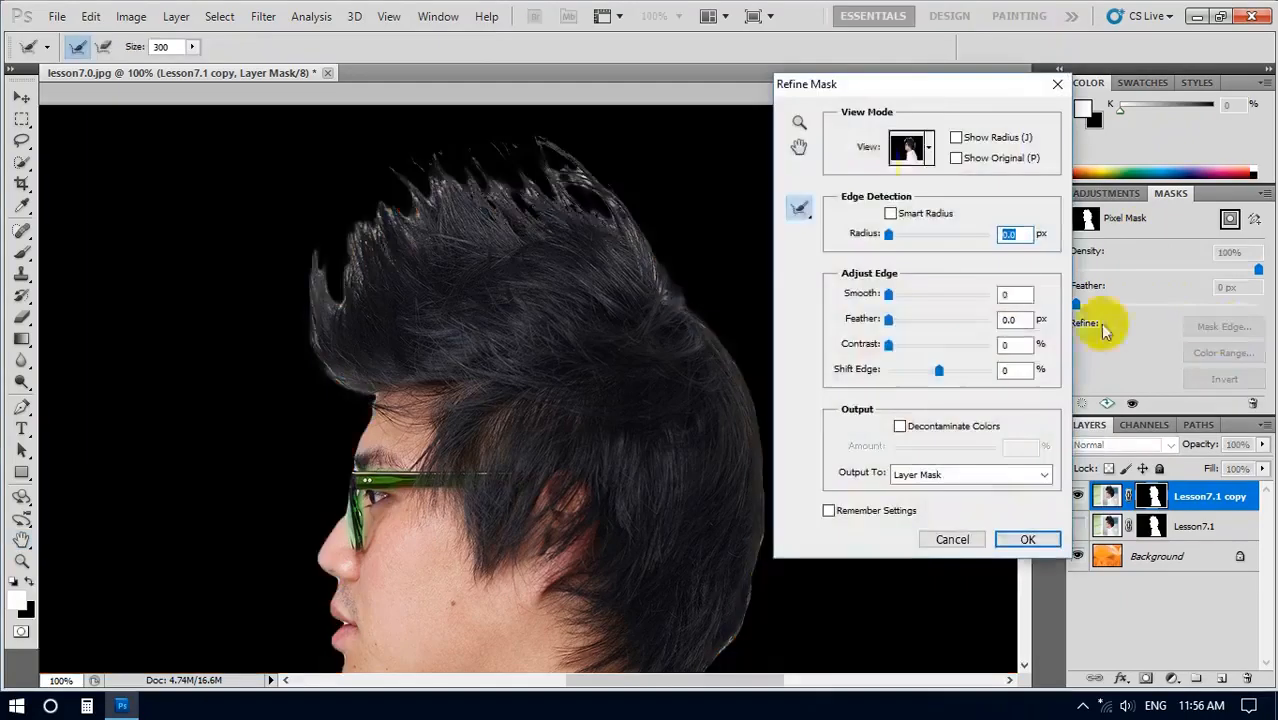
pyautogui.moveTo(905, 82); pyautogui.dragTo(923, 53)
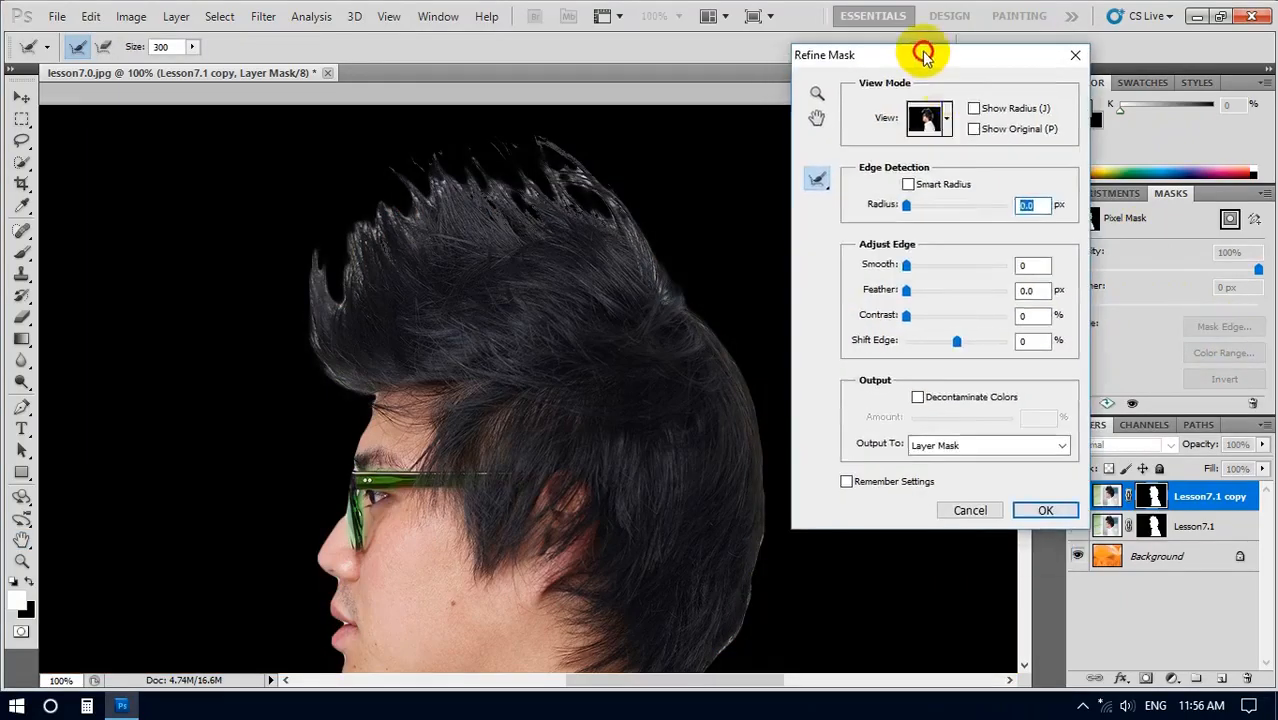
pyautogui.click(947, 122)
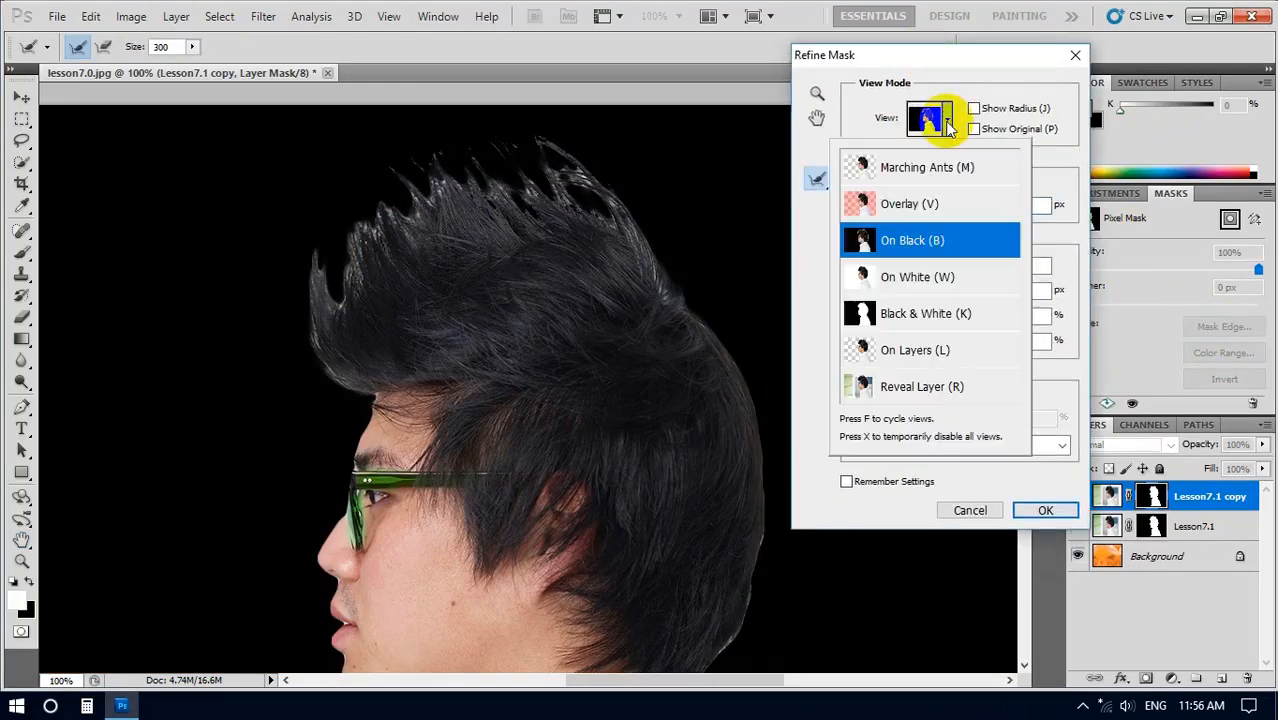
pyautogui.click(906, 280)
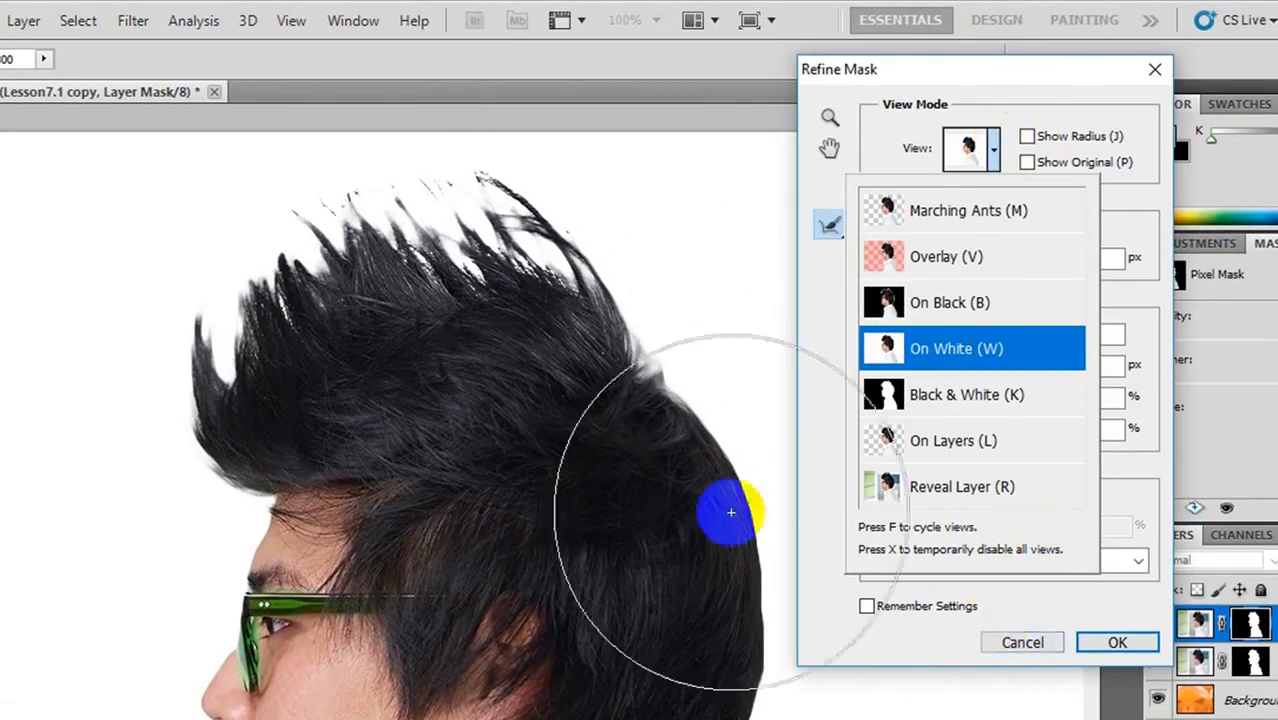
# Brush with the Refine Radius tool from the forelock over the hair spikes to the back of the crown to recover fine strands
pyautogui.click(826, 227)
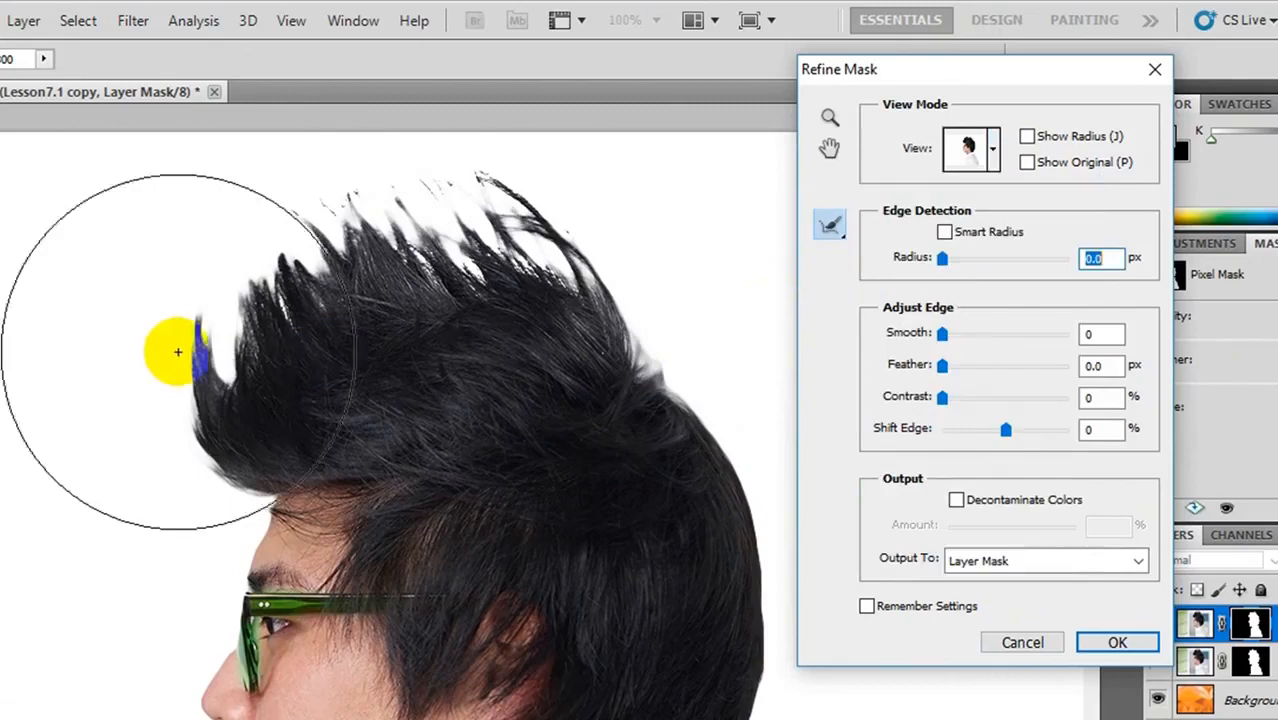
pyautogui.moveTo(106, 336)
pyautogui.mouseDown()
pyautogui.moveTo(225, 270)
pyautogui.moveTo(397, 235)
pyautogui.moveTo(592, 284)
pyautogui.moveTo(615, 296)
pyautogui.moveTo(633, 354)
pyautogui.moveTo(542, 301)
pyautogui.moveTo(367, 287)
pyautogui.moveTo(139, 314)
pyautogui.moveTo(316, 263)
pyautogui.moveTo(413, 281)
pyautogui.moveTo(589, 356)
pyautogui.moveTo(619, 406)
pyautogui.mouseUp()
pyautogui.moveTo(624, 459)
pyautogui.mouseDown()
pyautogui.moveTo(585, 394)
pyautogui.moveTo(600, 385)
pyautogui.mouseUp()
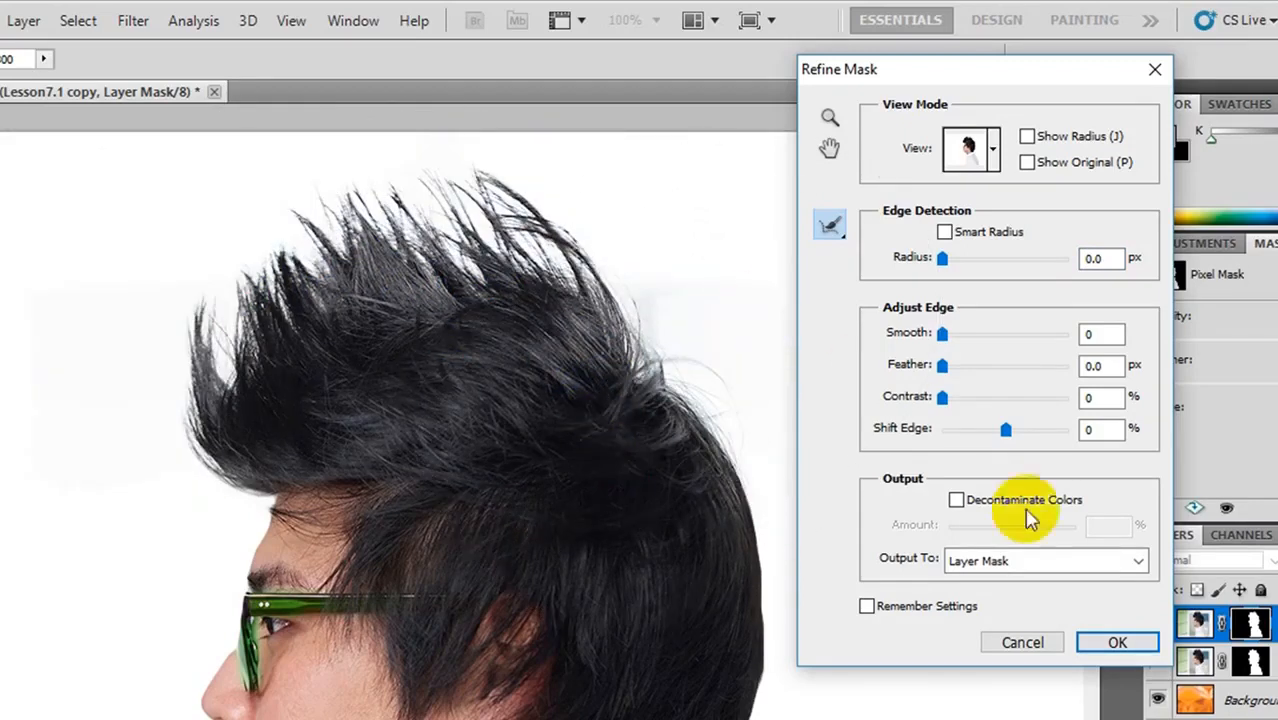
# Enable Decontaminate Colors at 93% and apply the refined mask as a New Layer with Layer Mask
pyautogui.click(955, 500)
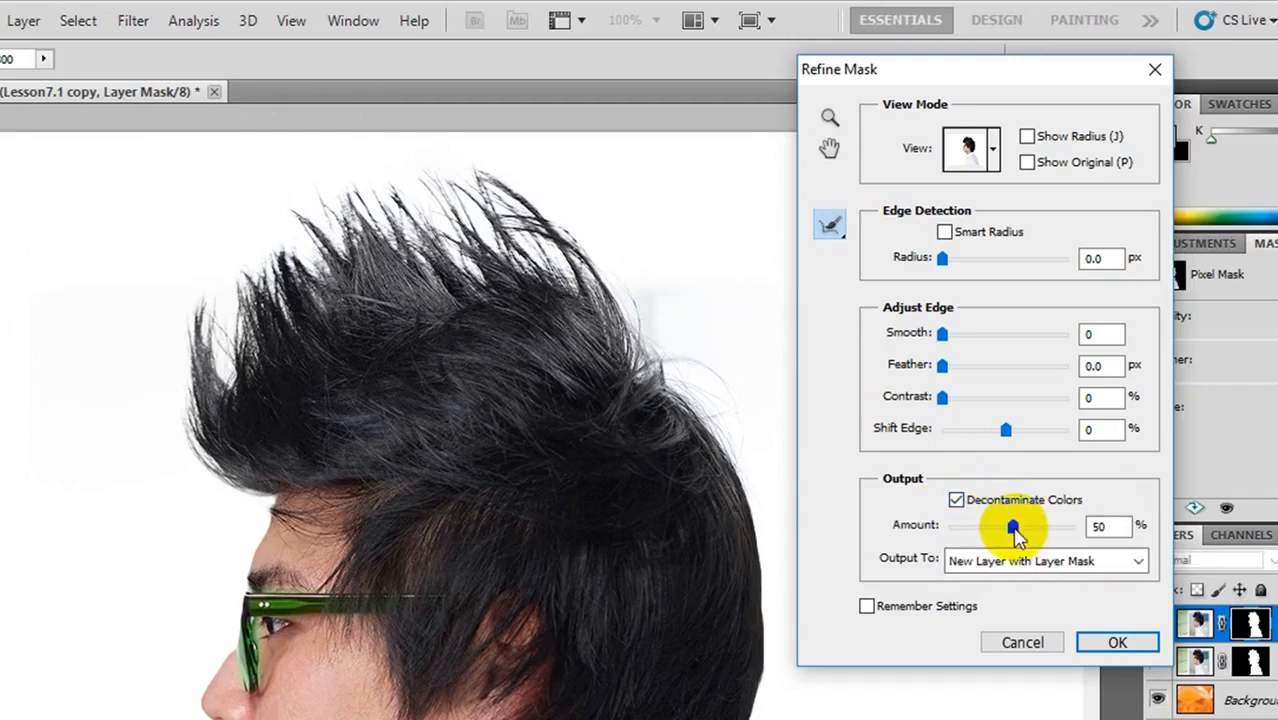
pyautogui.moveTo(1014, 530); pyautogui.dragTo(1069, 530)
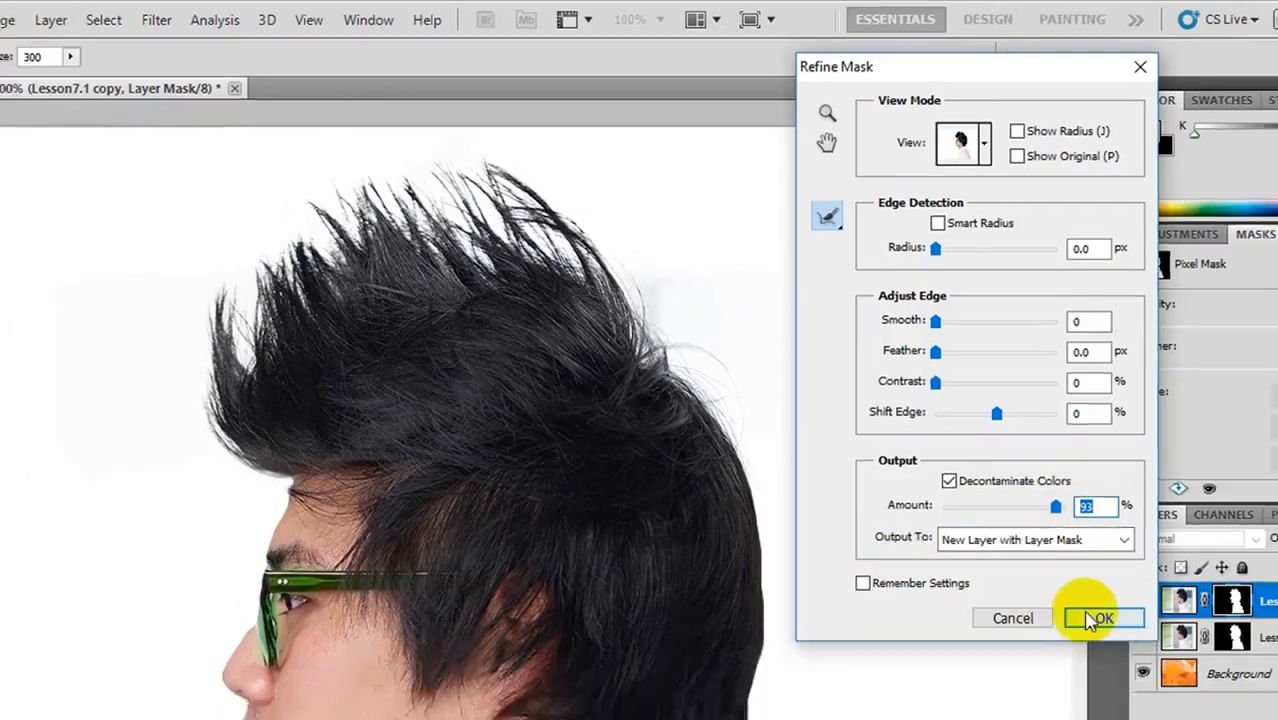
pyautogui.click(1092, 618)
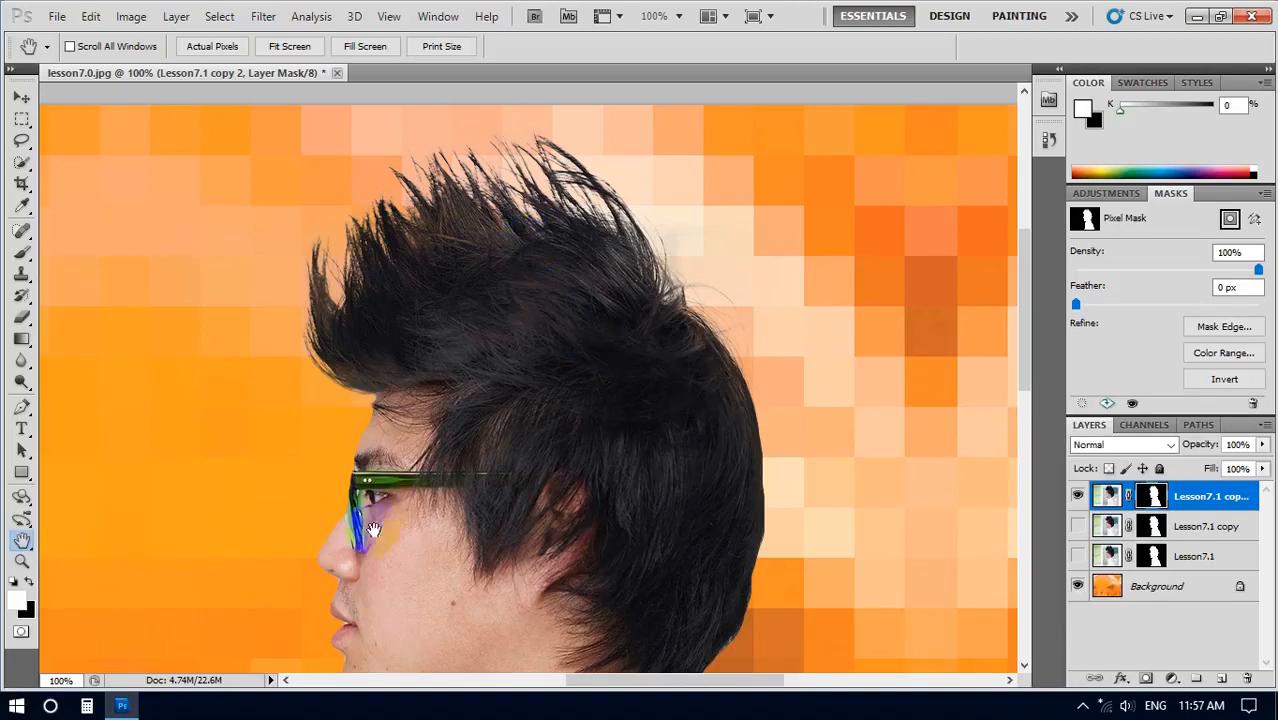
# Fit the whole image in view and toggle the Lesson7.1 copy layer's visibility to compare the two hair cutouts
pyautogui.hotkey('ctrl', '0')
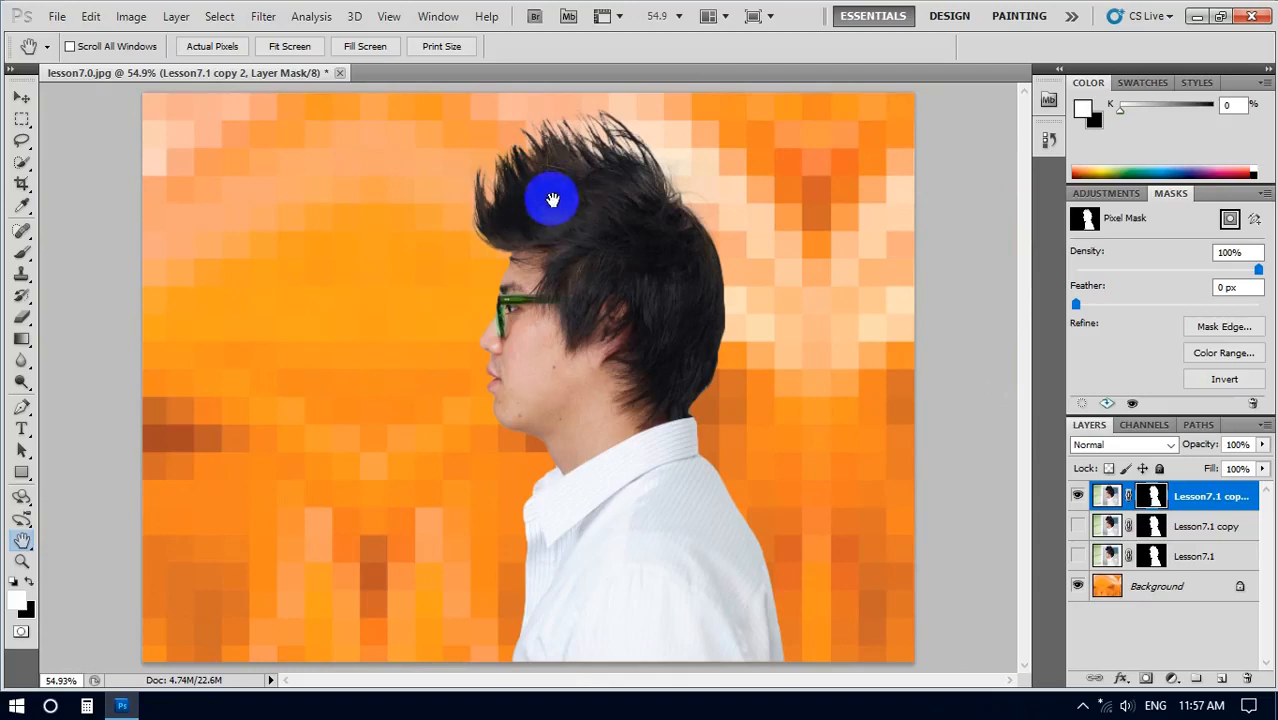
pyautogui.click(1210, 528)
pyautogui.click(1078, 533)
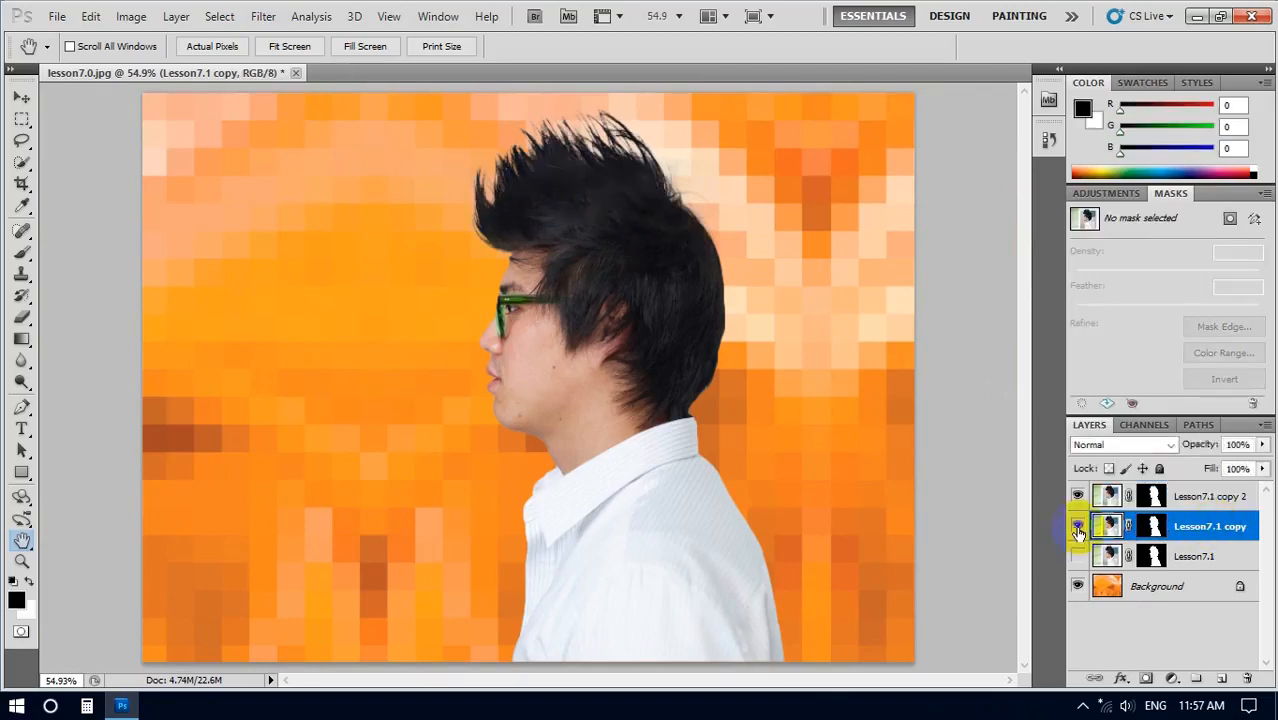
pyautogui.click(1078, 533)
pyautogui.click(1078, 527)
pyautogui.click(1078, 527)
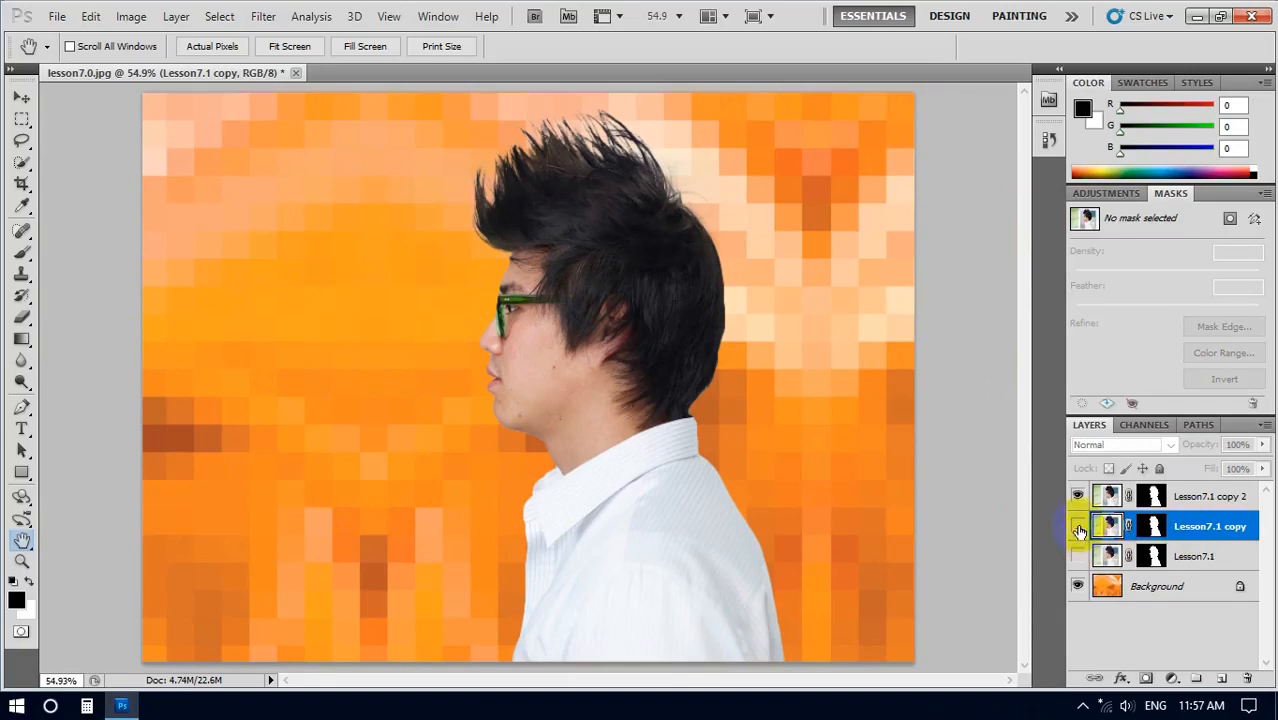
pyautogui.click(1078, 530)
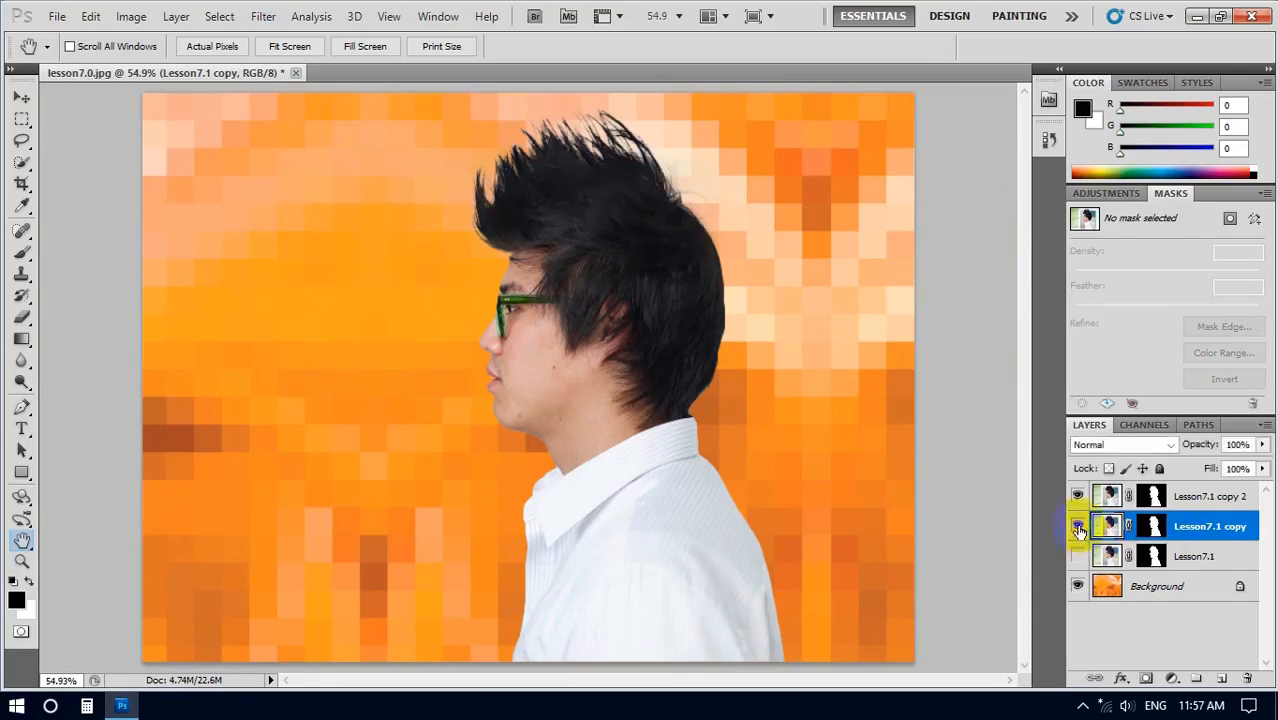
# Delete the Lesson7.1 copy and Lesson7.1 layers, then select the layer mask of Lesson7.1 copy 2
pyautogui.keyDown('shift'); pyautogui.click(1193, 558); pyautogui.keyUp('shift')
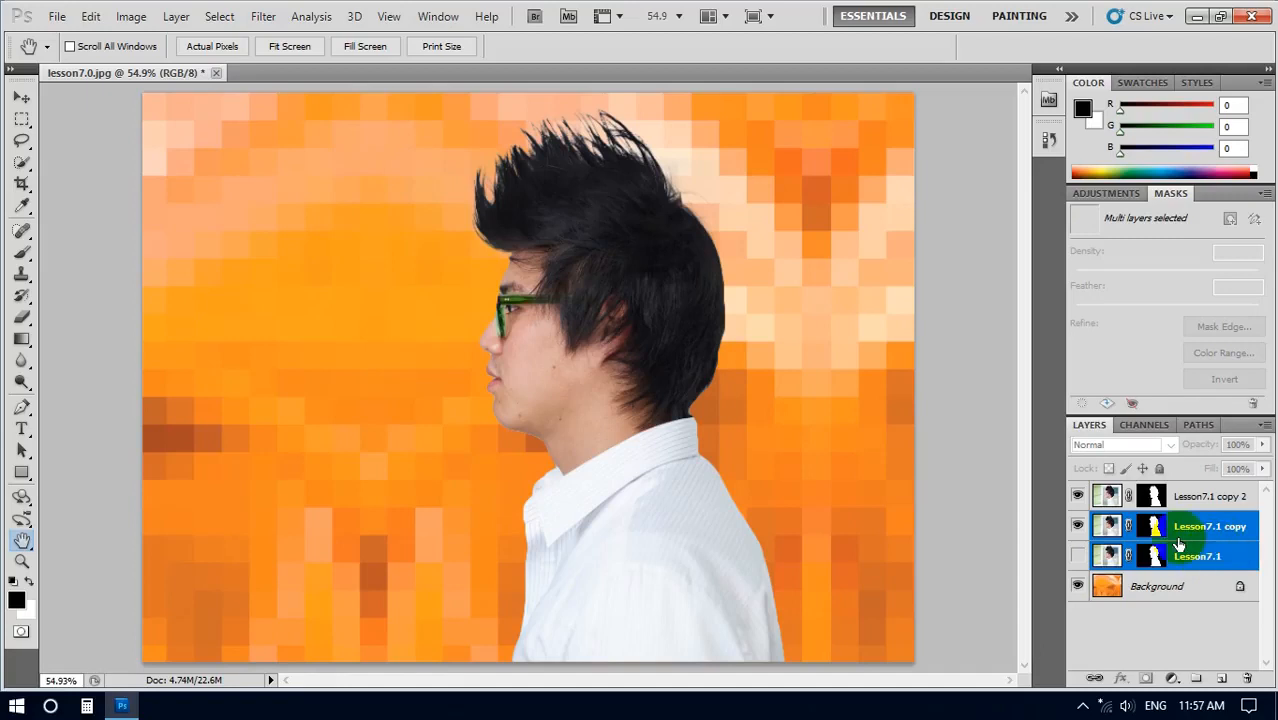
pyautogui.press('Delete')
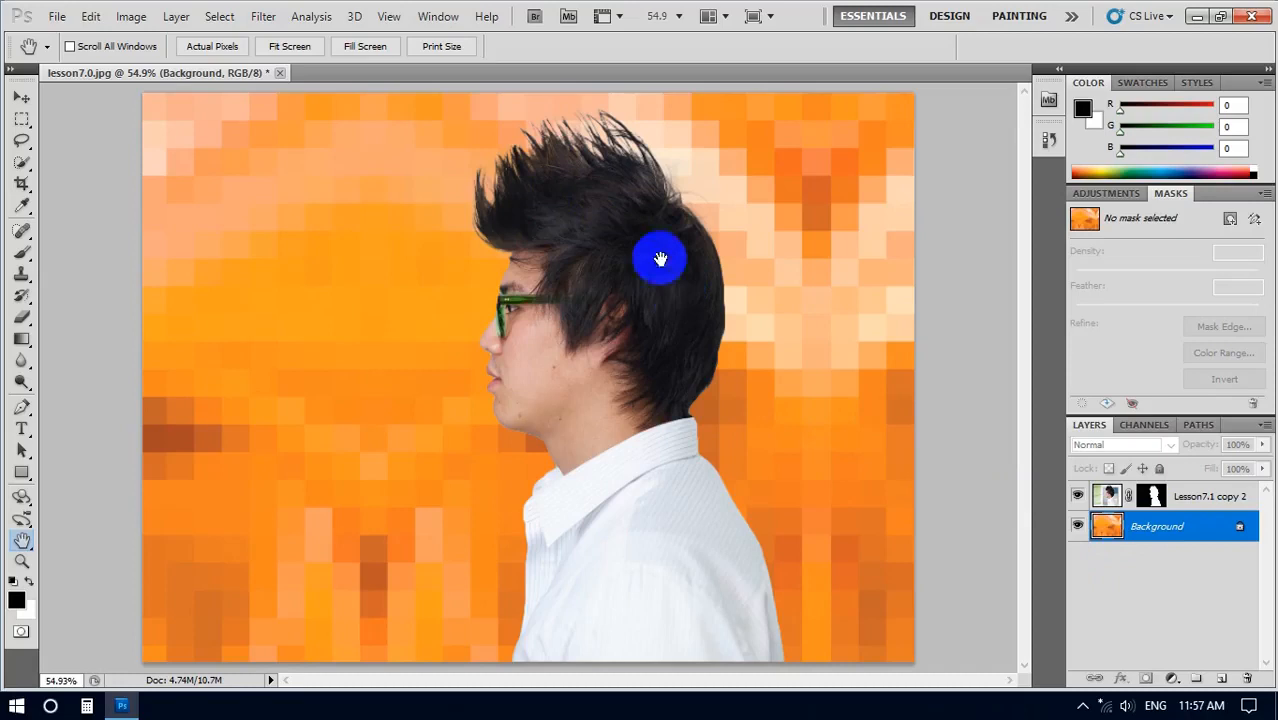
pyautogui.click(1157, 496)
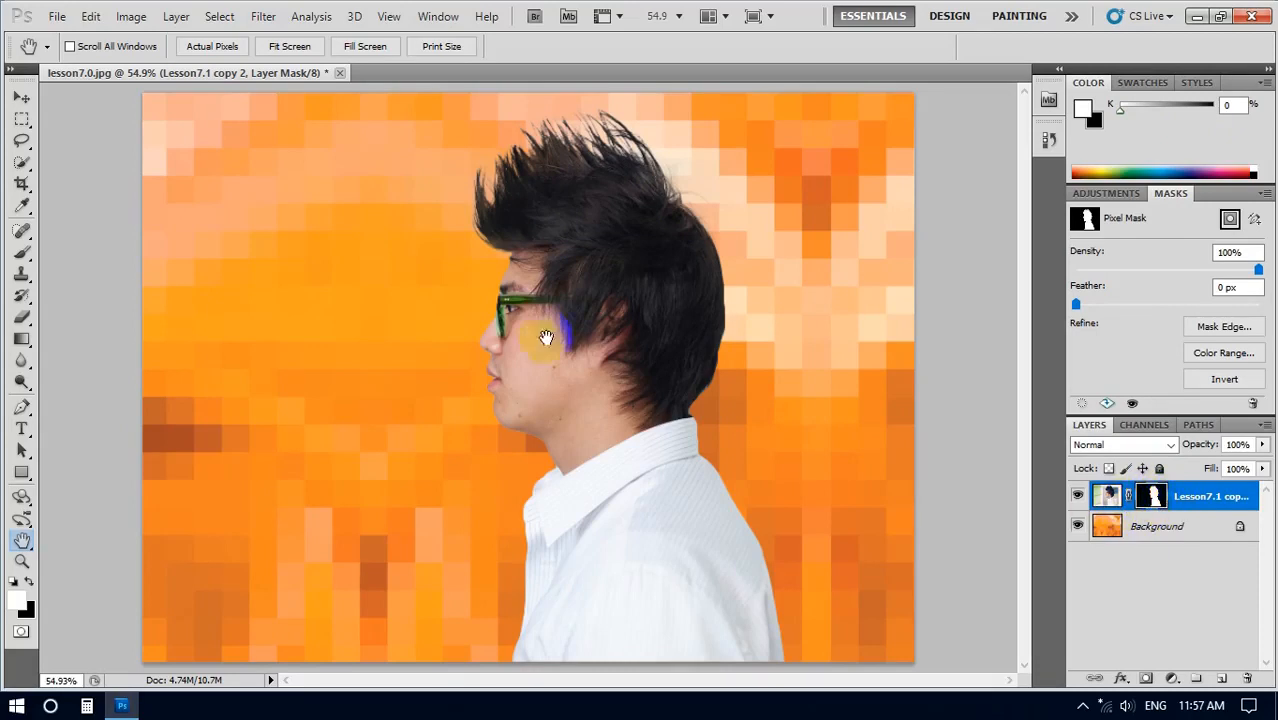
# Convert the image to CMYK Color without flattening its layers, accepting the U.S. Web Coated (SWOP) v2 profile
pyautogui.click(131, 17)
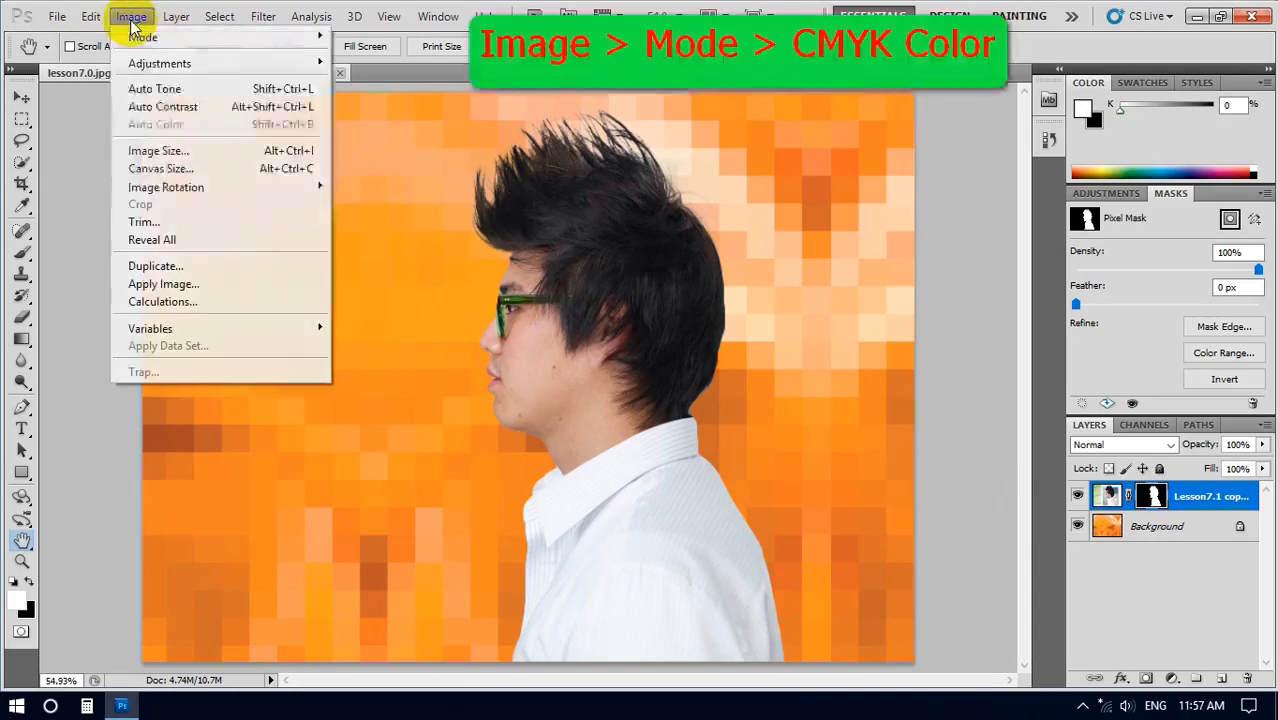
pyautogui.moveTo(140, 37)
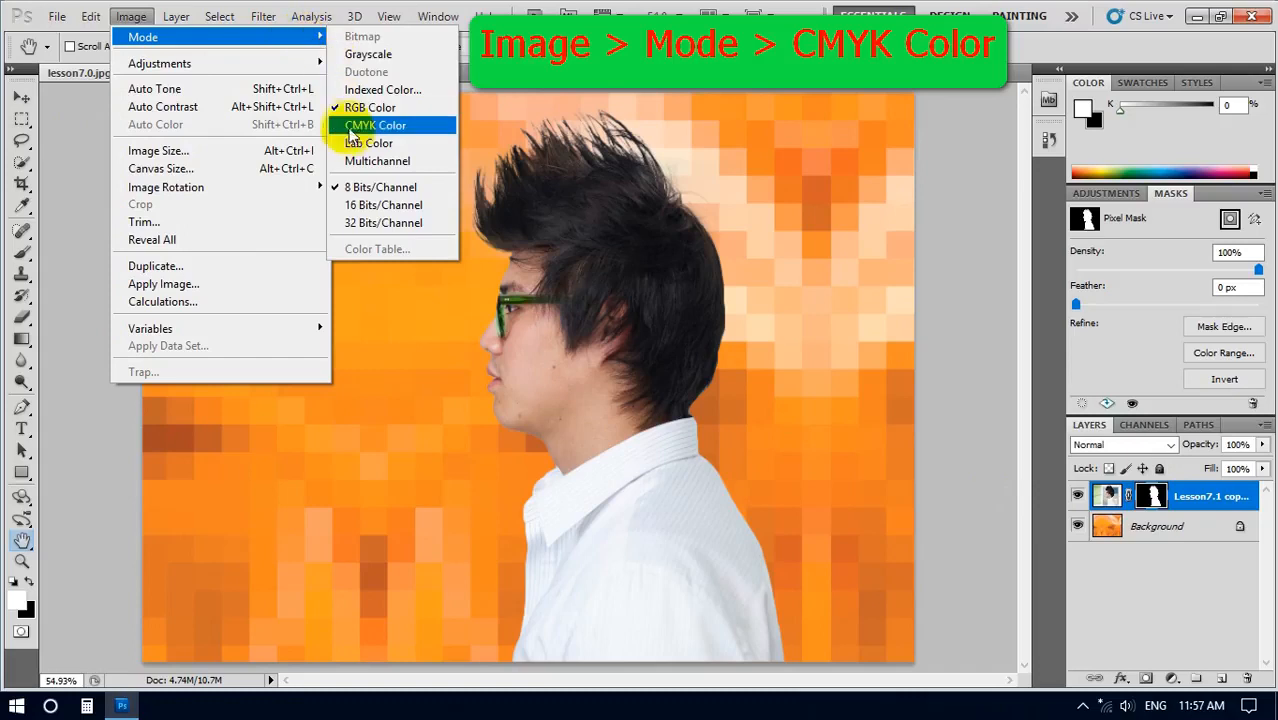
pyautogui.click(342, 125)
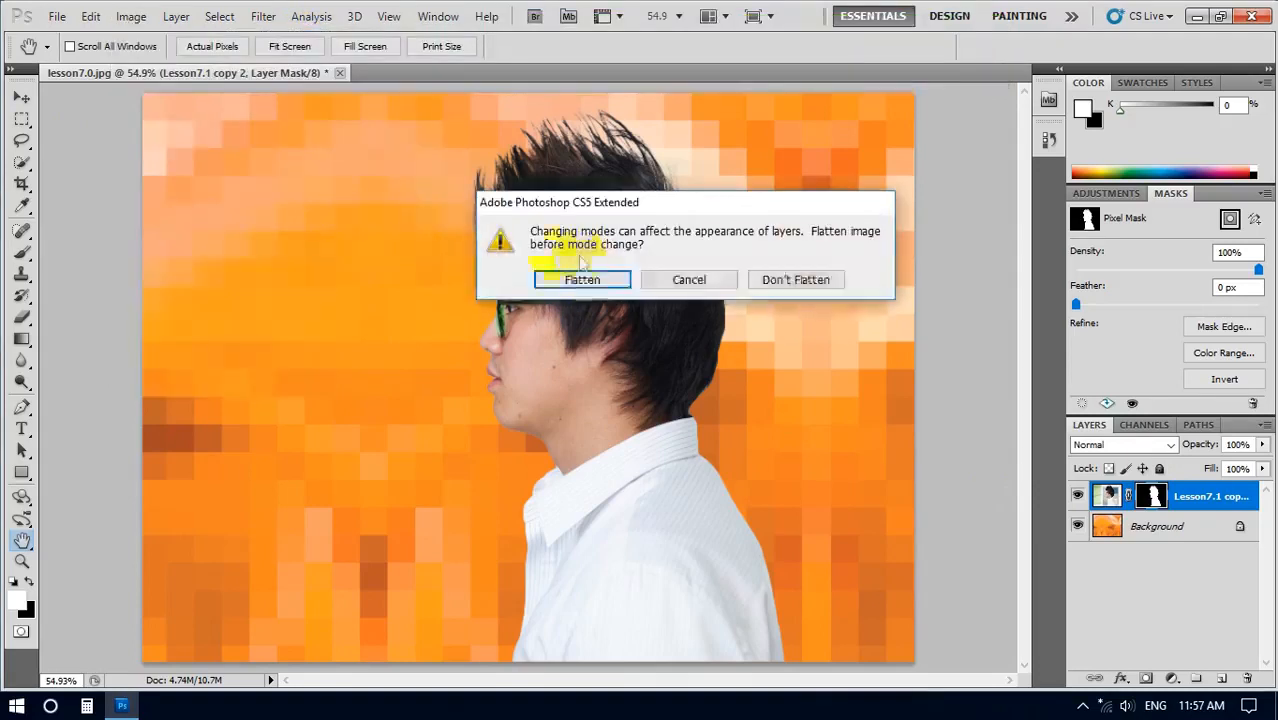
pyautogui.click(777, 289)
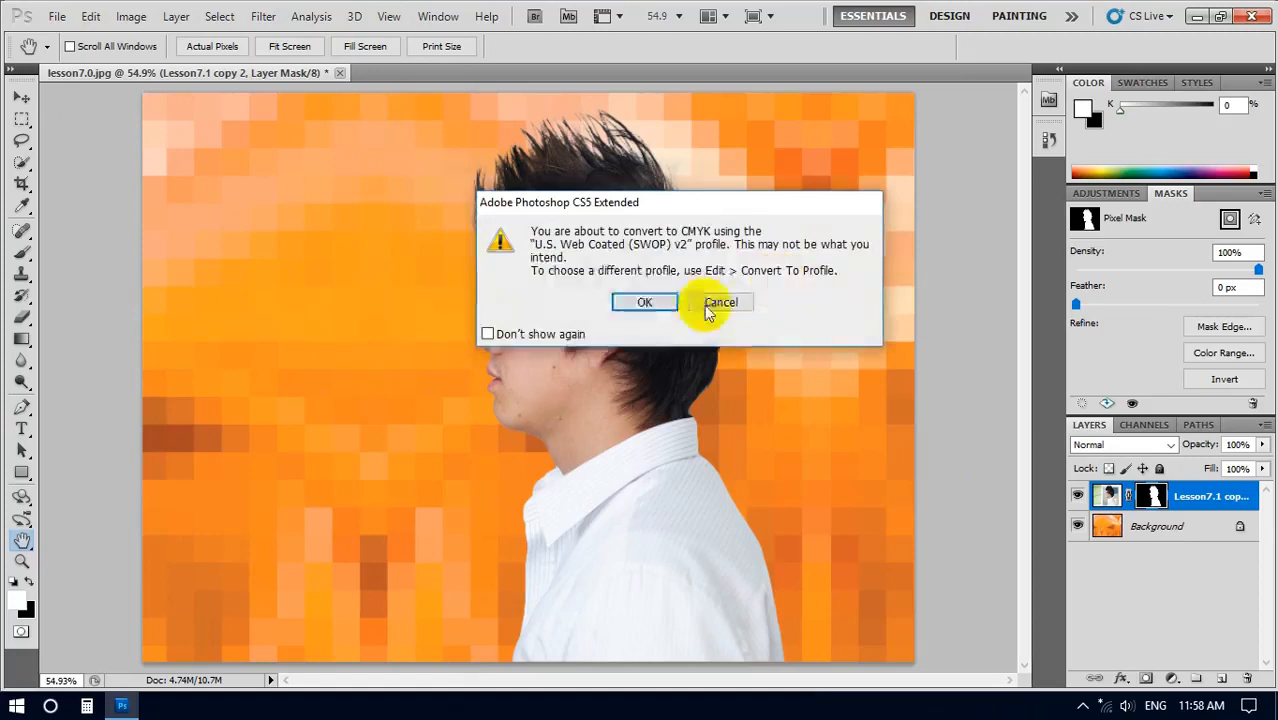
pyautogui.click(647, 303)
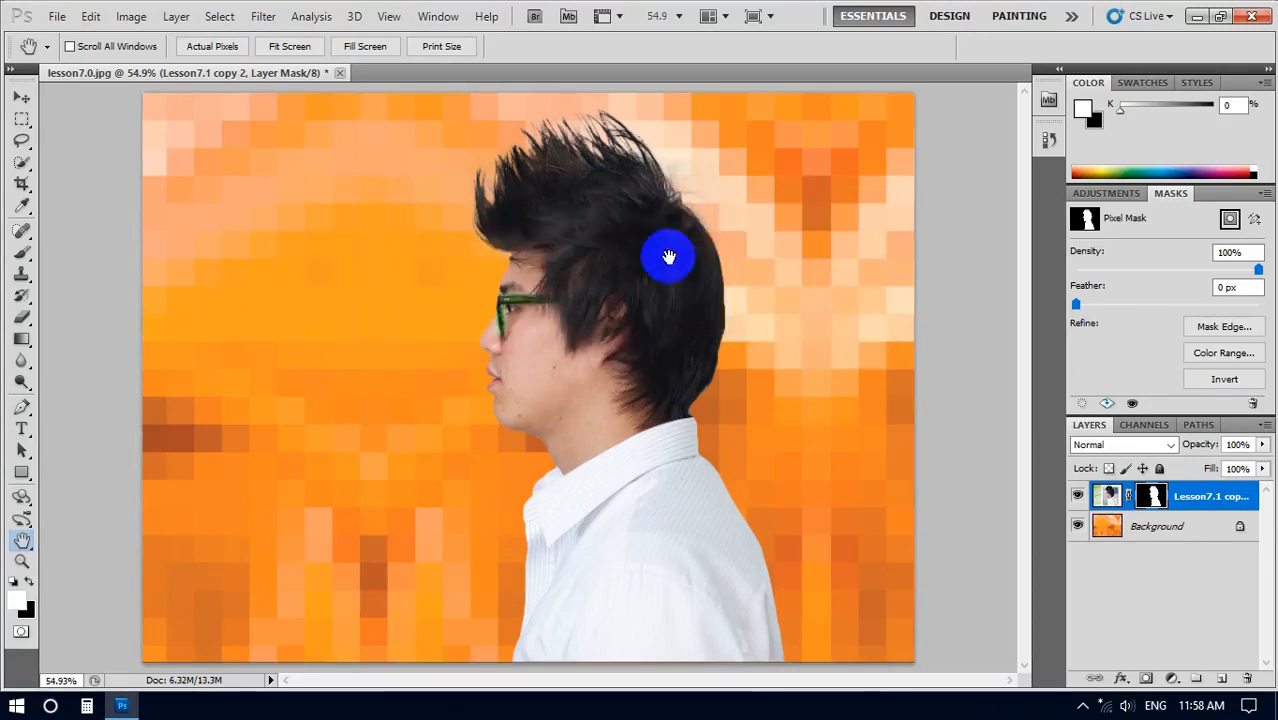
# Inspect the image's colour channels by hiding Cyan, Magenta and Yellow one after another, leaving only Black shown
pyautogui.click(1140, 426)
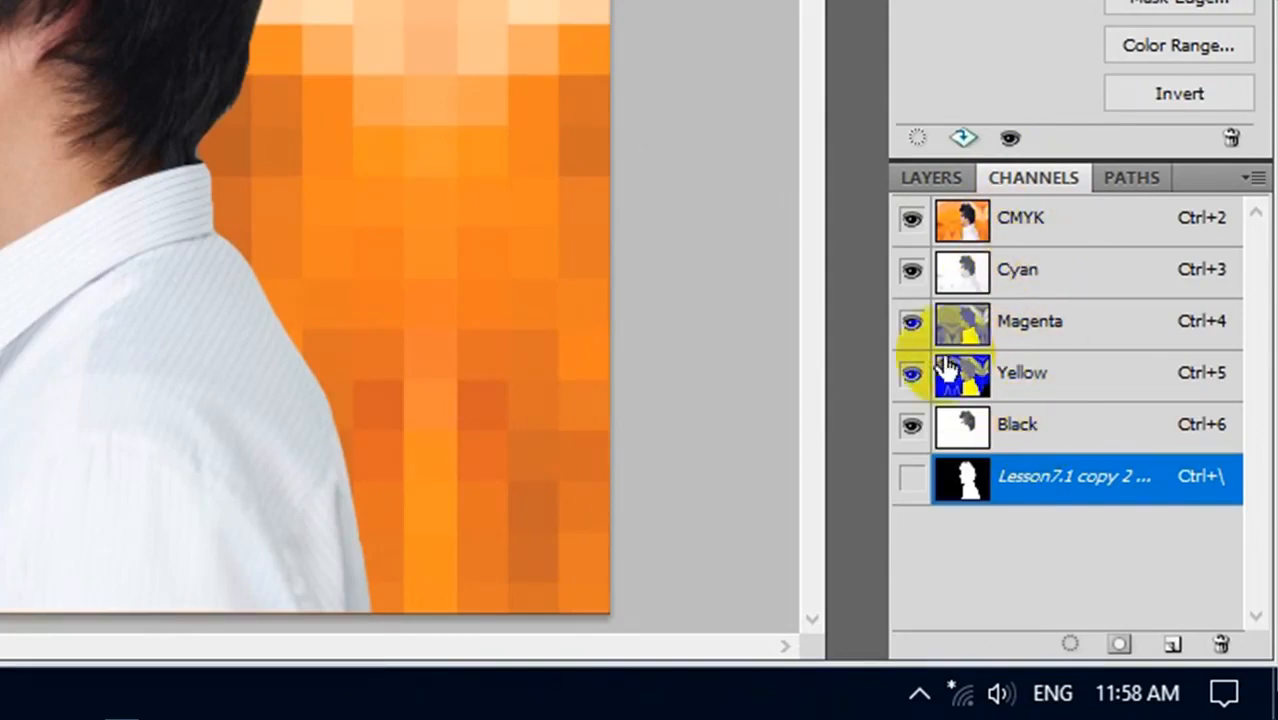
pyautogui.click(911, 272)
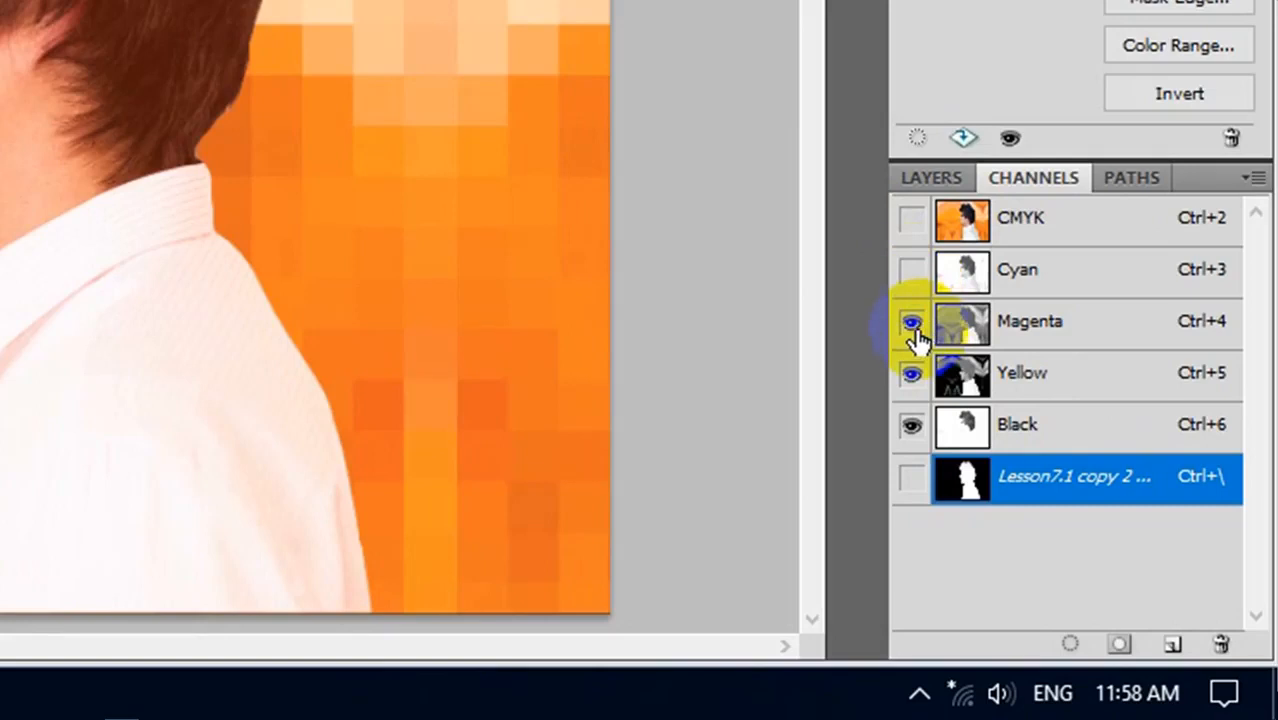
pyautogui.click(912, 325)
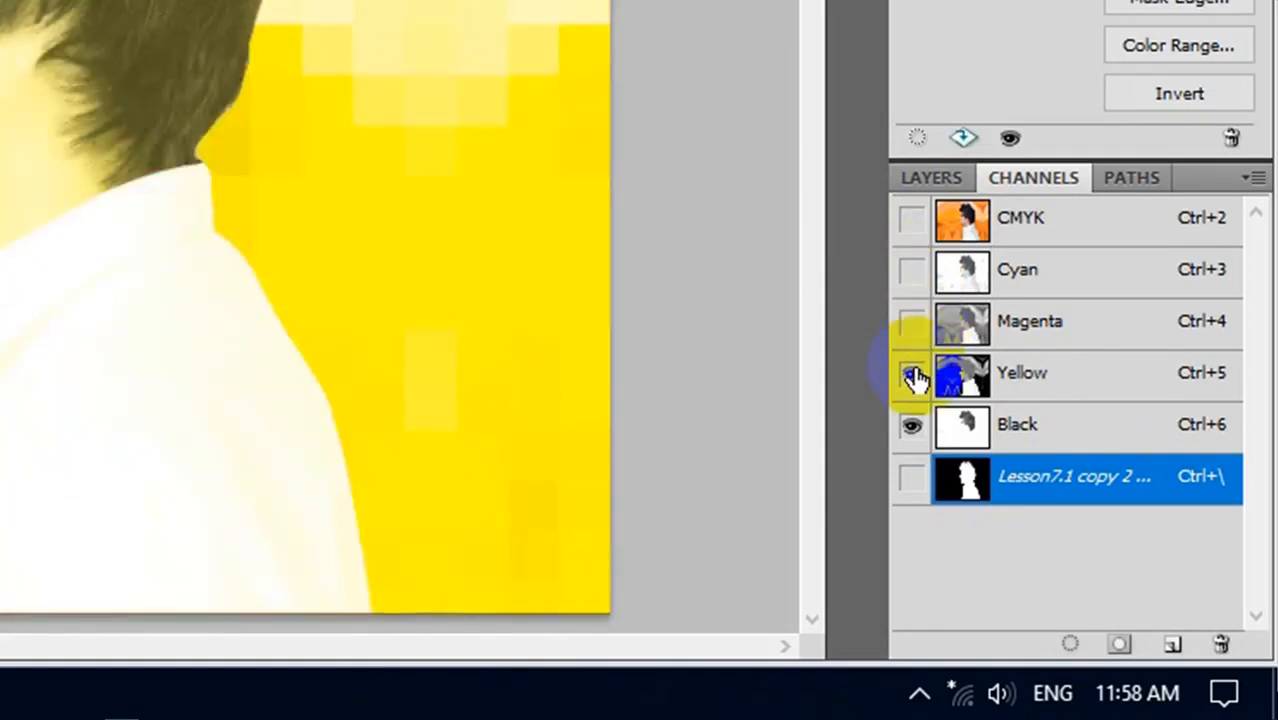
pyautogui.click(914, 374)
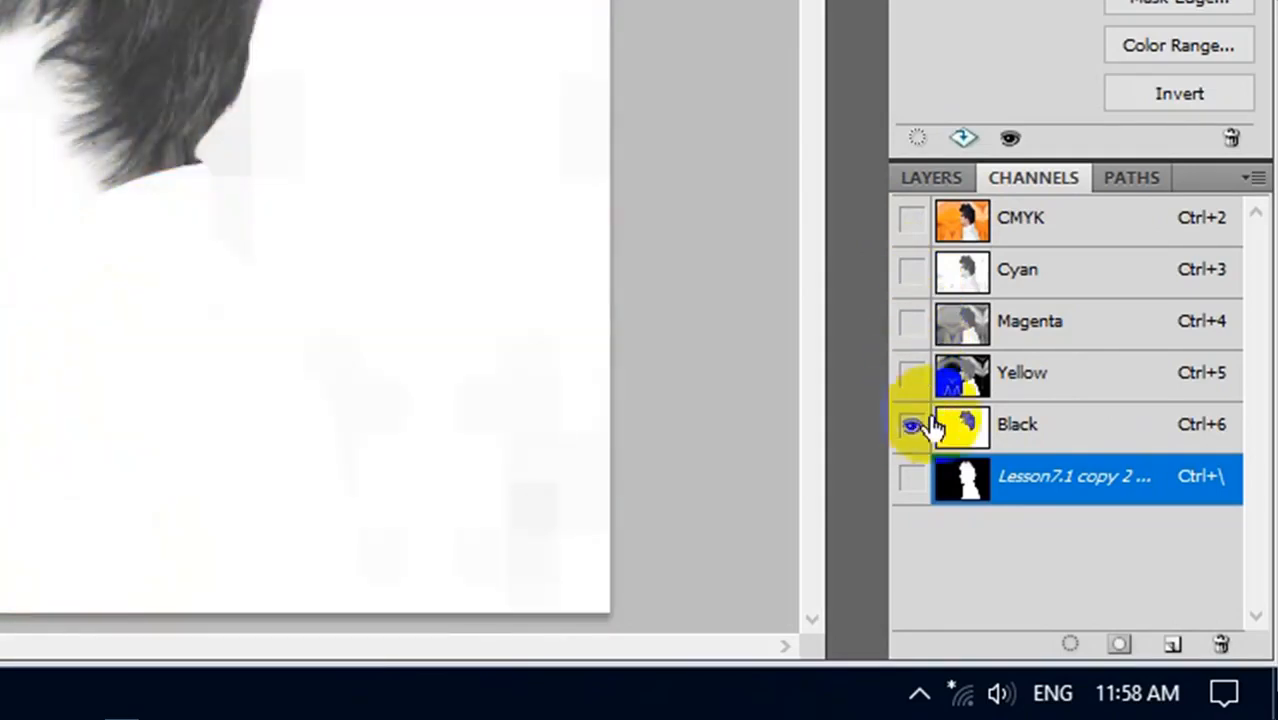
# Duplicate the Black channel as Black copy within lesson7.0.jpg and show only the duplicate
pyautogui.rightClick(1045, 428)
pyautogui.click(1048, 450)
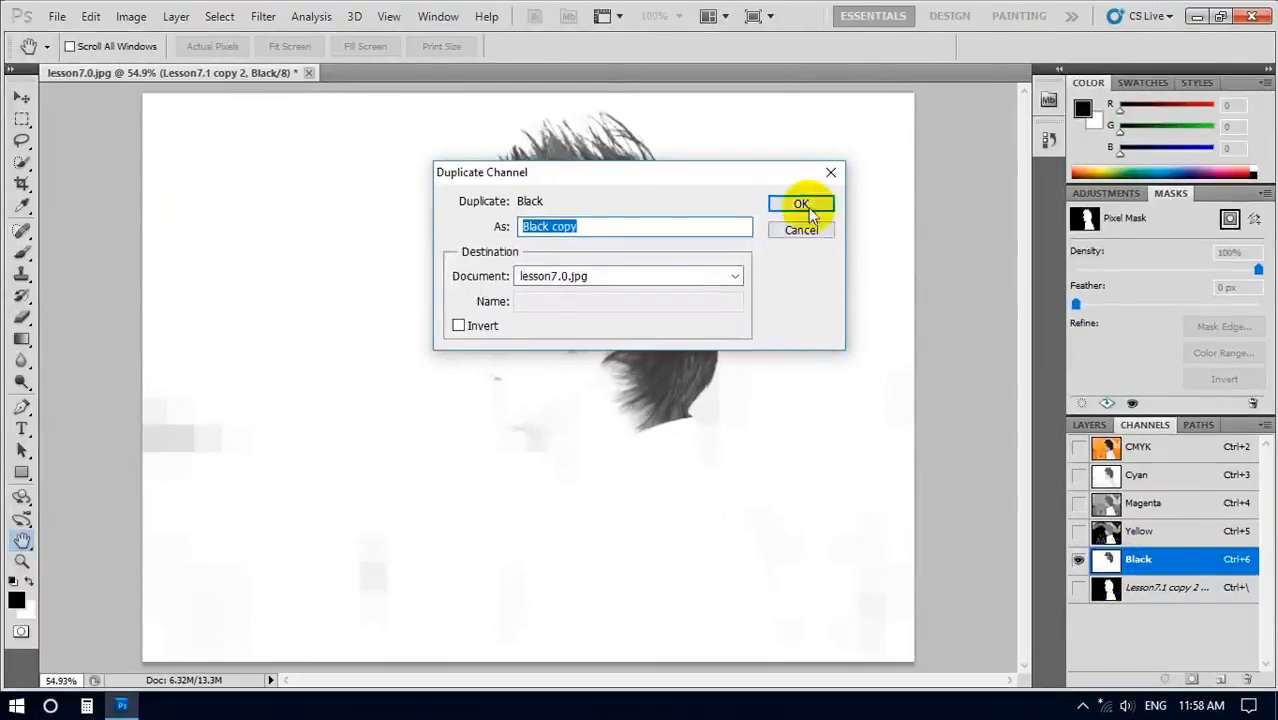
pyautogui.click(812, 203)
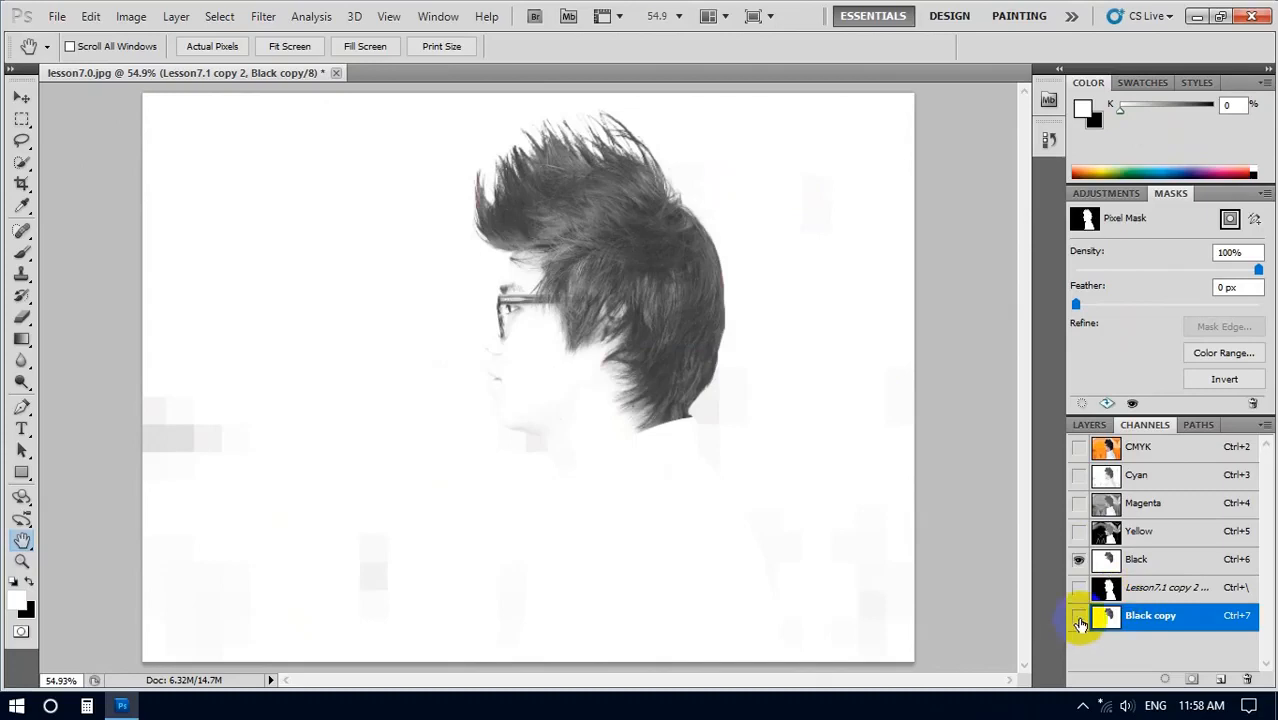
pyautogui.click(1079, 616)
pyautogui.click(1077, 563)
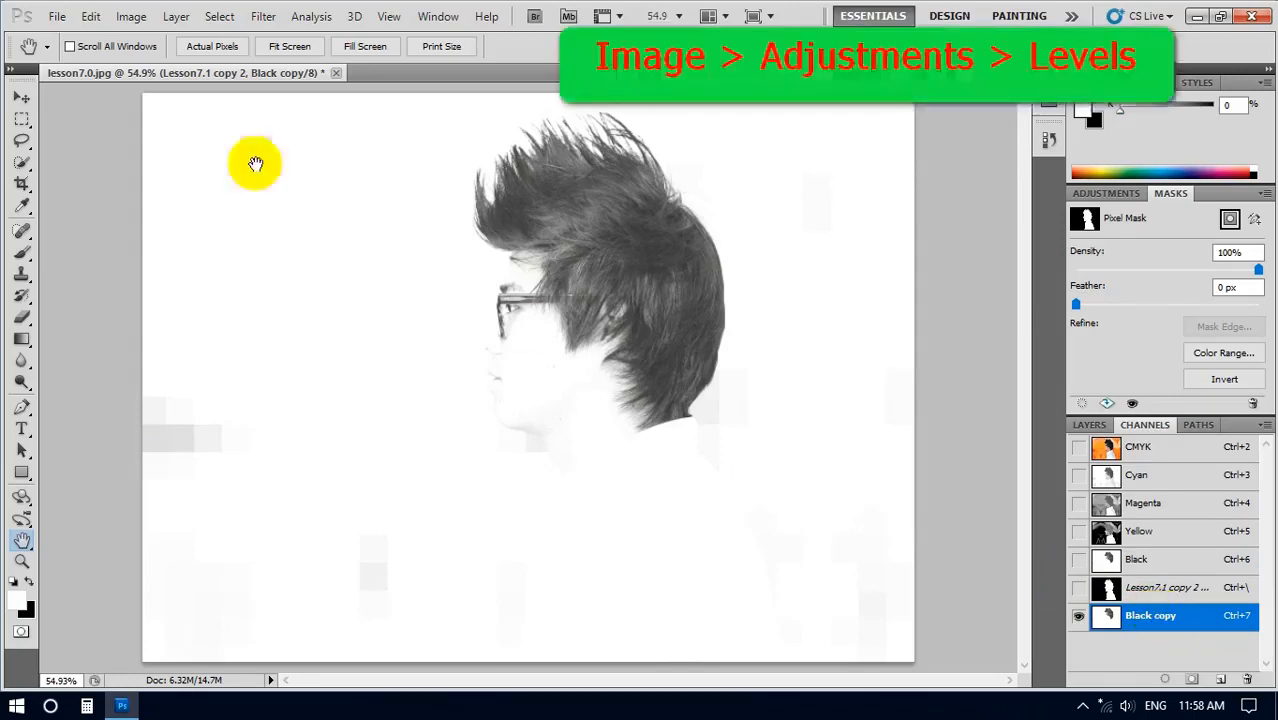
# Darken the hair in the Black copy channel with Levels, setting the black input level to 81
pyautogui.click(123, 20)
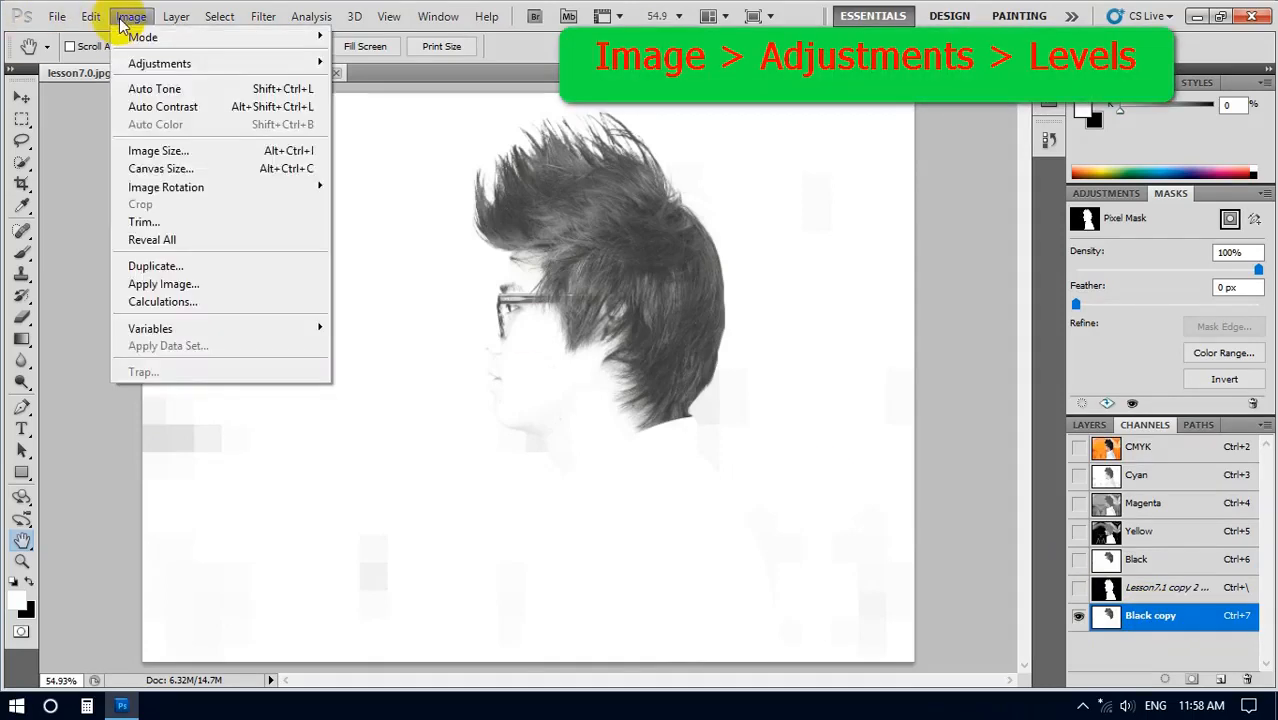
pyautogui.moveTo(141, 65)
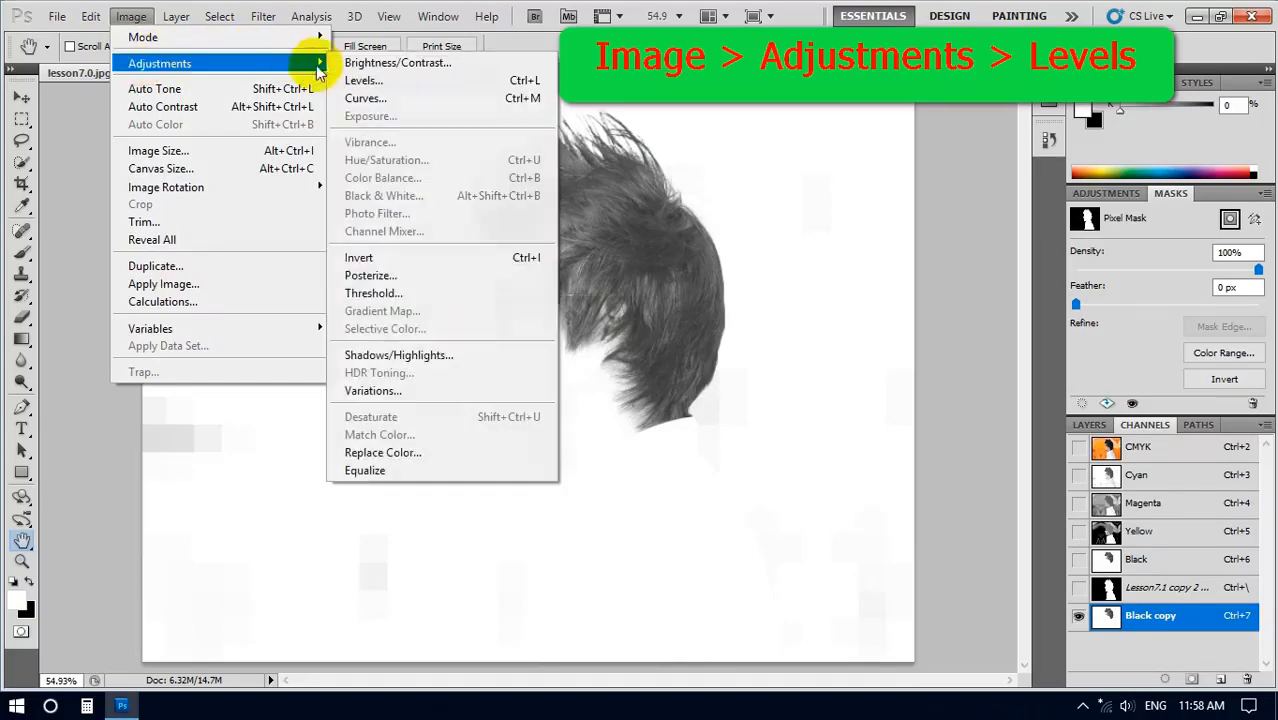
pyautogui.click(366, 82)
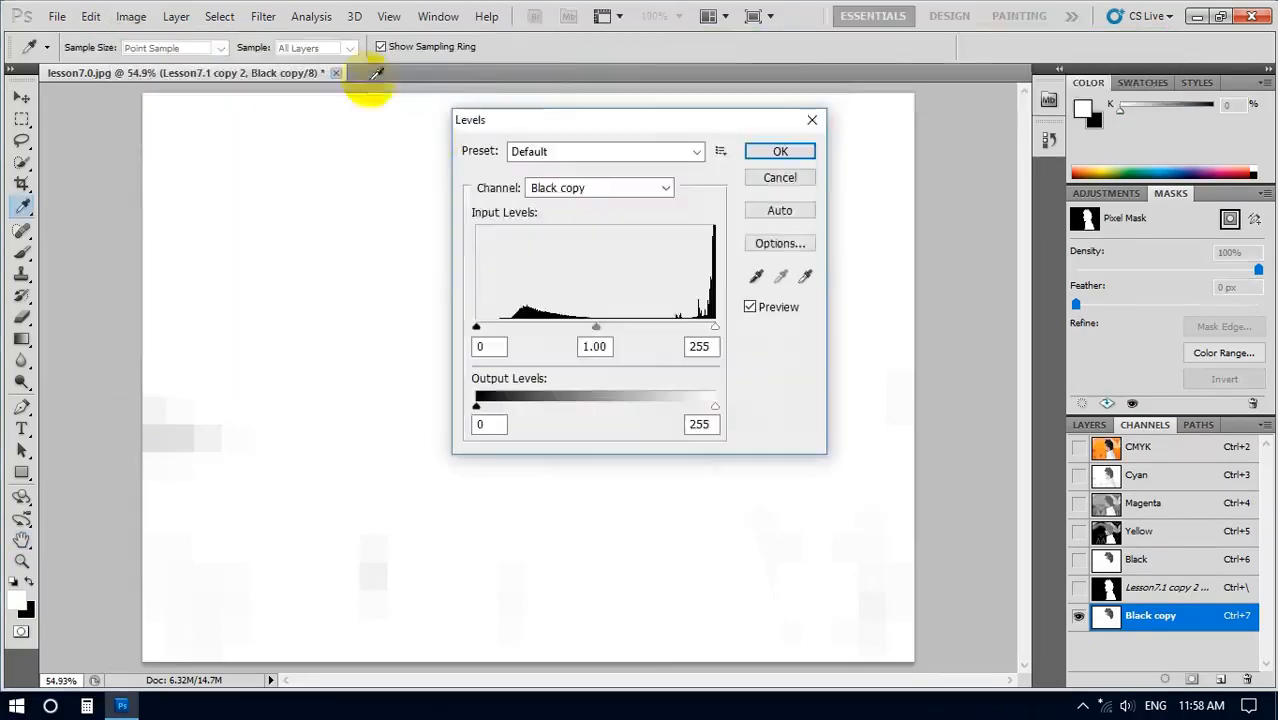
pyautogui.moveTo(638, 115); pyautogui.dragTo(978, 108)
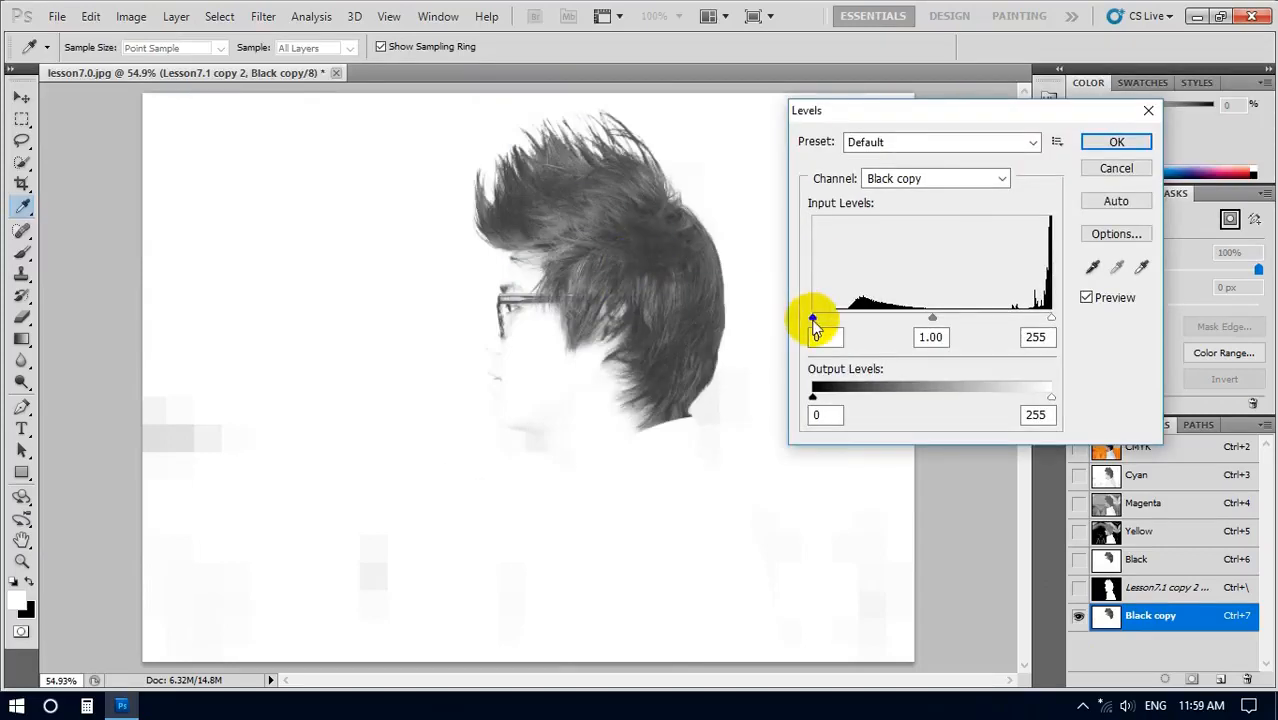
pyautogui.moveTo(819, 318); pyautogui.dragTo(866, 318)
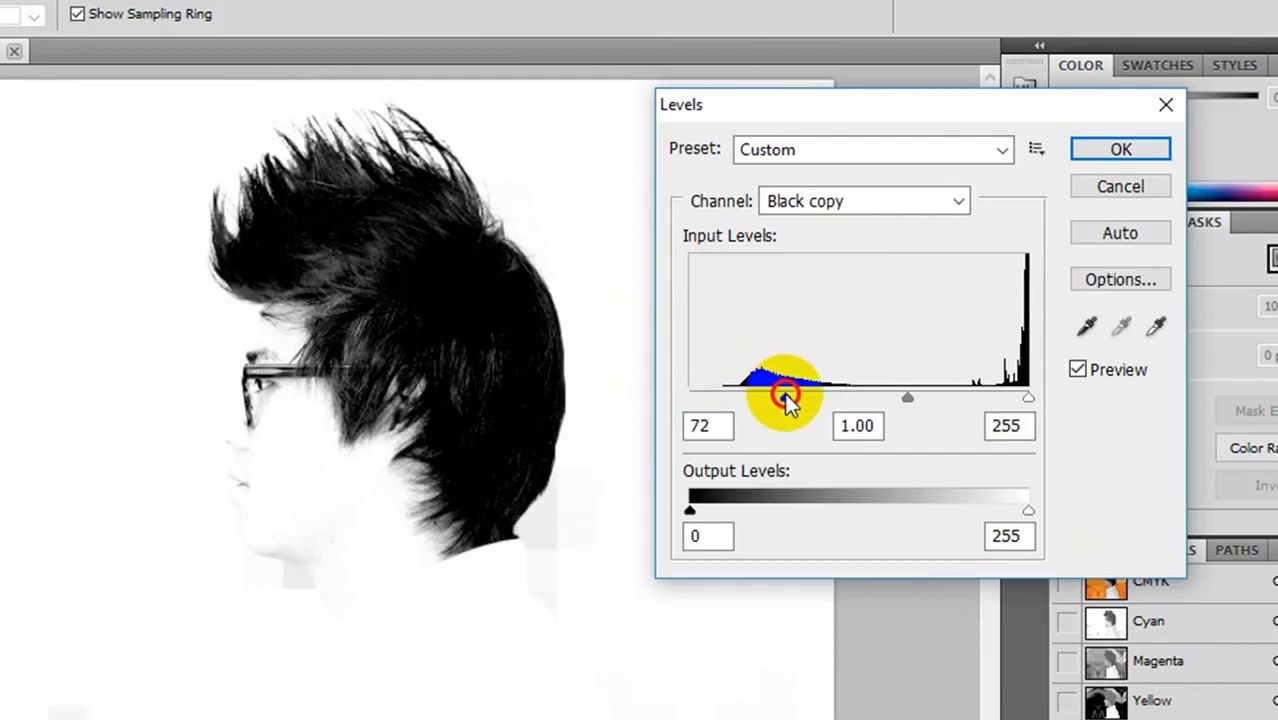
pyautogui.moveTo(786, 393); pyautogui.dragTo(816, 382)
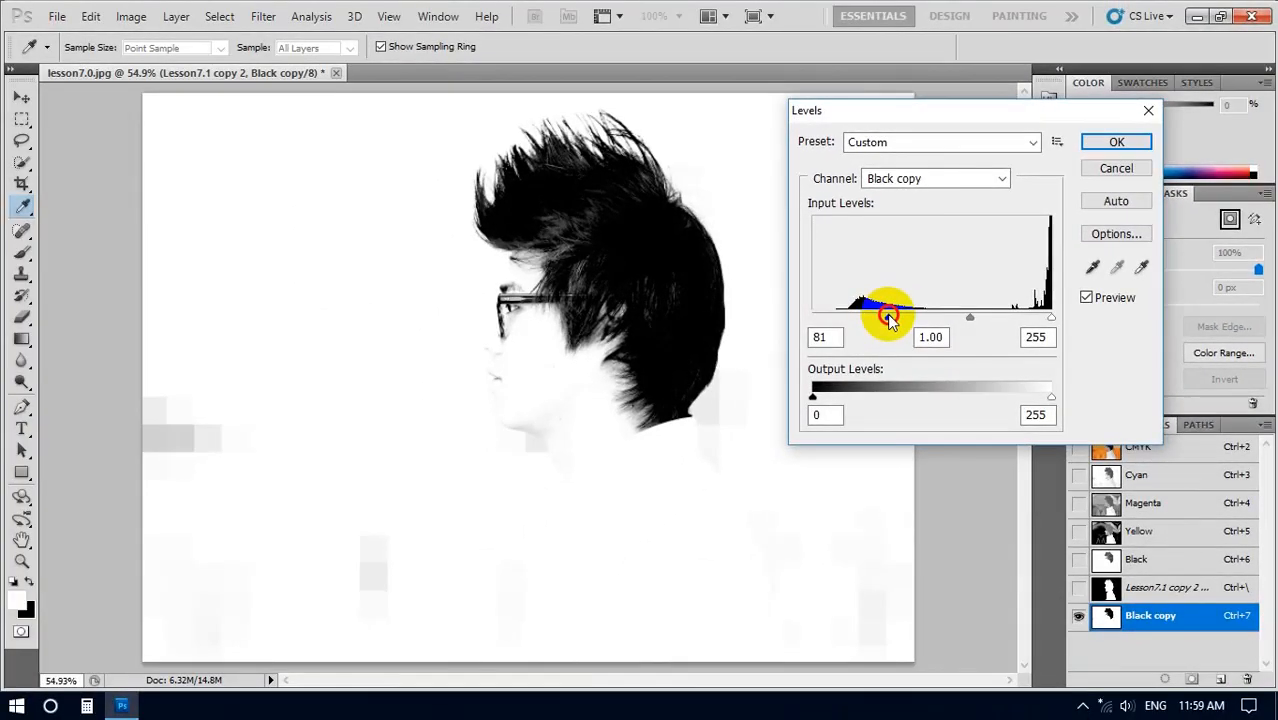
pyautogui.moveTo(889, 318); pyautogui.dragTo(889, 318)
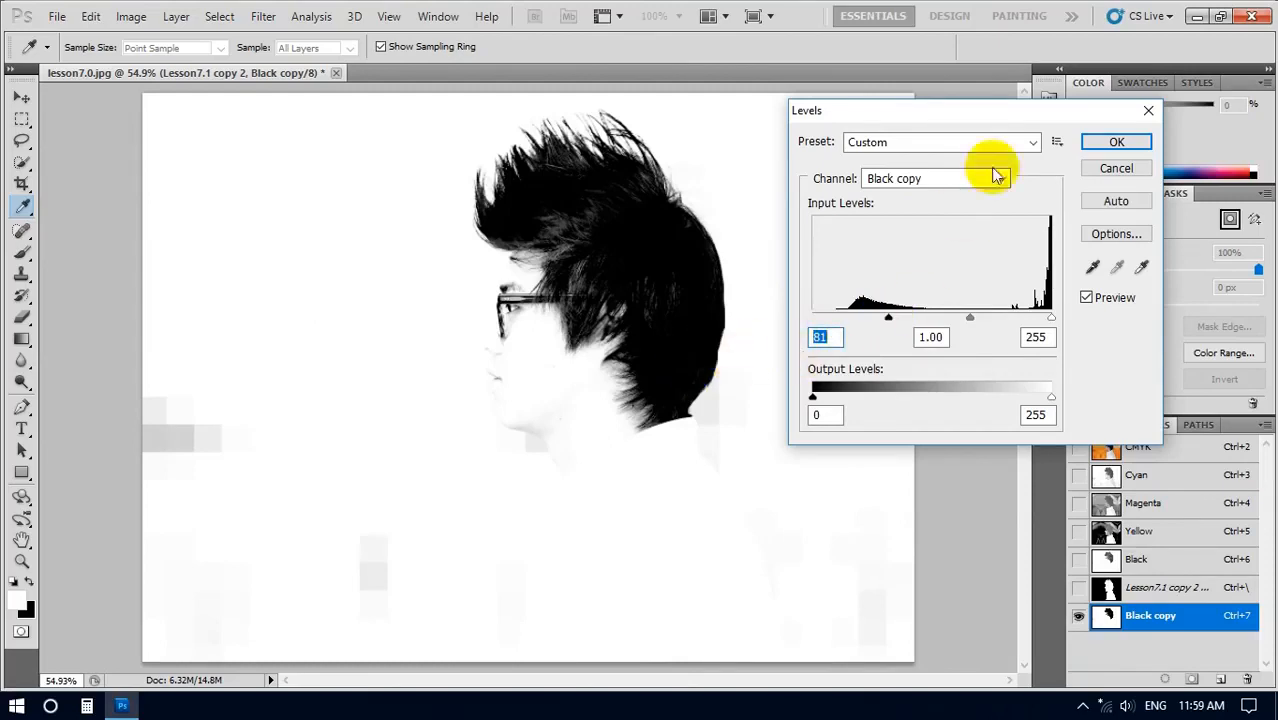
pyautogui.click(1113, 145)
pyautogui.press('h')
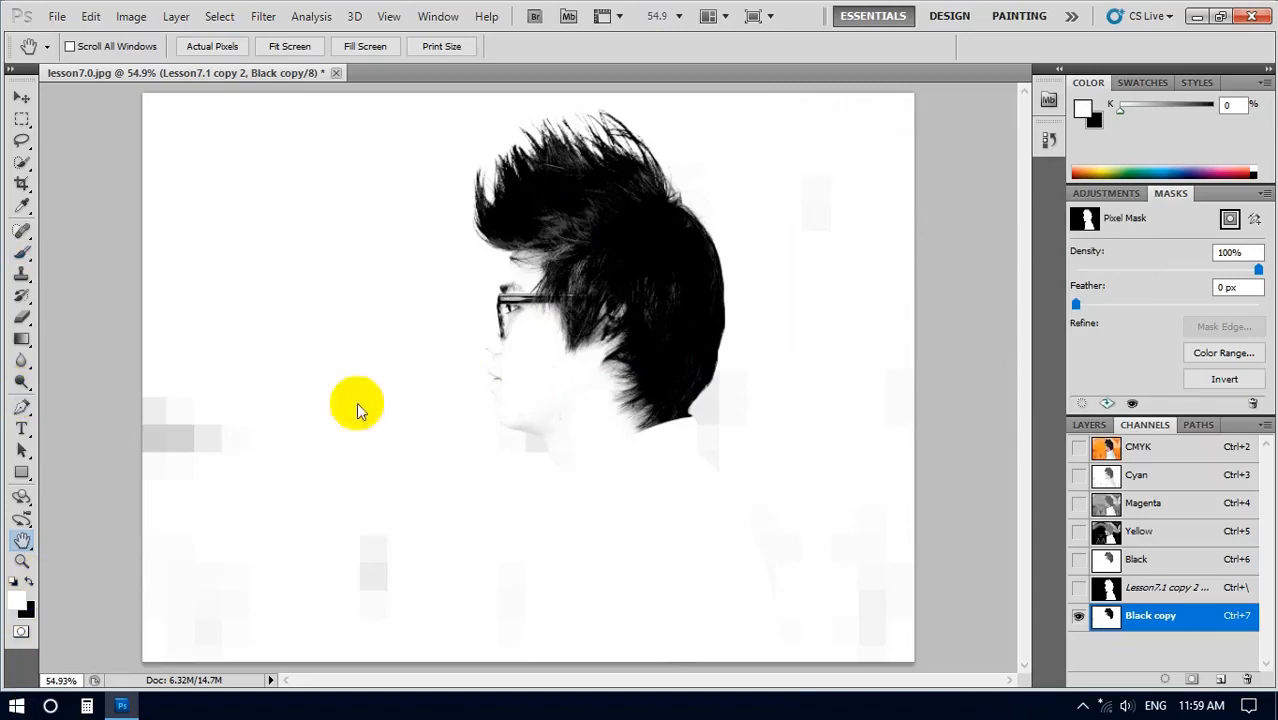
# Paint out the face and glasses in the Black copy channel with a soft white 96 px brush, keeping the hair
pyautogui.click(31, 580)
pyautogui.click(31, 580)
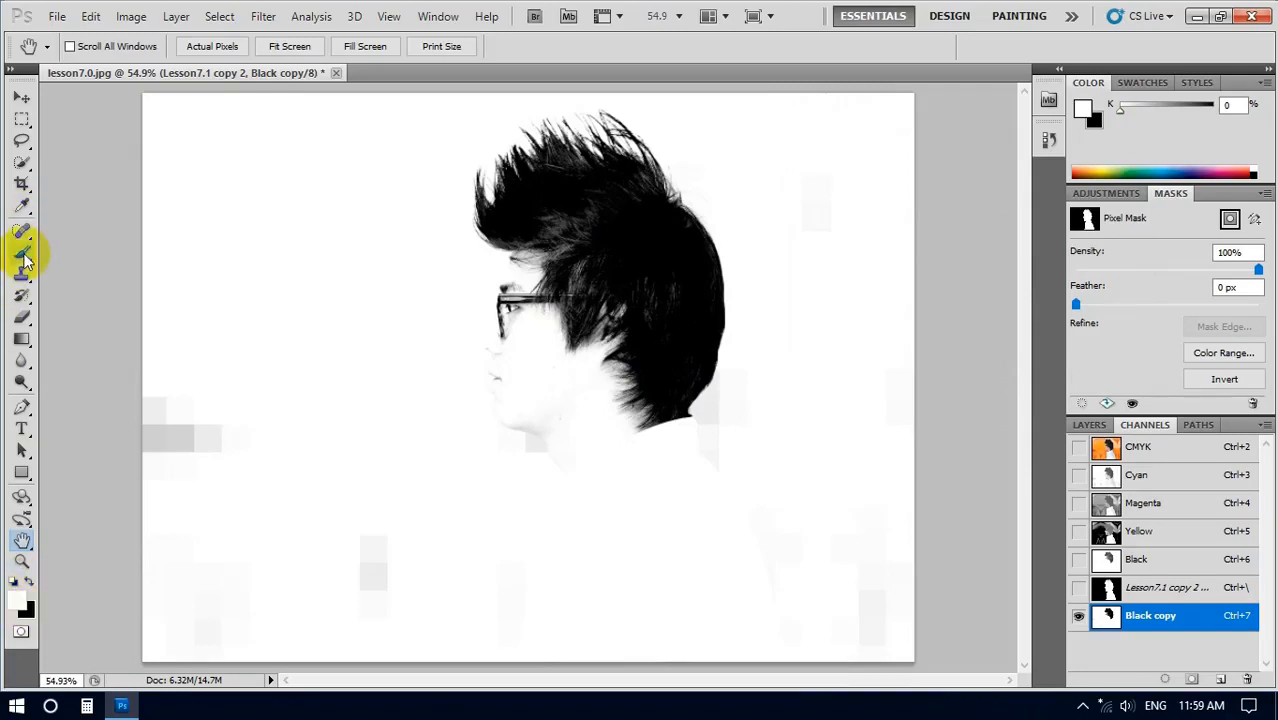
pyautogui.moveTo(24, 256); pyautogui.dragTo(105, 251)
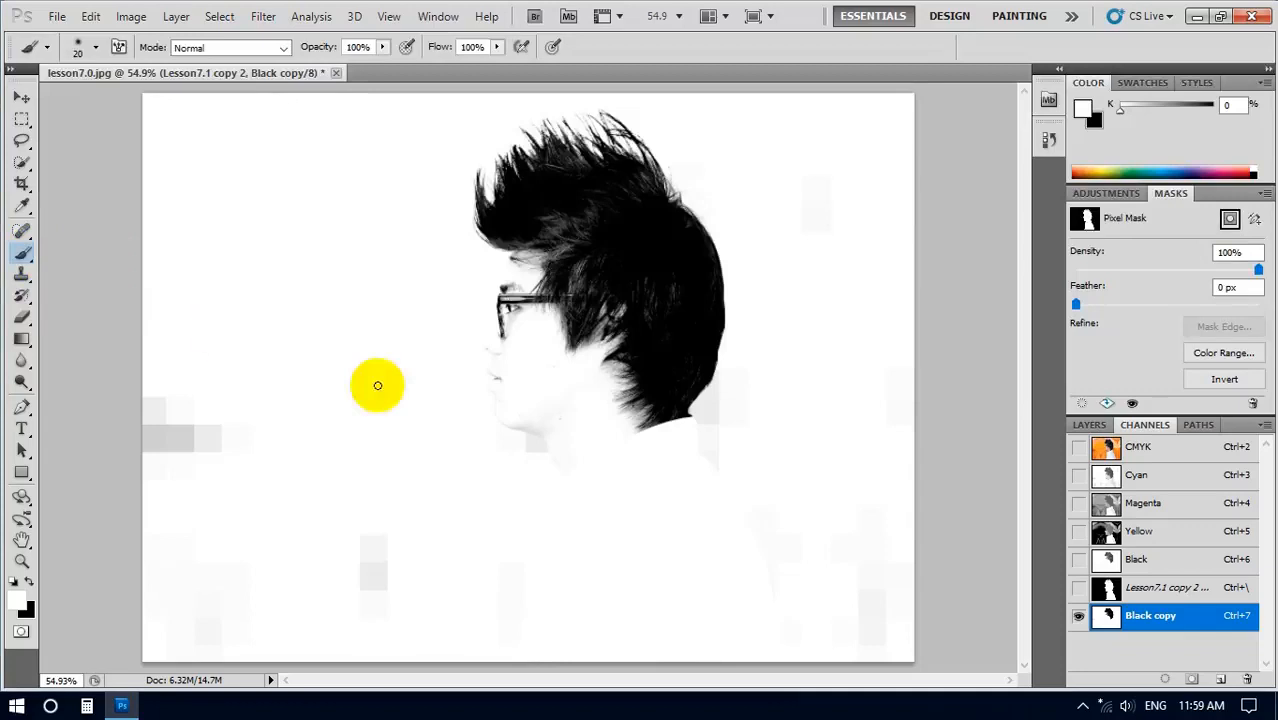
pyautogui.click(96, 50)
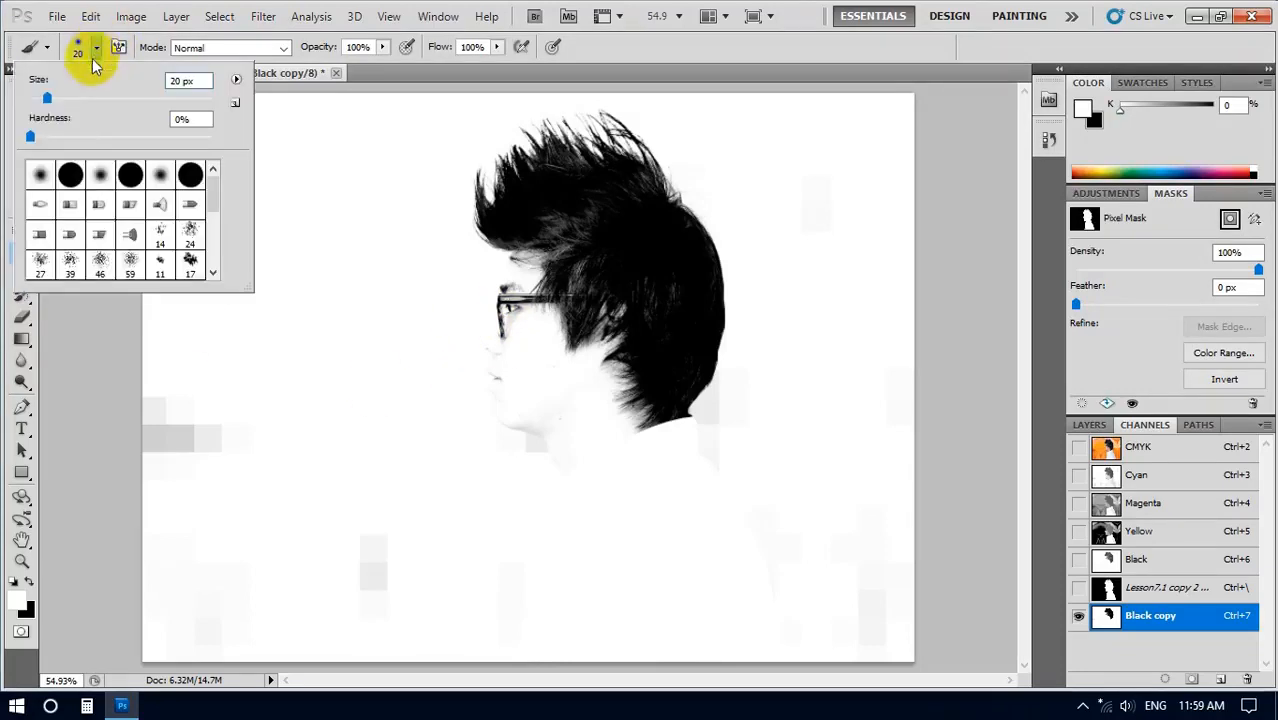
pyautogui.moveTo(48, 96); pyautogui.dragTo(116, 97)
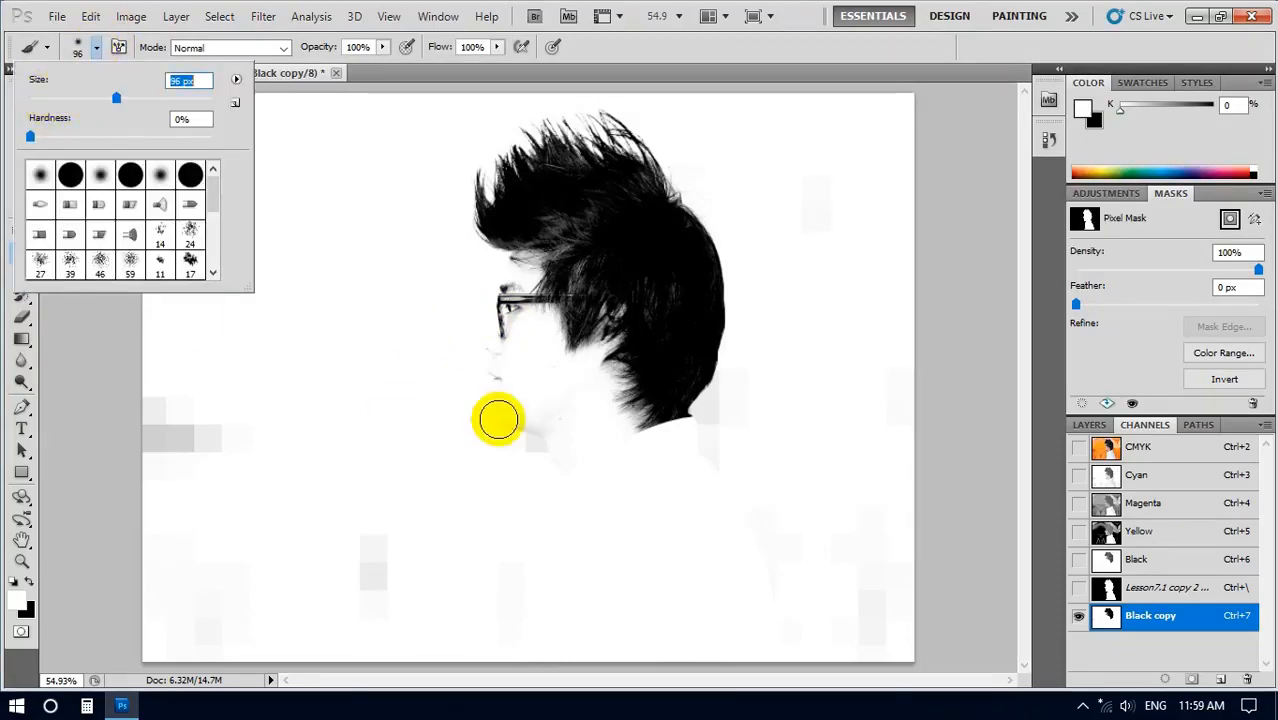
pyautogui.click(437, 308)
pyautogui.moveTo(456, 288)
pyautogui.mouseDown()
pyautogui.moveTo(482, 322)
pyautogui.moveTo(491, 305)
pyautogui.moveTo(520, 317)
pyautogui.moveTo(500, 304)
pyautogui.moveTo(502, 360)
pyautogui.moveTo(486, 310)
pyautogui.moveTo(496, 438)
pyautogui.moveTo(470, 396)
pyautogui.moveTo(546, 471)
pyautogui.moveTo(513, 427)
pyautogui.moveTo(499, 369)
pyautogui.moveTo(498, 304)
pyautogui.moveTo(502, 292)
pyautogui.moveTo(516, 299)
pyautogui.moveTo(515, 312)
pyautogui.moveTo(504, 281)
pyautogui.moveTo(510, 328)
pyautogui.moveTo(493, 305)
pyautogui.moveTo(555, 468)
pyautogui.moveTo(553, 416)
pyautogui.moveTo(520, 407)
pyautogui.moveTo(536, 421)
pyautogui.moveTo(511, 358)
pyautogui.moveTo(497, 428)
pyautogui.moveTo(456, 318)
pyautogui.moveTo(366, 442)
pyautogui.moveTo(347, 335)
pyautogui.moveTo(397, 422)
pyautogui.moveTo(405, 398)
pyautogui.moveTo(382, 439)
pyautogui.mouseUp()
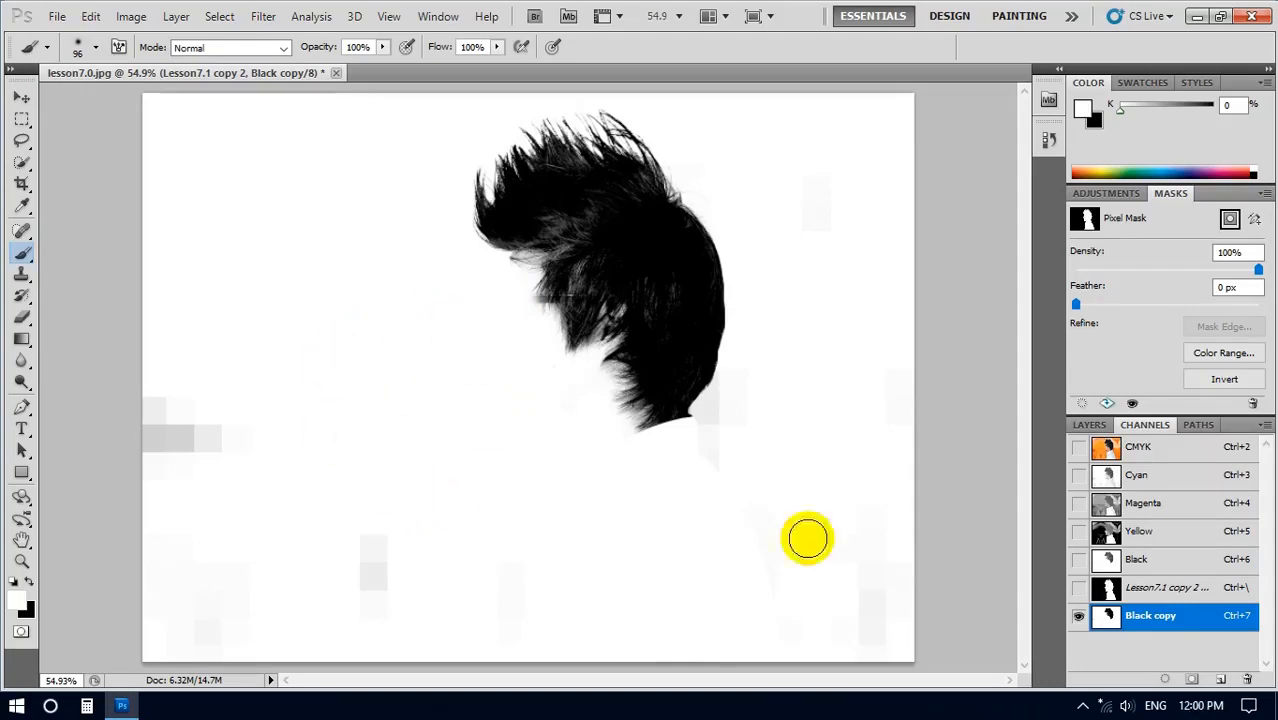
pyautogui.moveTo(692, 282)
pyautogui.mouseDown()
pyautogui.moveTo(539, 228)
pyautogui.moveTo(646, 390)
pyautogui.moveTo(599, 234)
pyautogui.moveTo(654, 284)
pyautogui.moveTo(542, 208)
pyautogui.mouseUp()
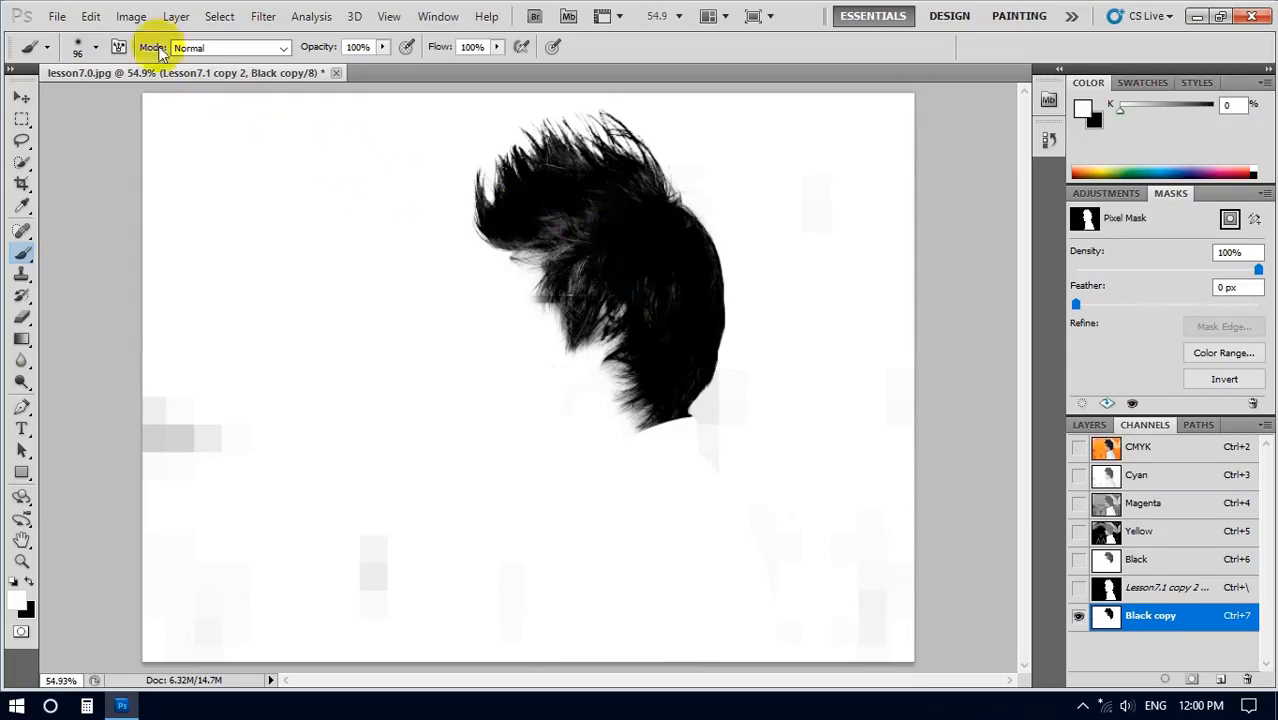
# Invert the Black copy channel and load it as a selection of the hair
pyautogui.click(130, 17)
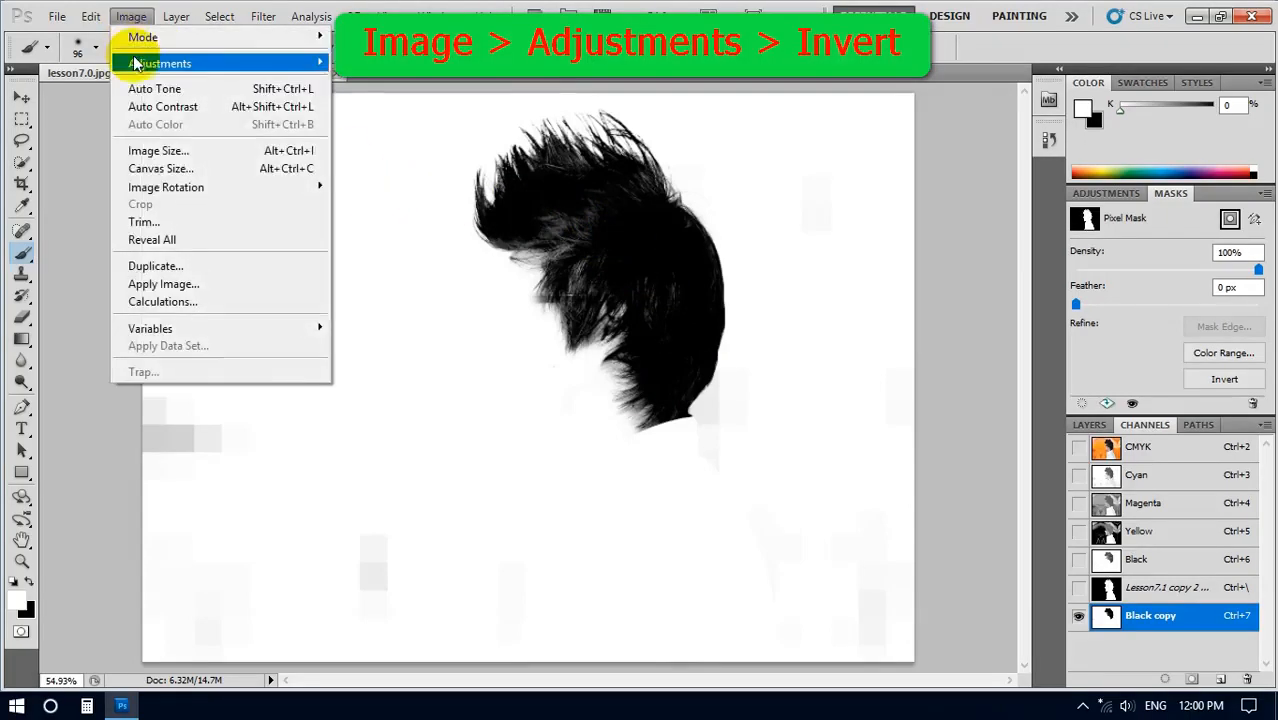
pyautogui.moveTo(130, 63)
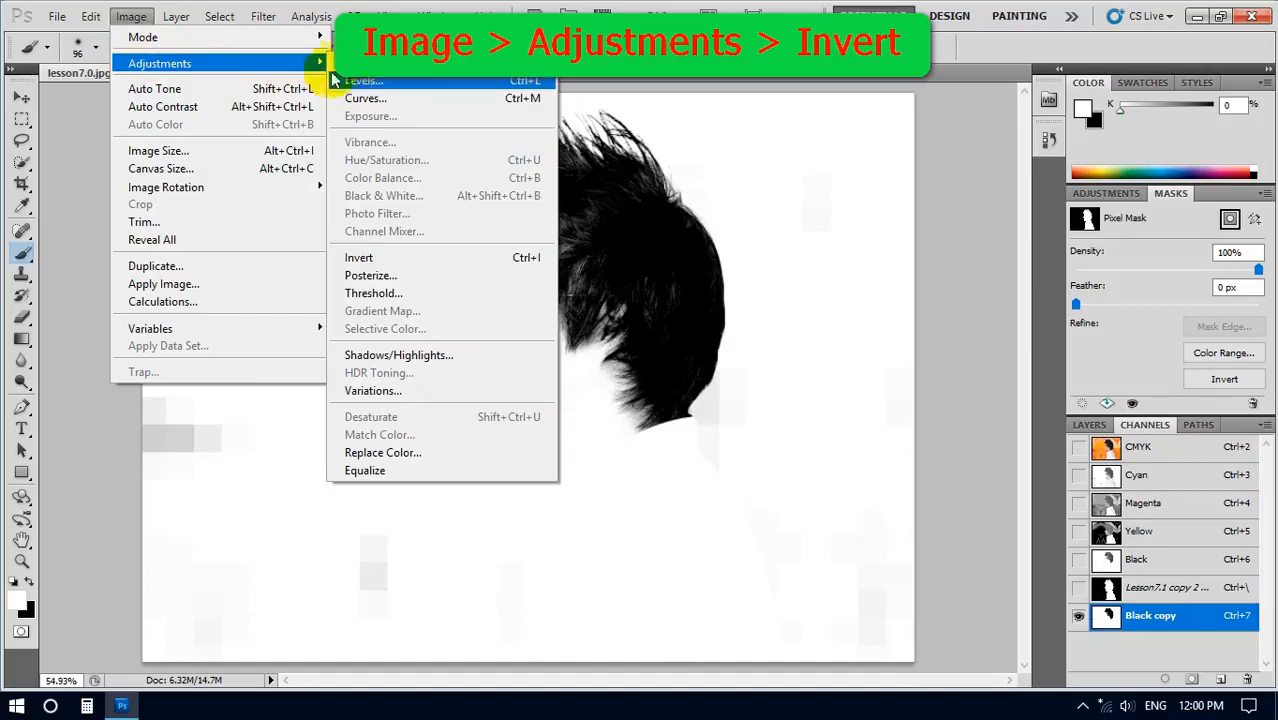
pyautogui.click(359, 258)
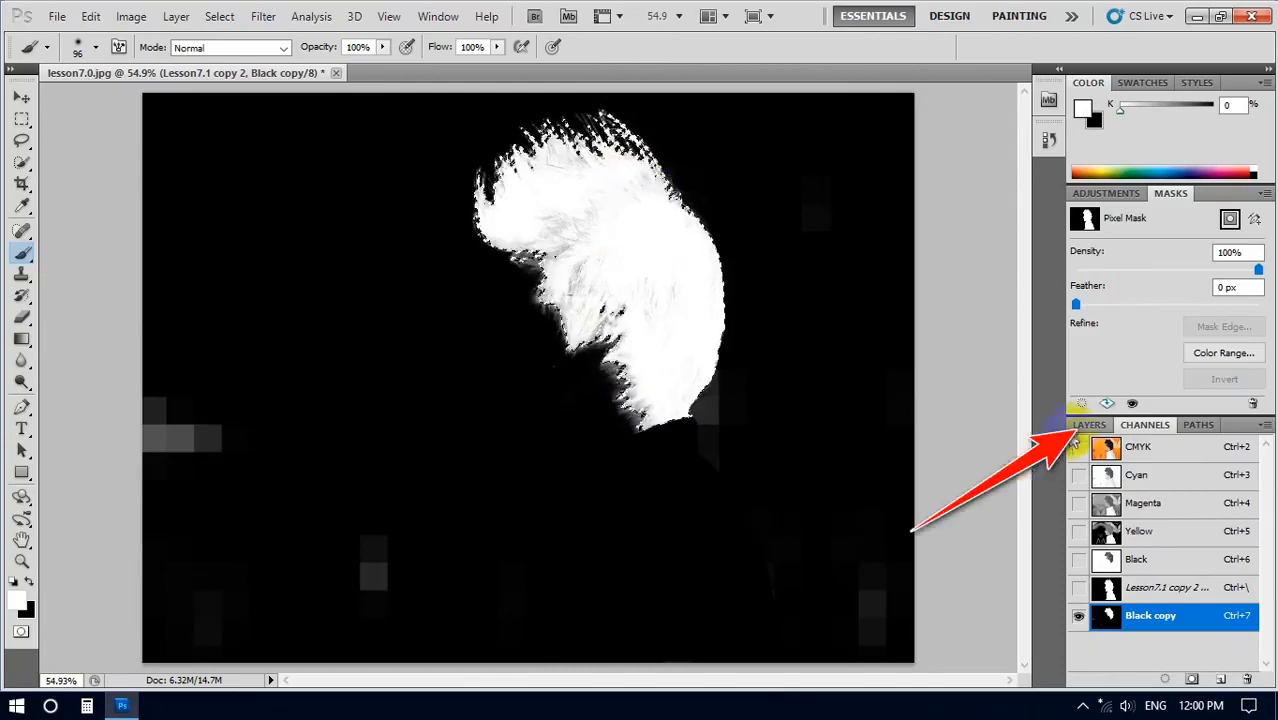
# Start a Hue/Saturation adjustment on the selected hair of Lesson7.1 copy 2 with Hue +44, Saturation -39 and Lightness -77
pyautogui.click(1085, 428)
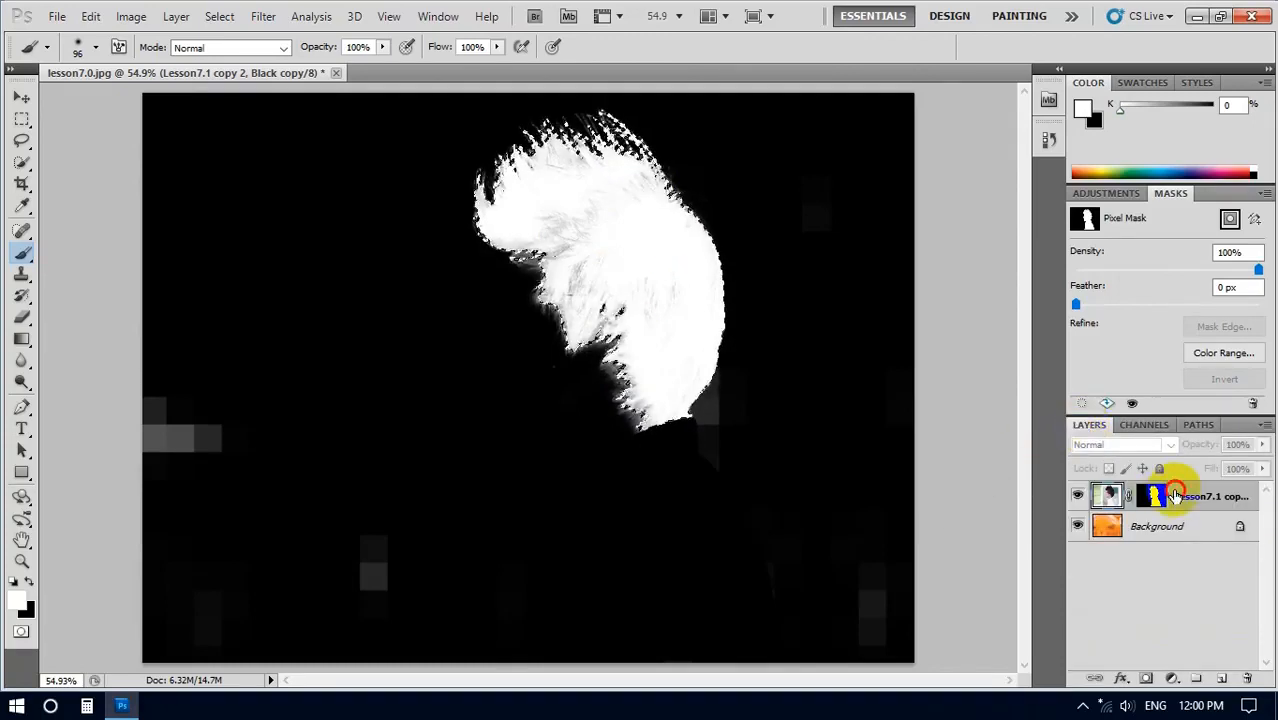
pyautogui.click(1176, 494)
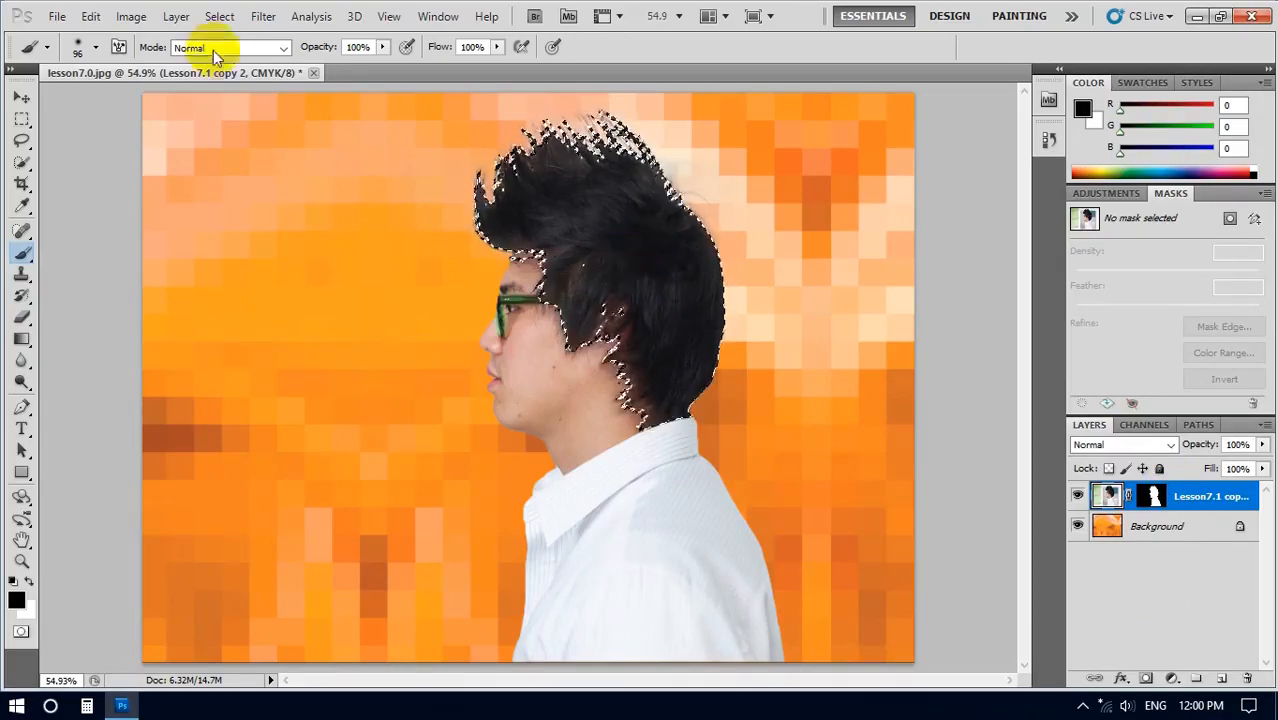
pyautogui.click(145, 21)
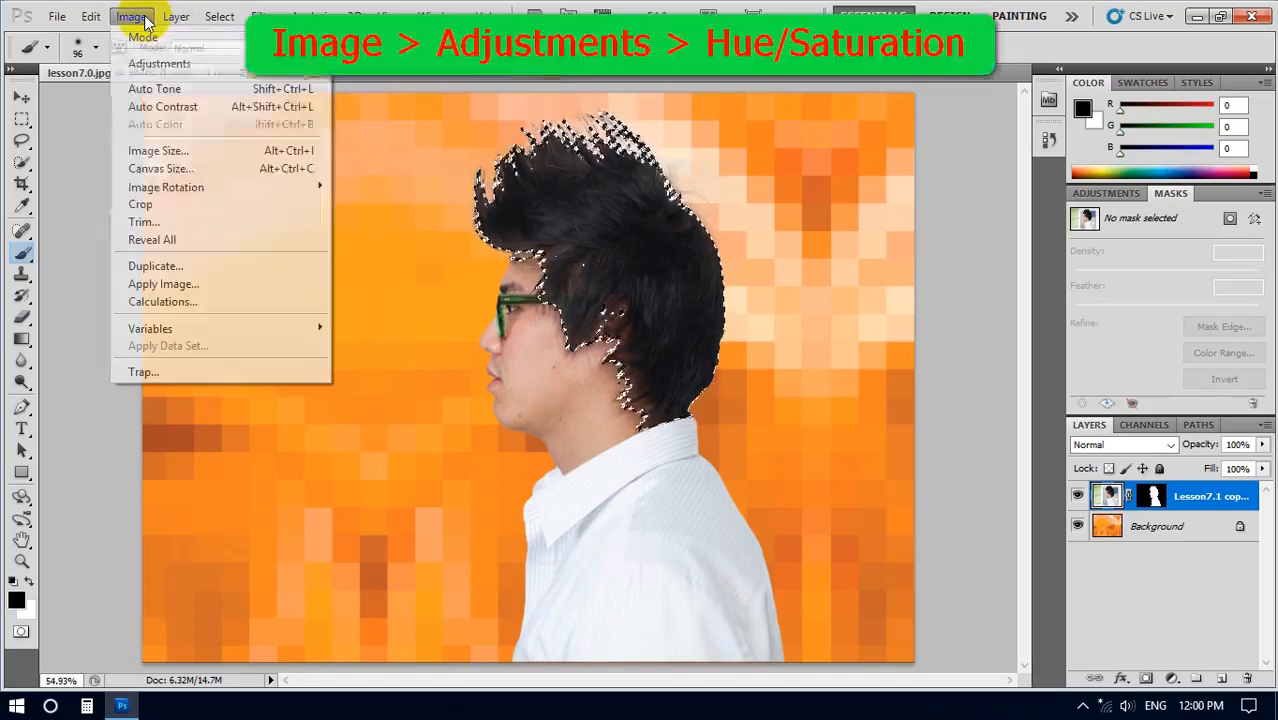
pyautogui.moveTo(166, 68)
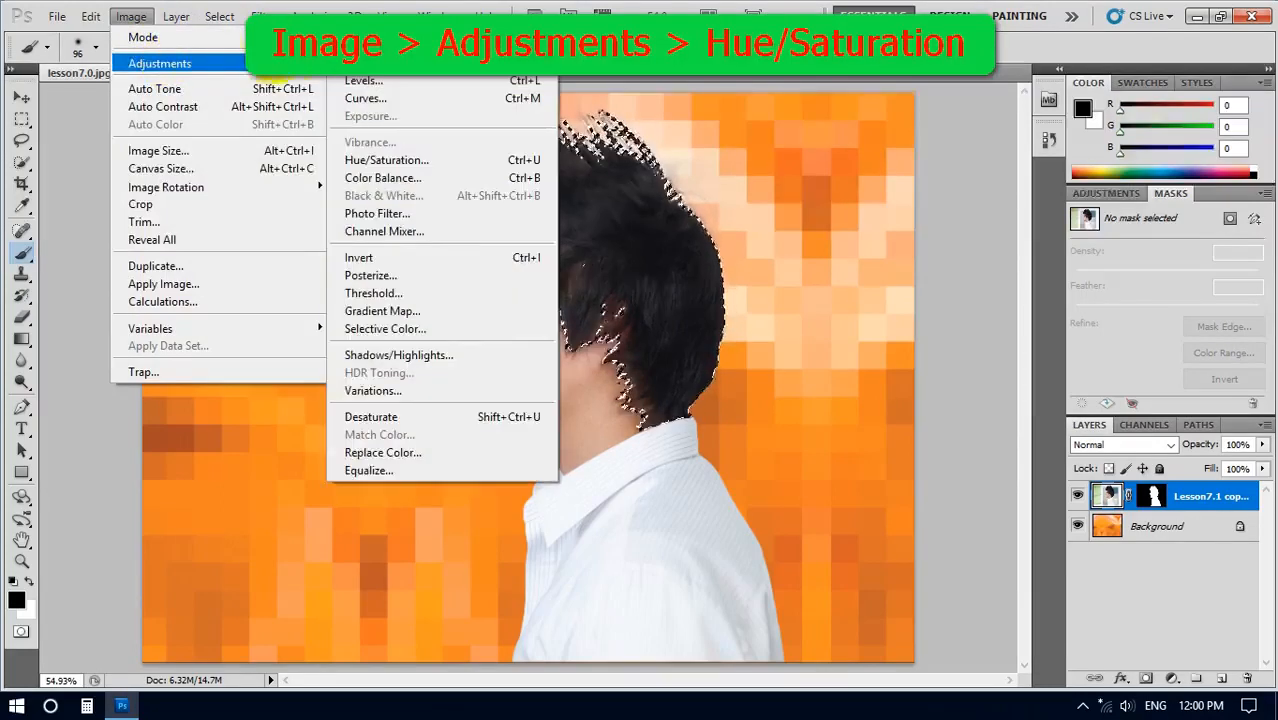
pyautogui.click(378, 162)
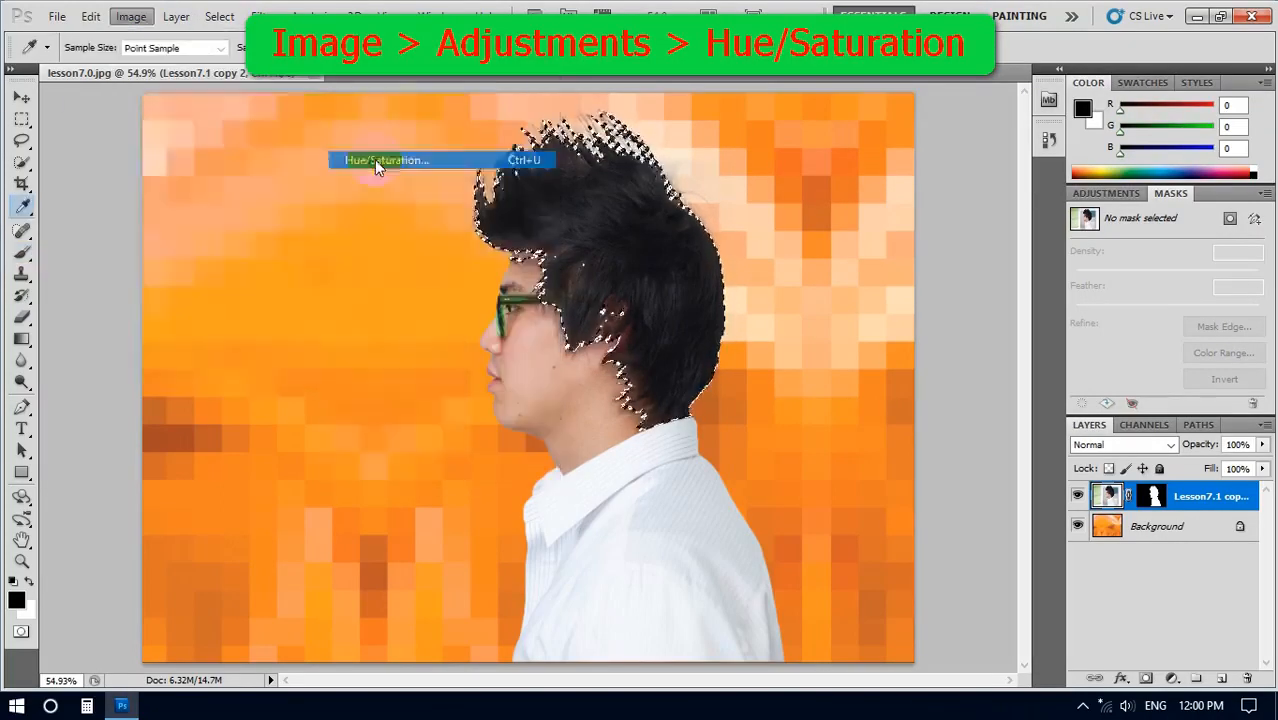
pyautogui.moveTo(280, 125); pyautogui.dragTo(935, 78)
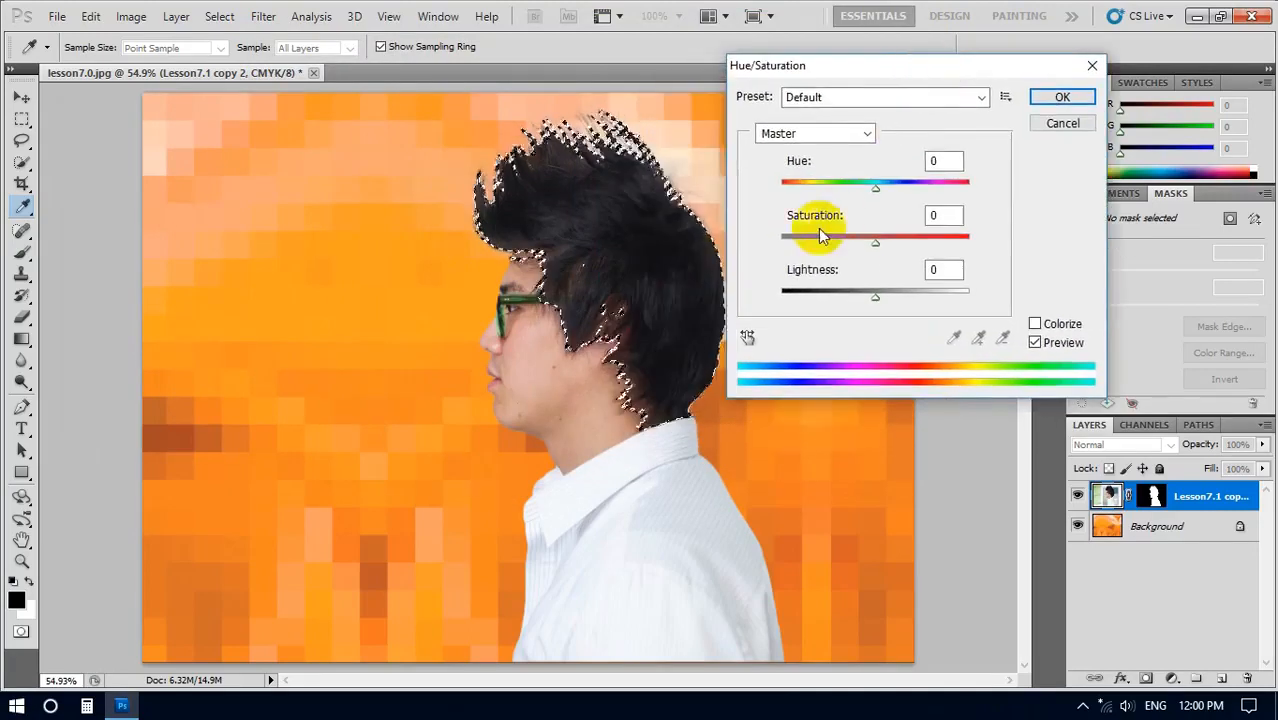
pyautogui.moveTo(876, 194); pyautogui.dragTo(912, 188)
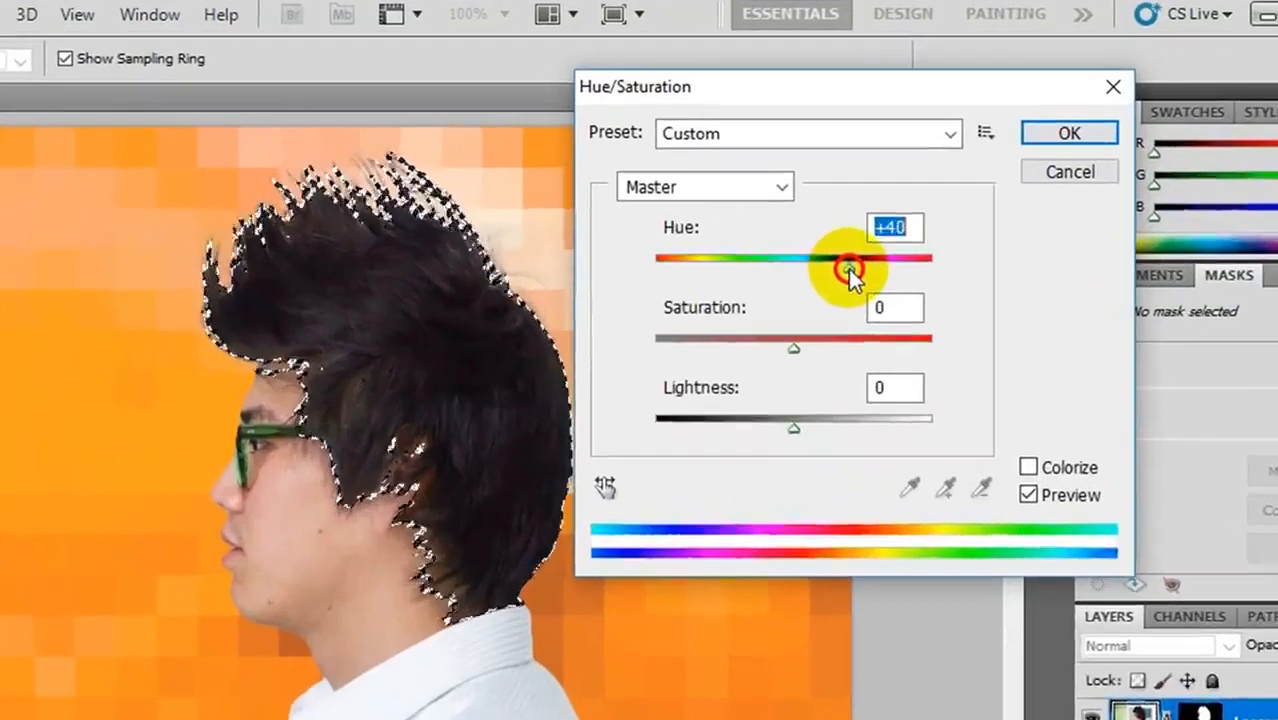
pyautogui.moveTo(848, 269); pyautogui.dragTo(851, 269)
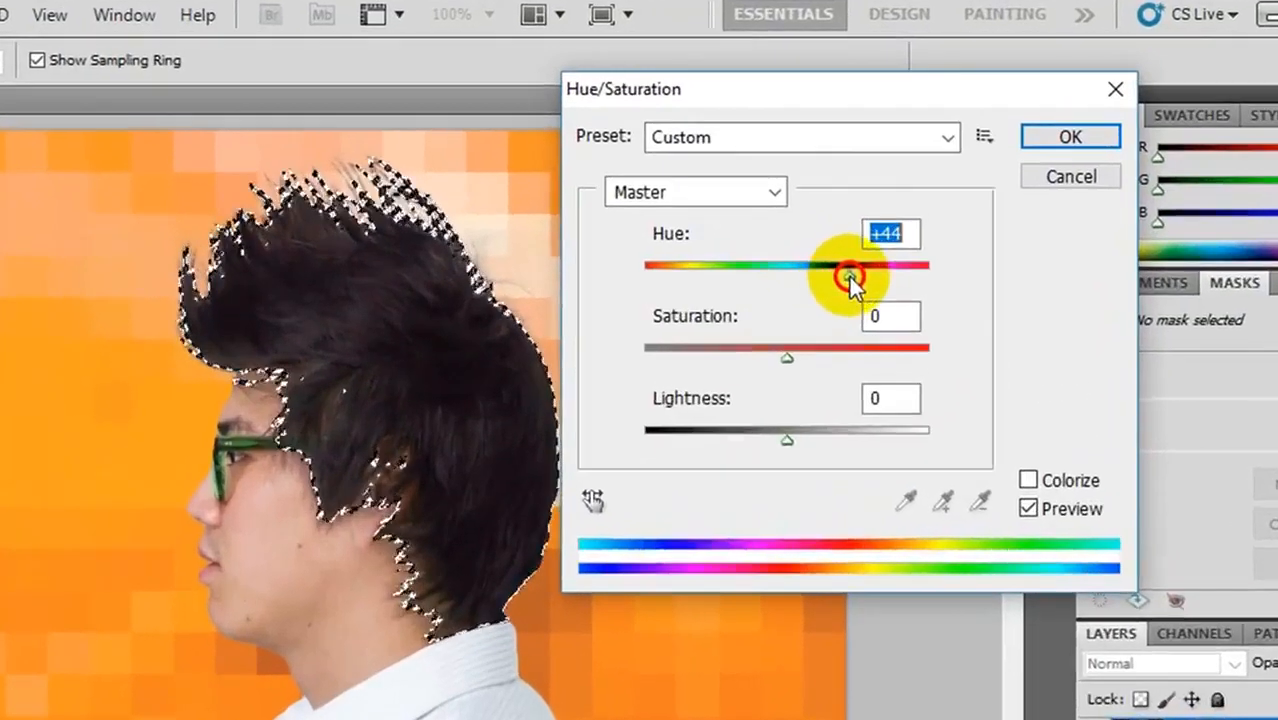
pyautogui.moveTo(790, 340); pyautogui.dragTo(730, 364)
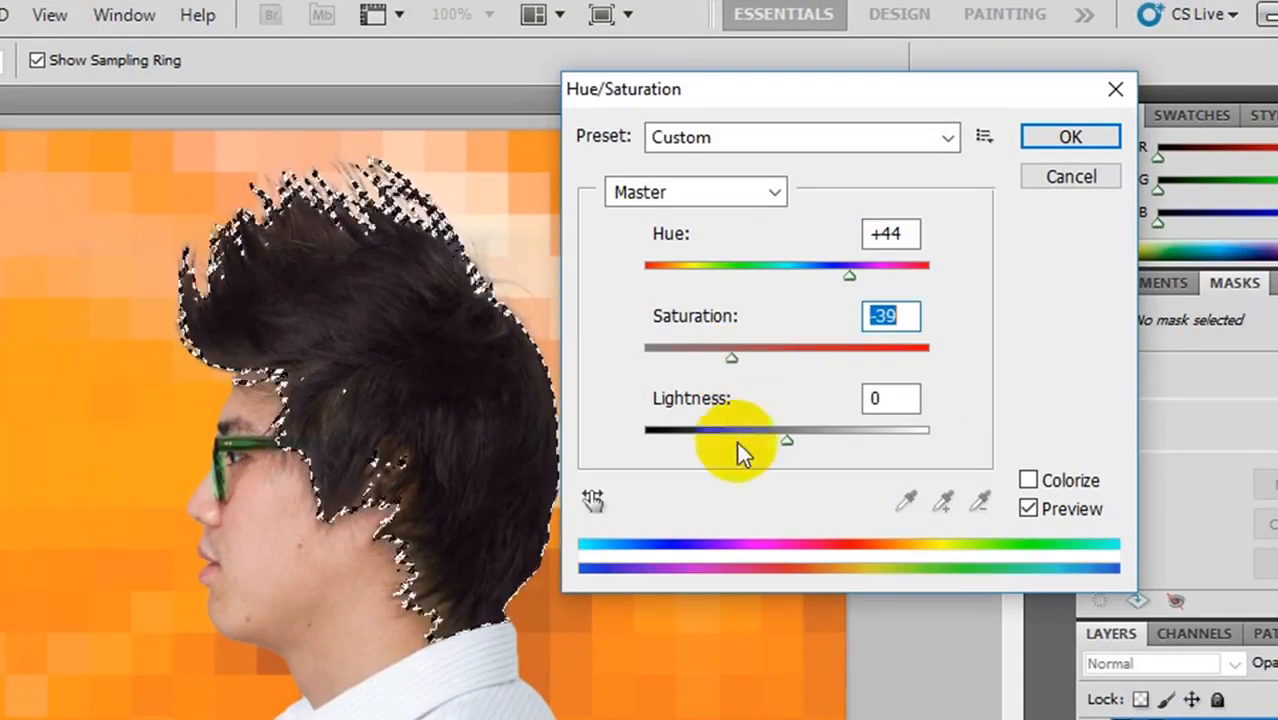
pyautogui.moveTo(786, 440); pyautogui.dragTo(677, 457)
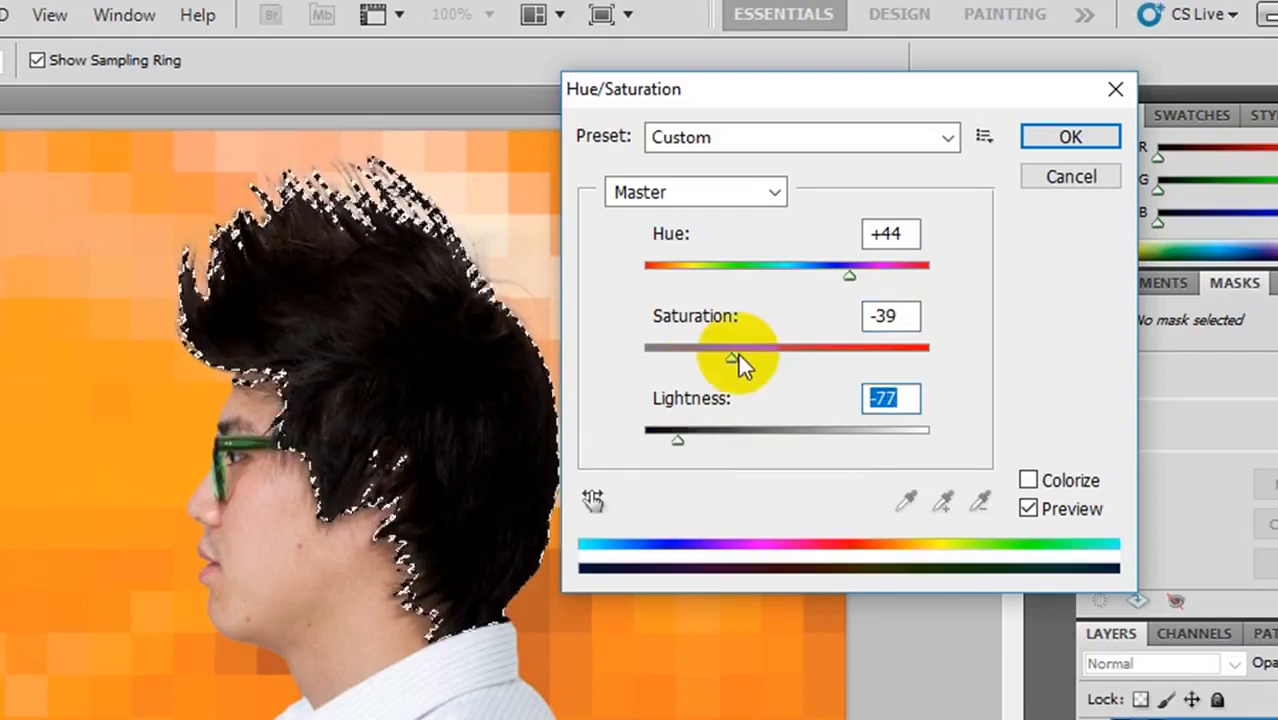
# Refine the hair's Hue/Saturation adjustment to Hue +50, Saturation -59 and Lightness -89, and apply it
pyautogui.moveTo(730, 359); pyautogui.dragTo(703, 366)
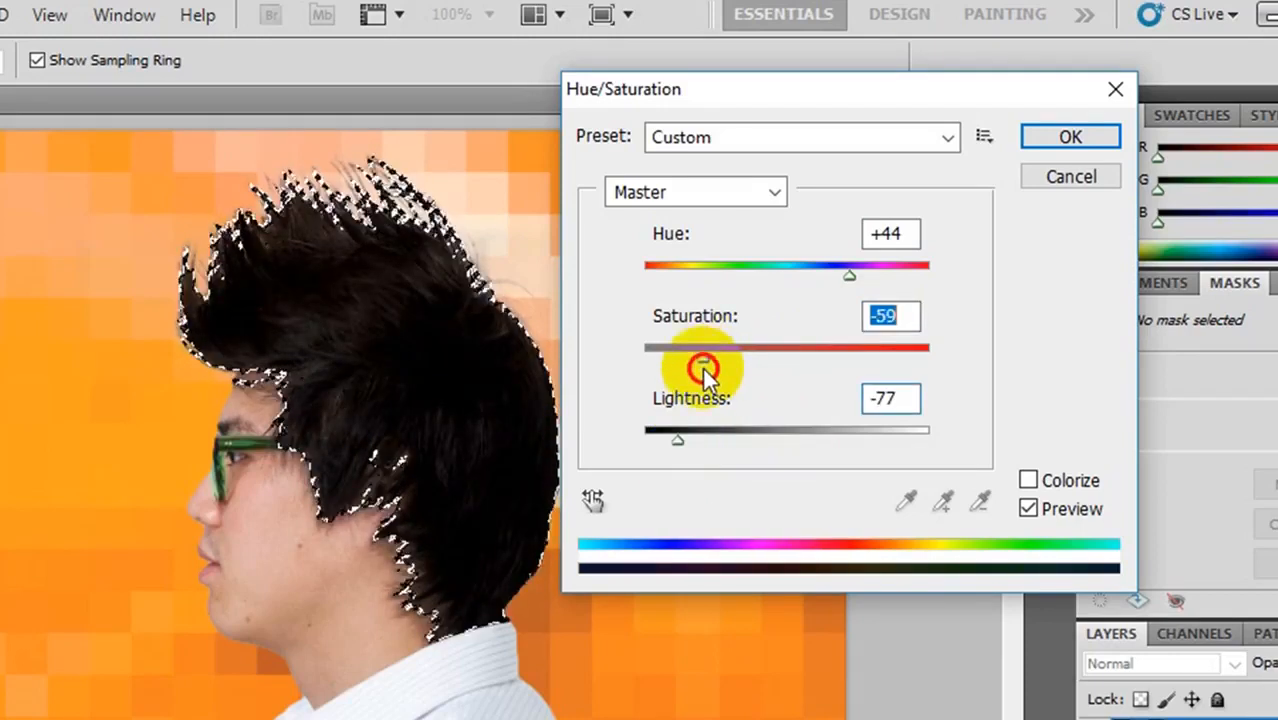
pyautogui.moveTo(682, 443); pyautogui.dragTo(662, 449)
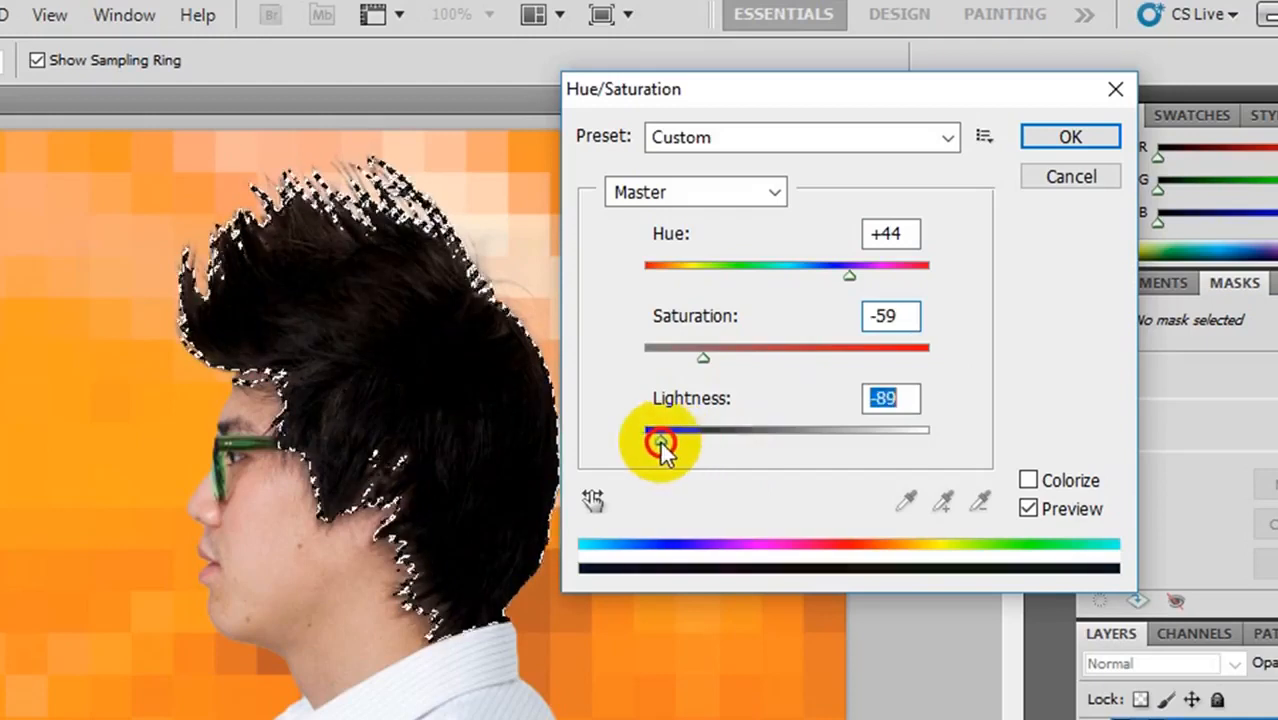
pyautogui.click(846, 275)
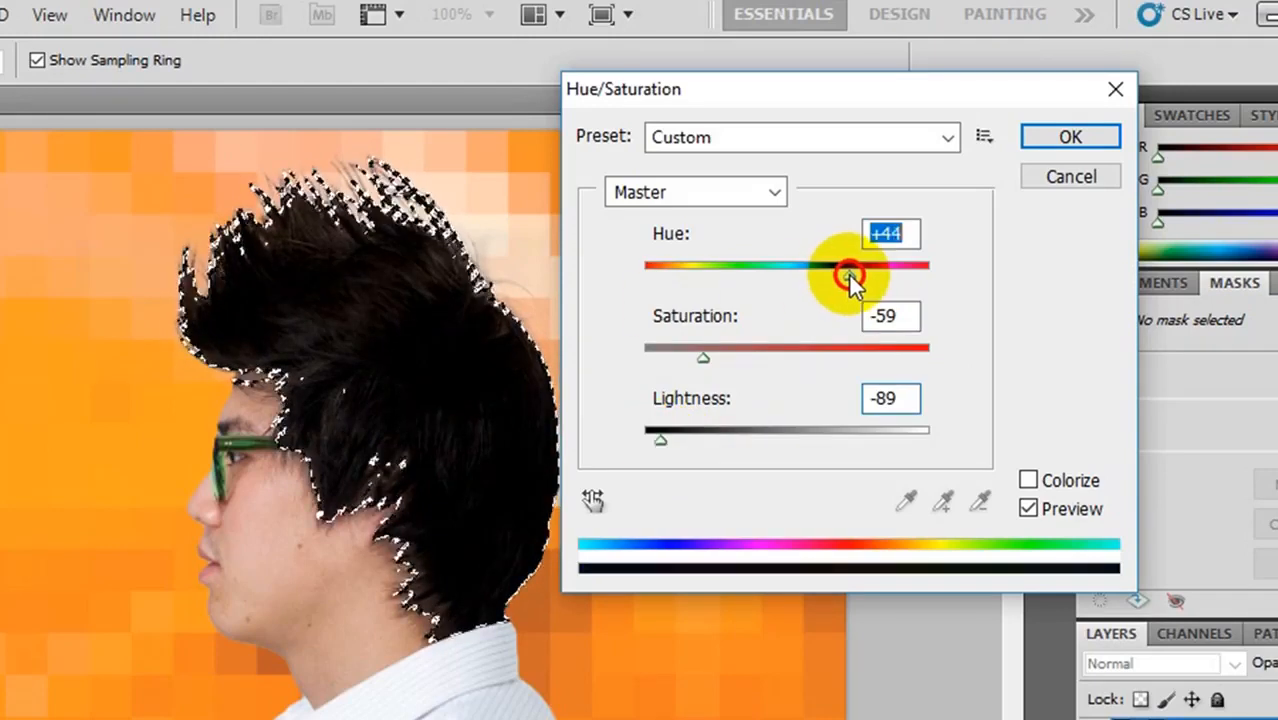
pyautogui.moveTo(848, 273); pyautogui.dragTo(853, 275)
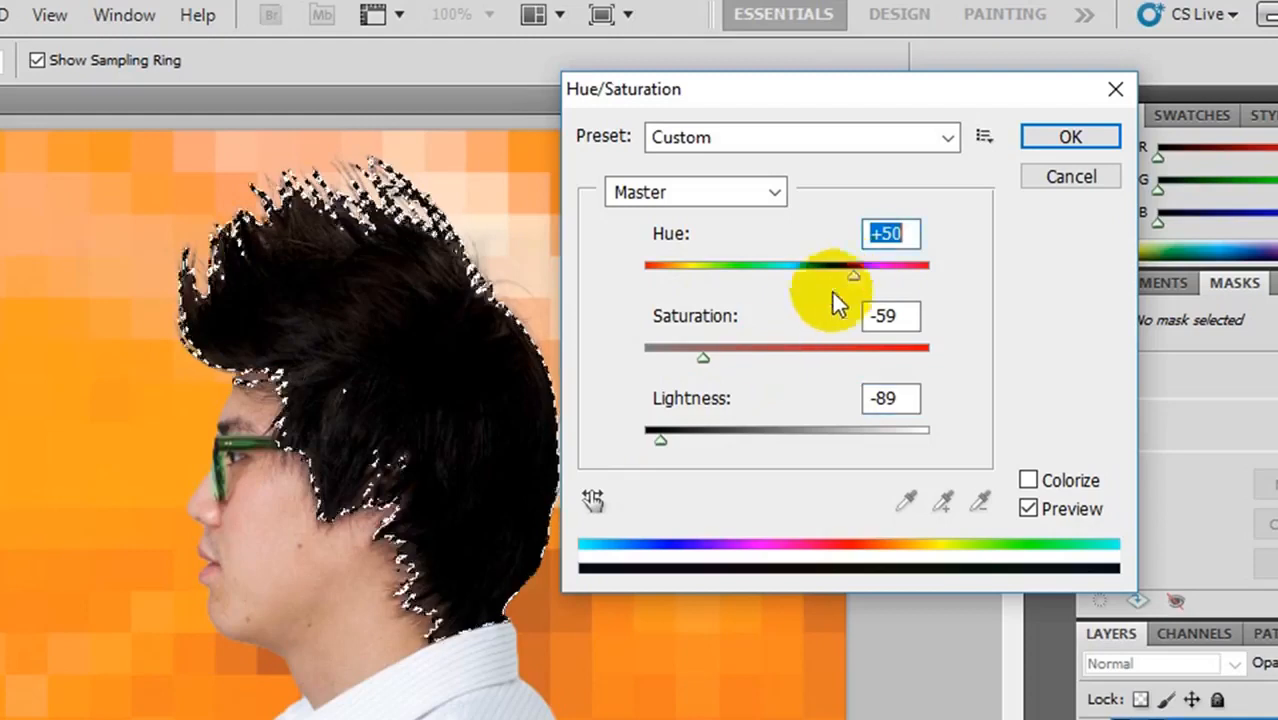
pyautogui.click(1066, 139)
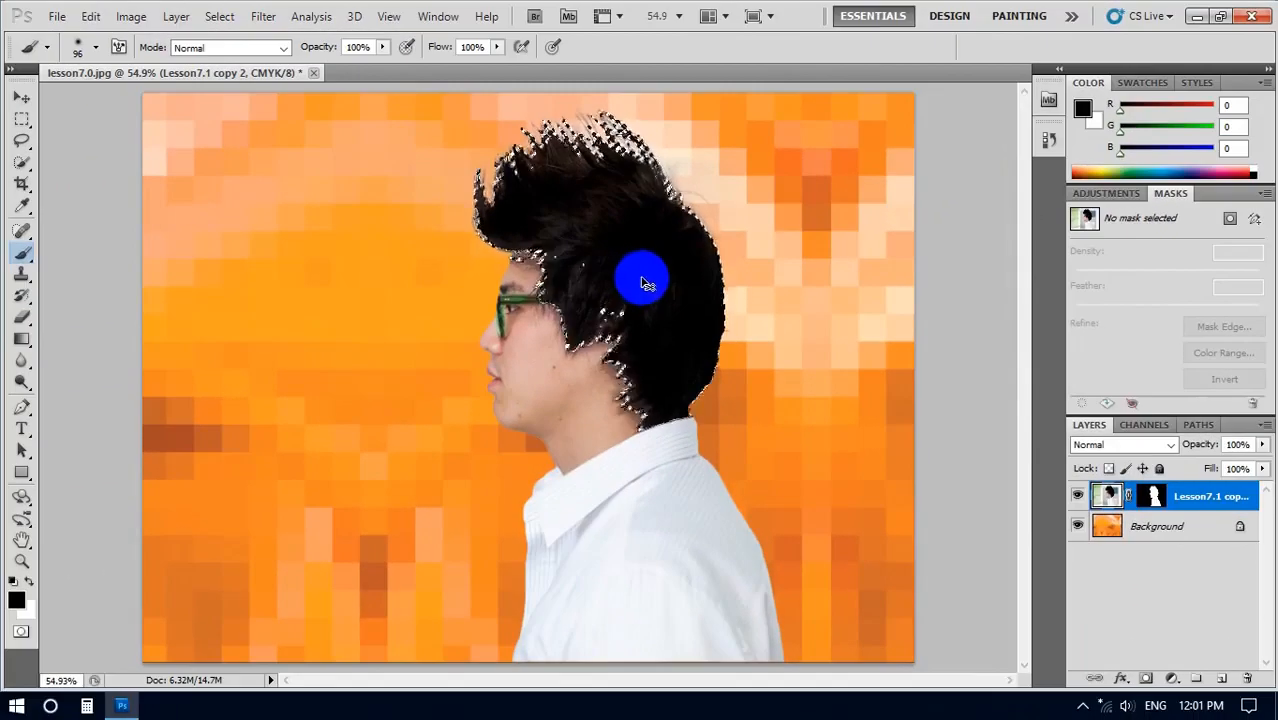
# Deselect the hair
pyautogui.hotkey('ctrl', 'd')
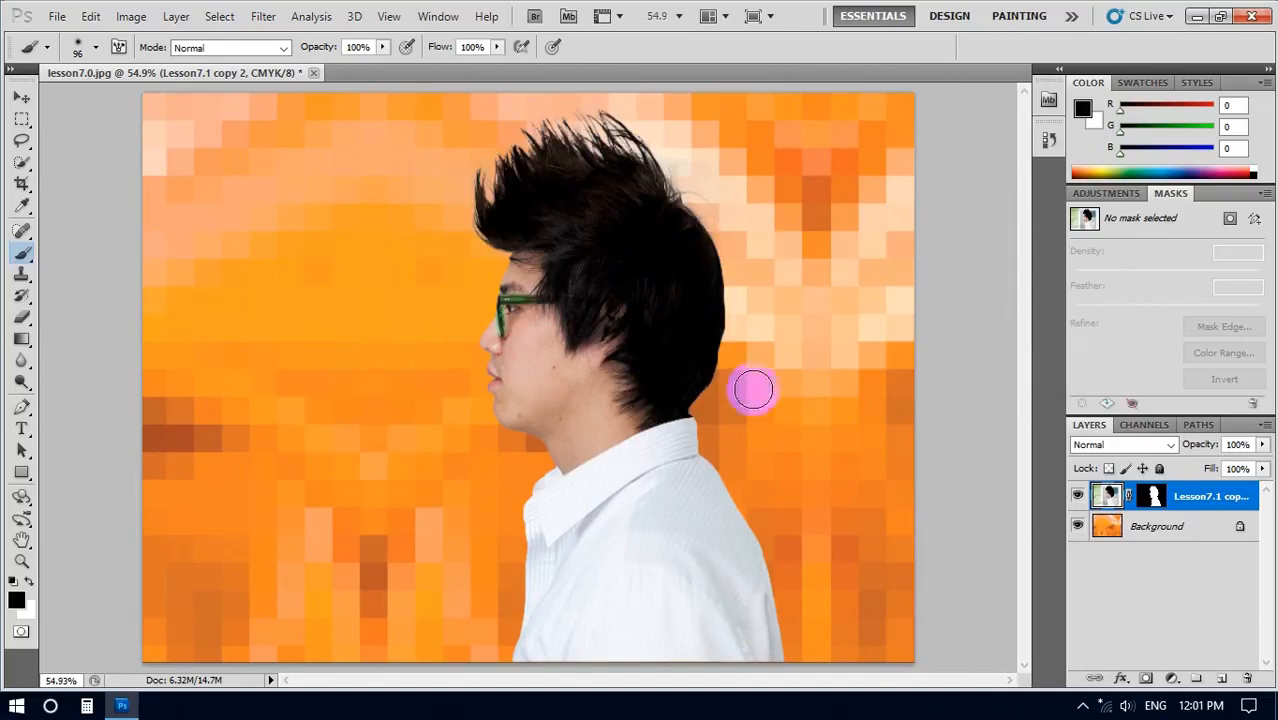
pyautogui.moveTo(680, 415)
pyautogui.mouseDown()
pyautogui.moveTo(633, 288)
pyautogui.moveTo(640, 310)
pyautogui.mouseUp()
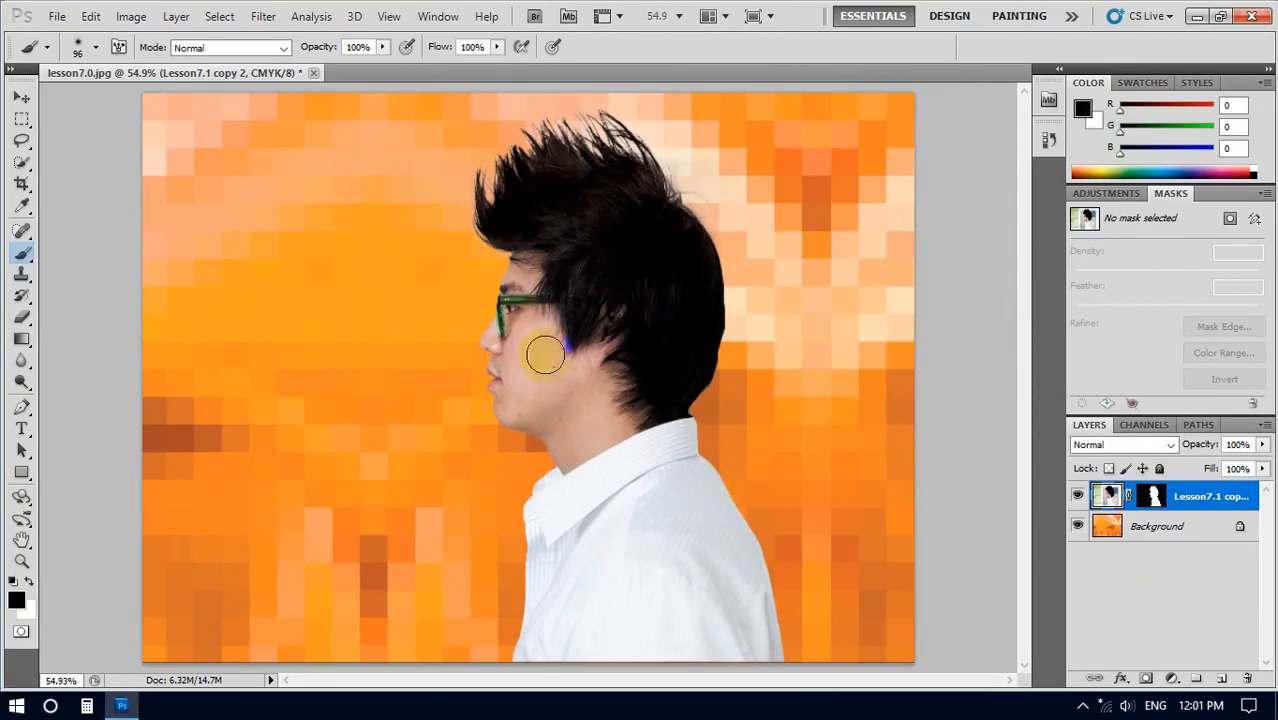
pyautogui.moveTo(553, 354); pyautogui.dragTo(642, 382)
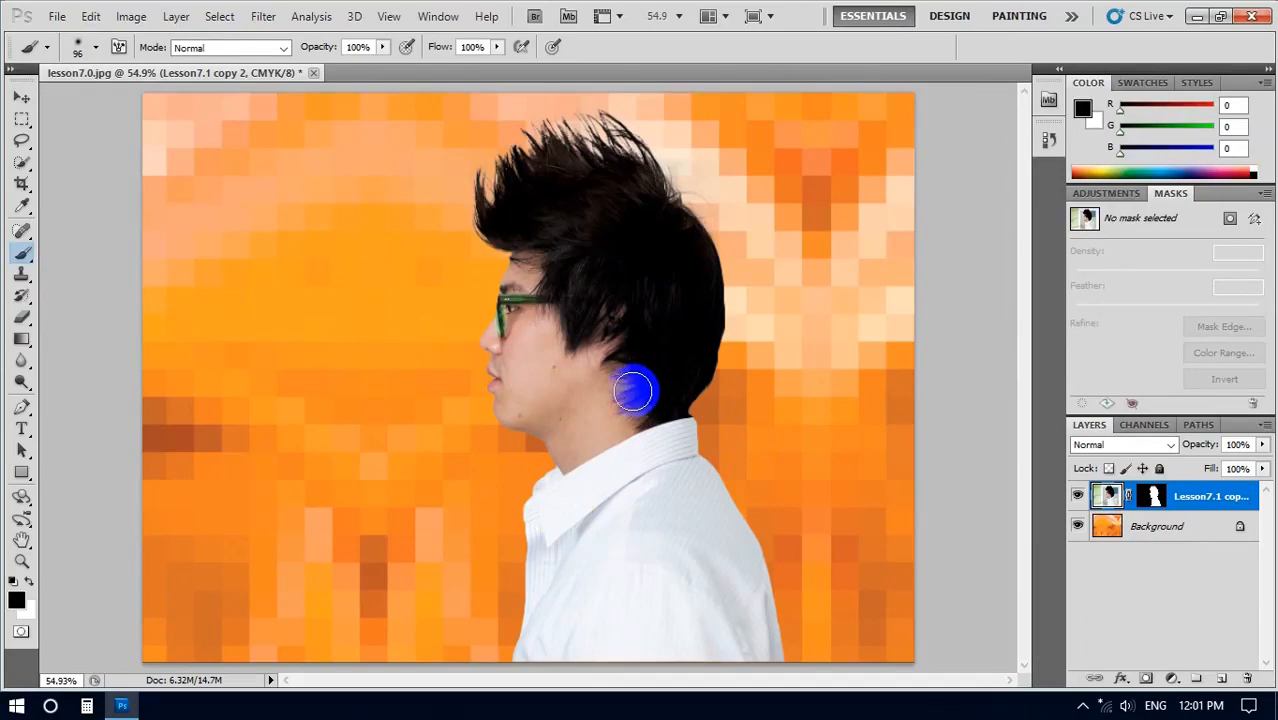
pyautogui.moveTo(632, 390)
pyautogui.mouseDown()
pyautogui.moveTo(707, 428)
pyautogui.moveTo(676, 408)
pyautogui.mouseUp()
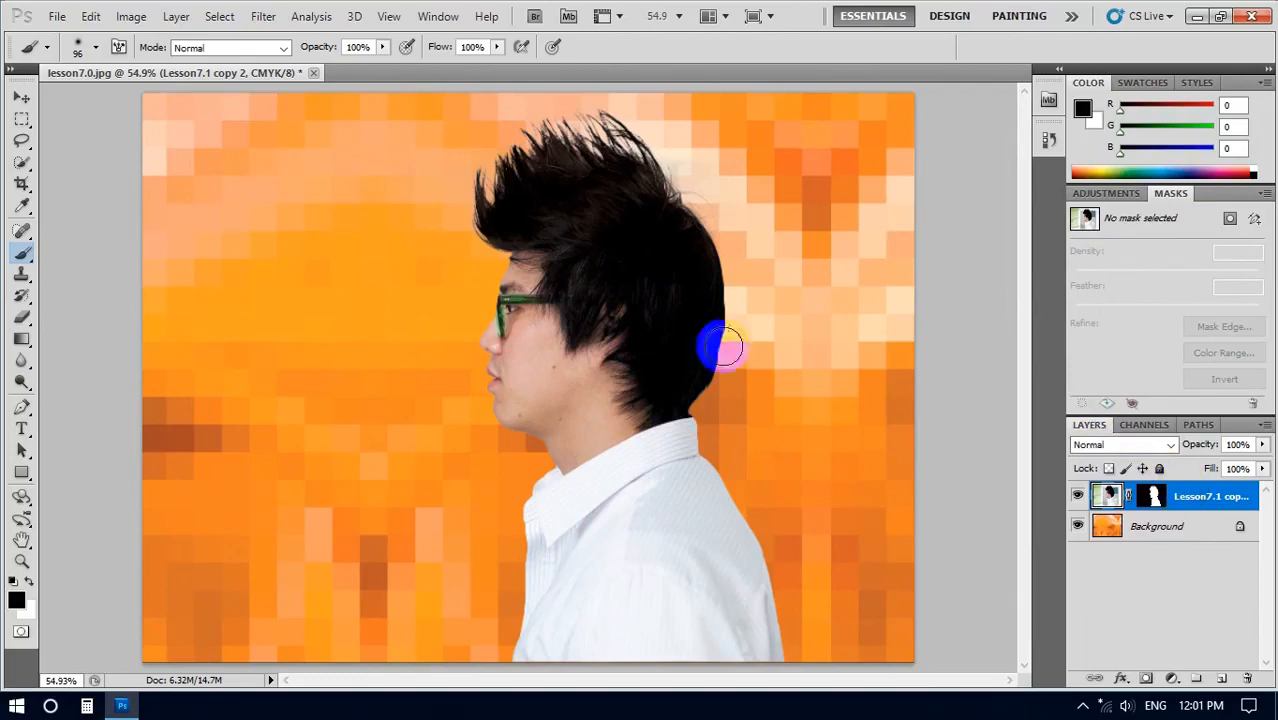
# Start Puppet Warp on the man's layer and place five pins along the shirt's front edge, from the hem up to the collar
pyautogui.click(92, 17)
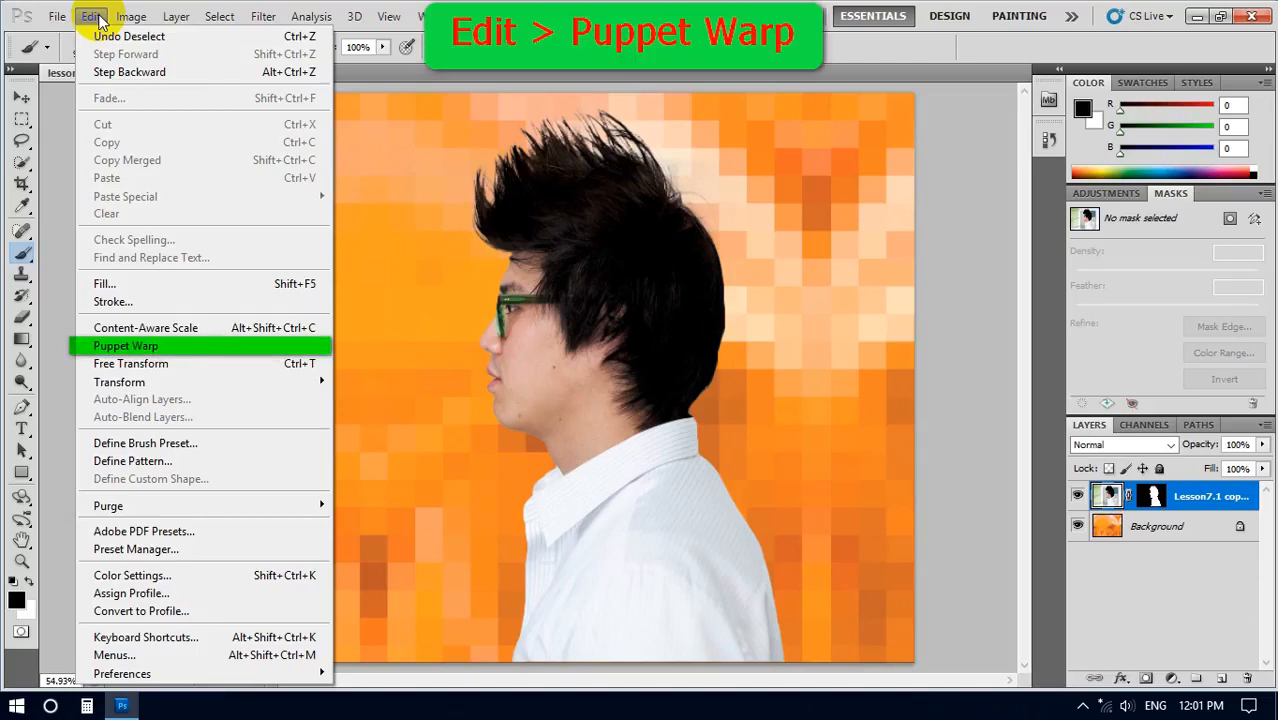
pyautogui.click(130, 346)
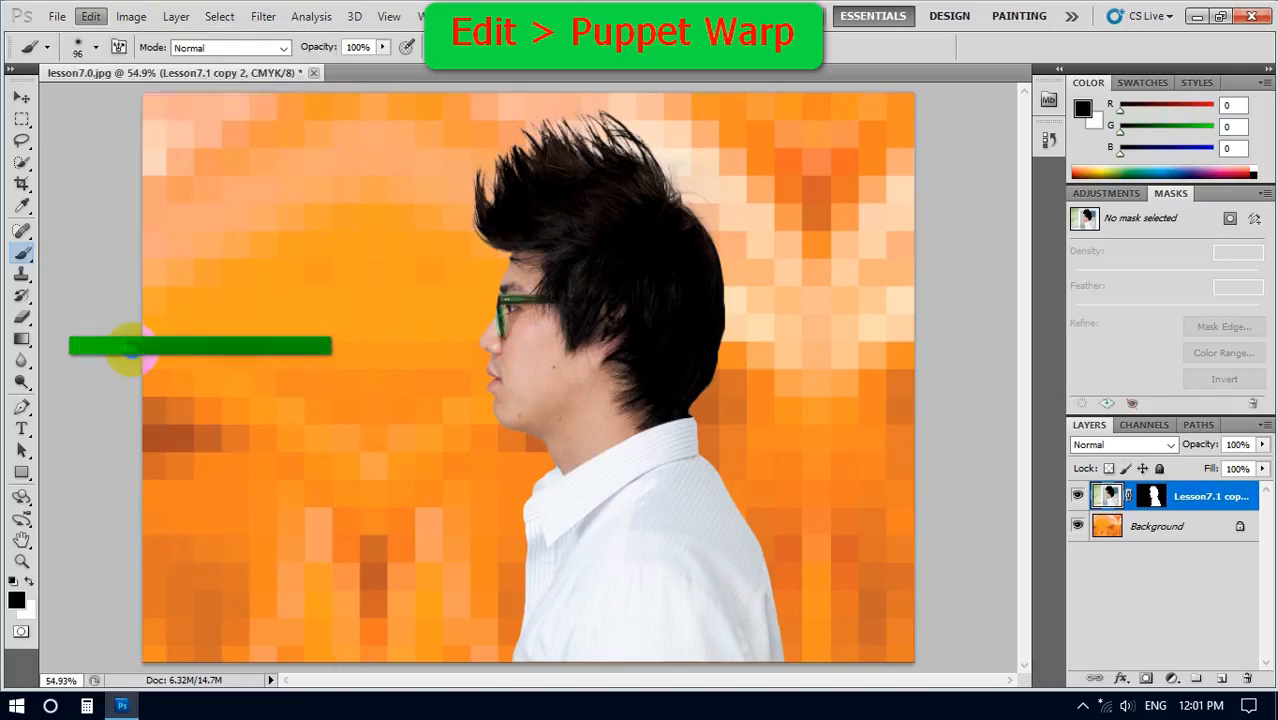
pyautogui.moveTo(554, 264); pyautogui.dragTo(552, 220)
pyautogui.click(528, 414)
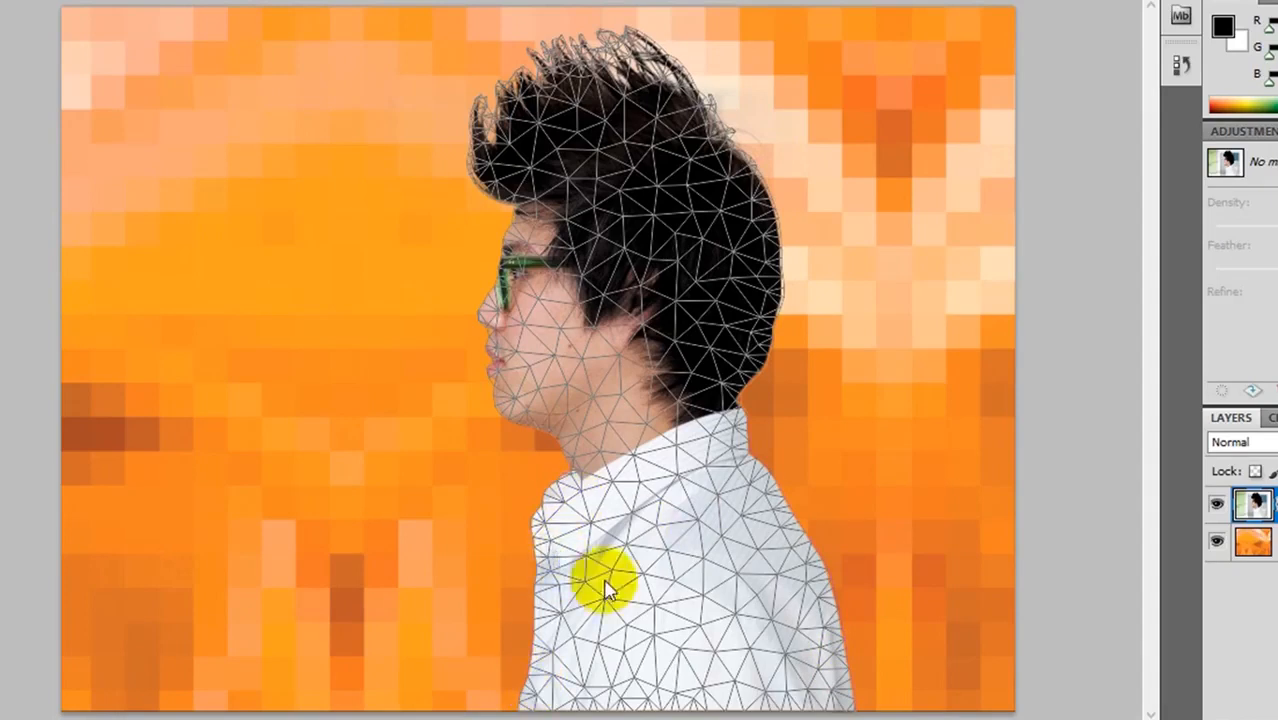
pyautogui.click(520, 695)
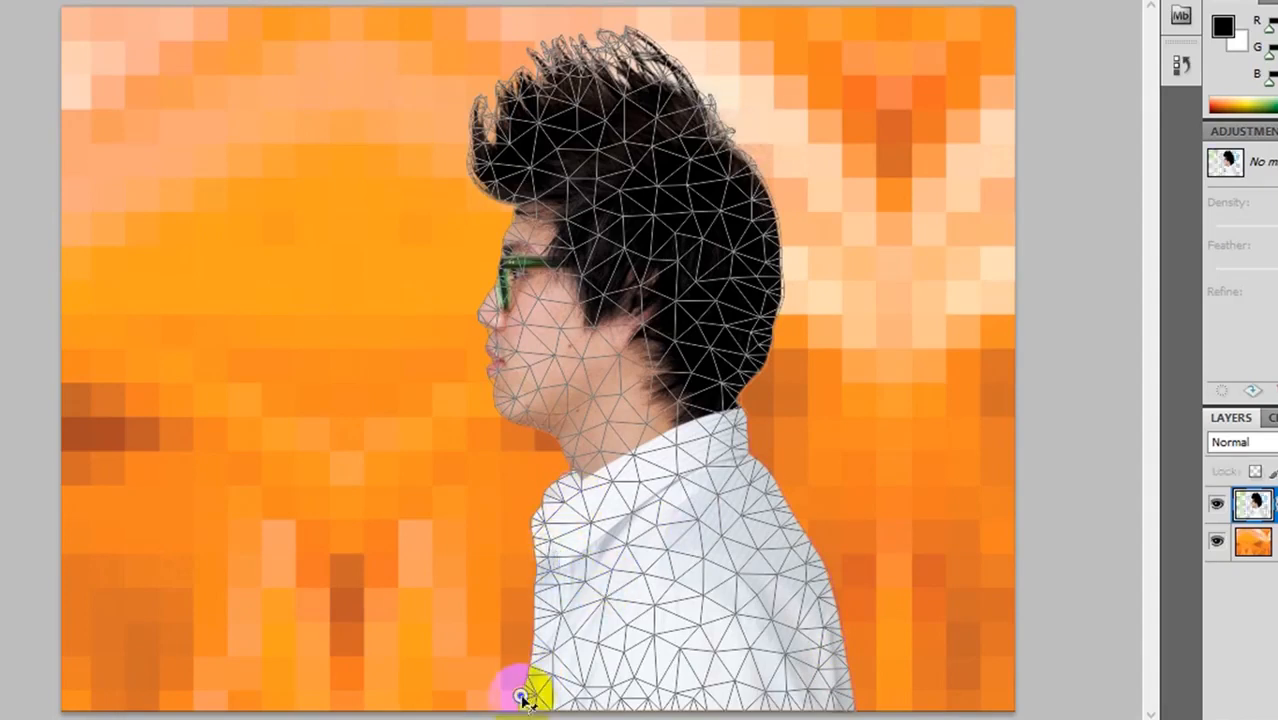
pyautogui.click(532, 640)
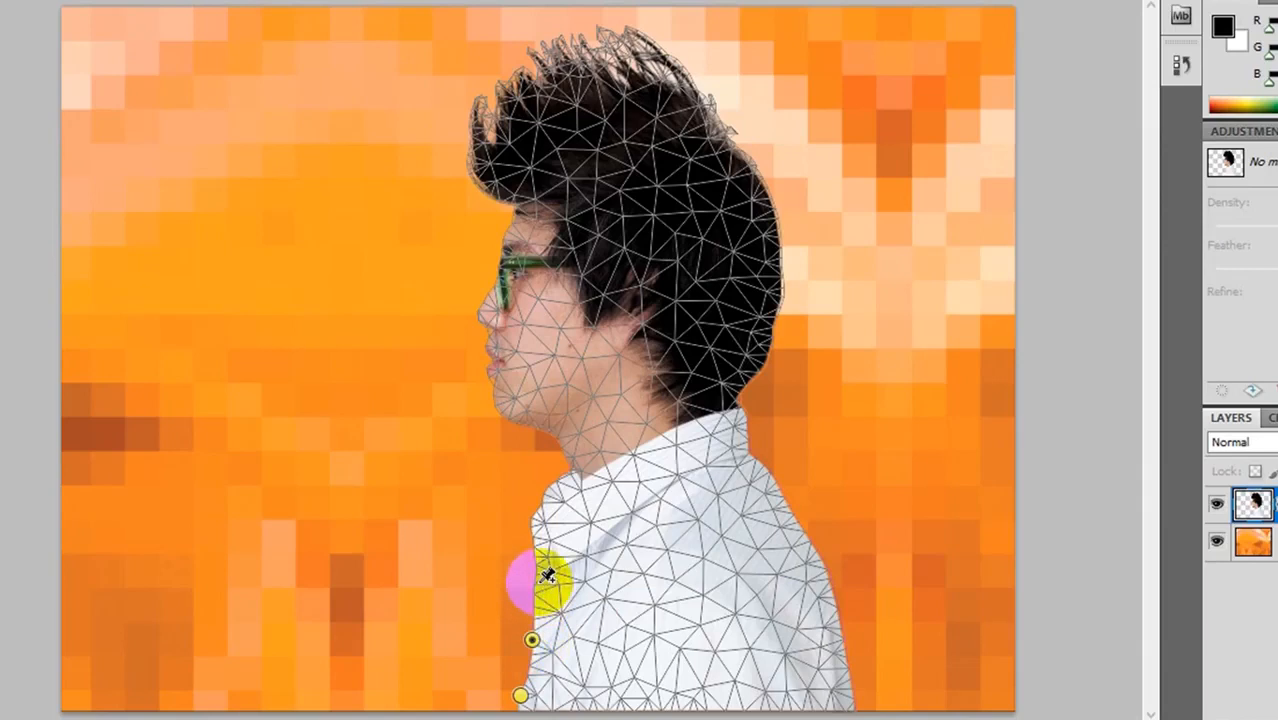
pyautogui.click(538, 580)
pyautogui.click(535, 517)
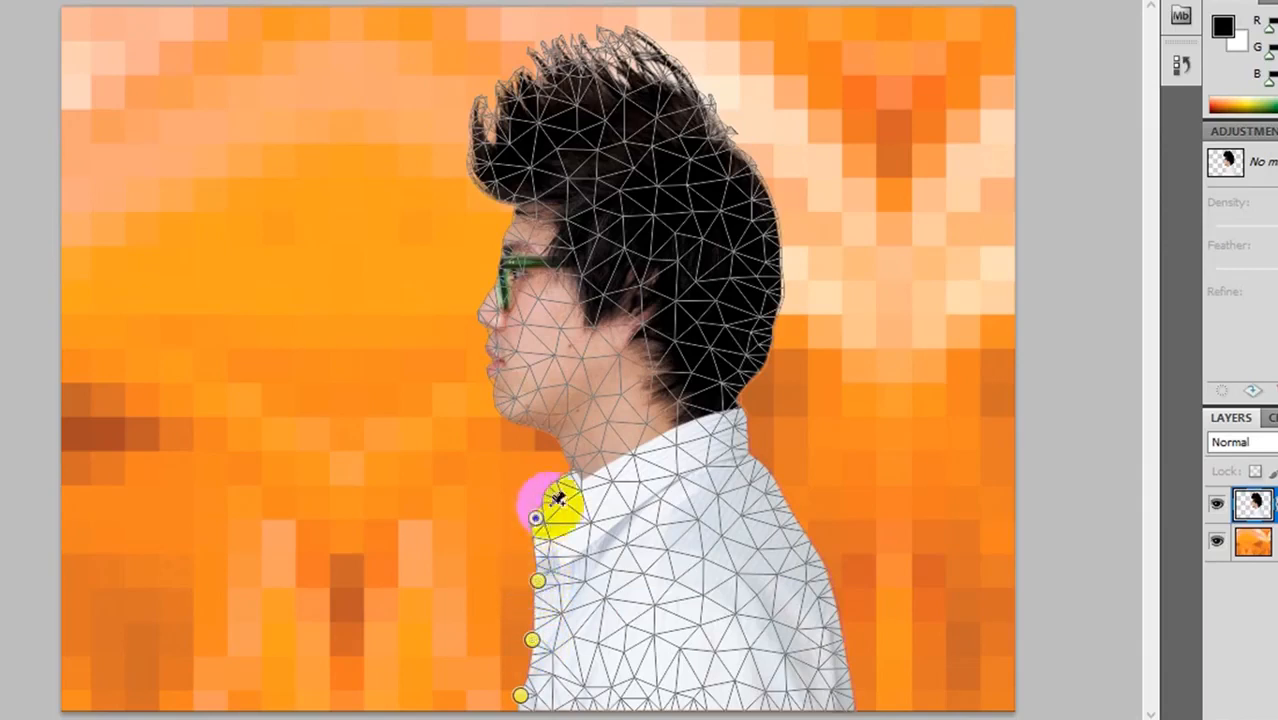
# Place six pins up the back edge of the shirt and two more along the collar line at the neck
pyautogui.click(845, 690)
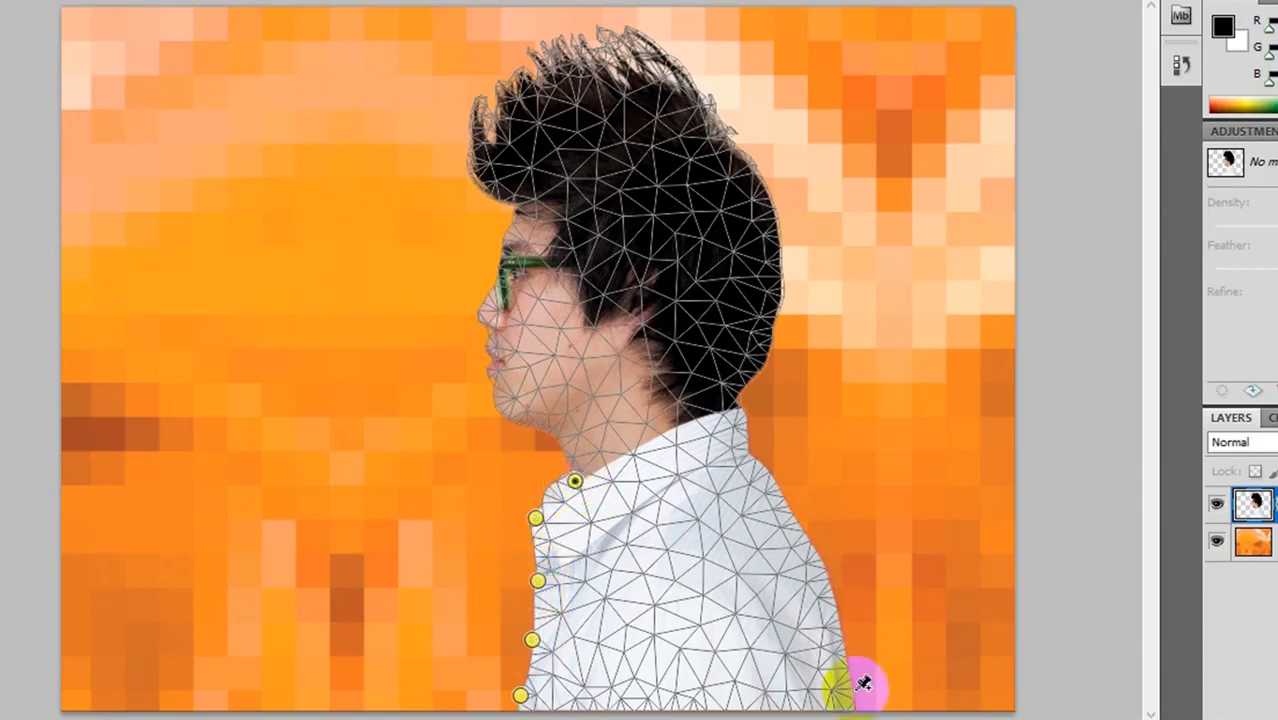
pyautogui.click(849, 646)
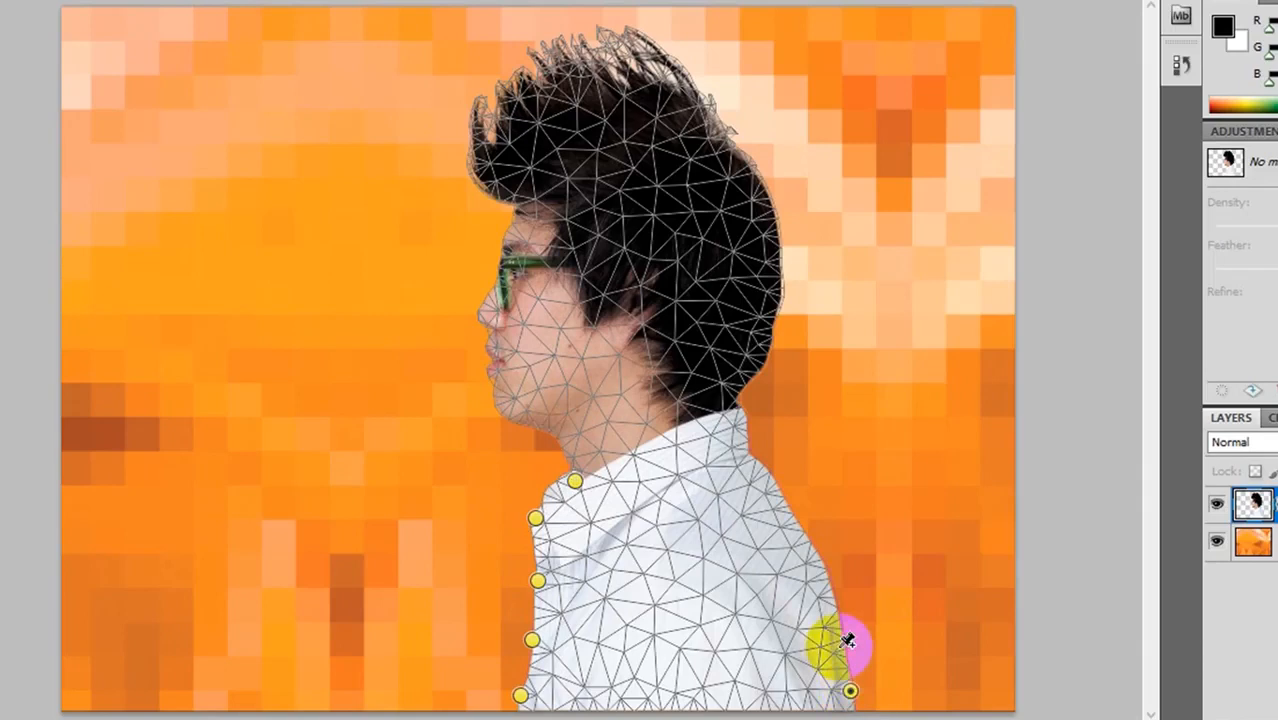
pyautogui.click(832, 577)
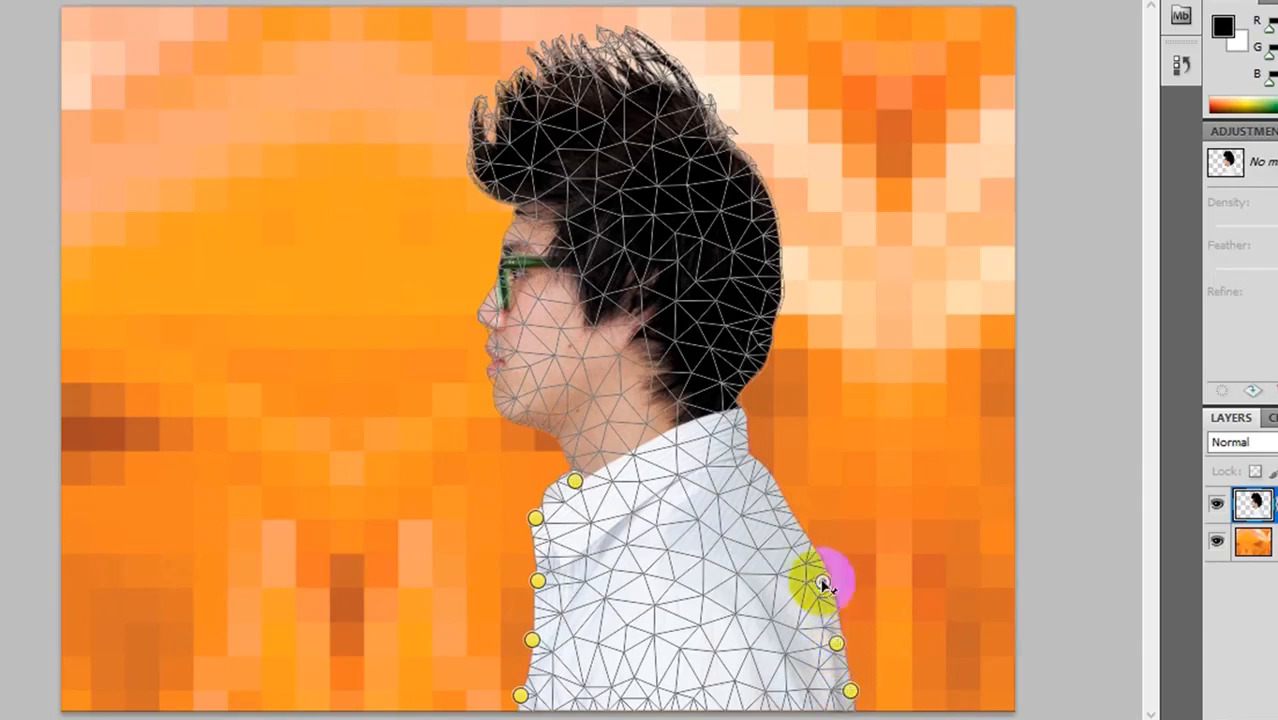
pyautogui.click(808, 530)
pyautogui.click(774, 485)
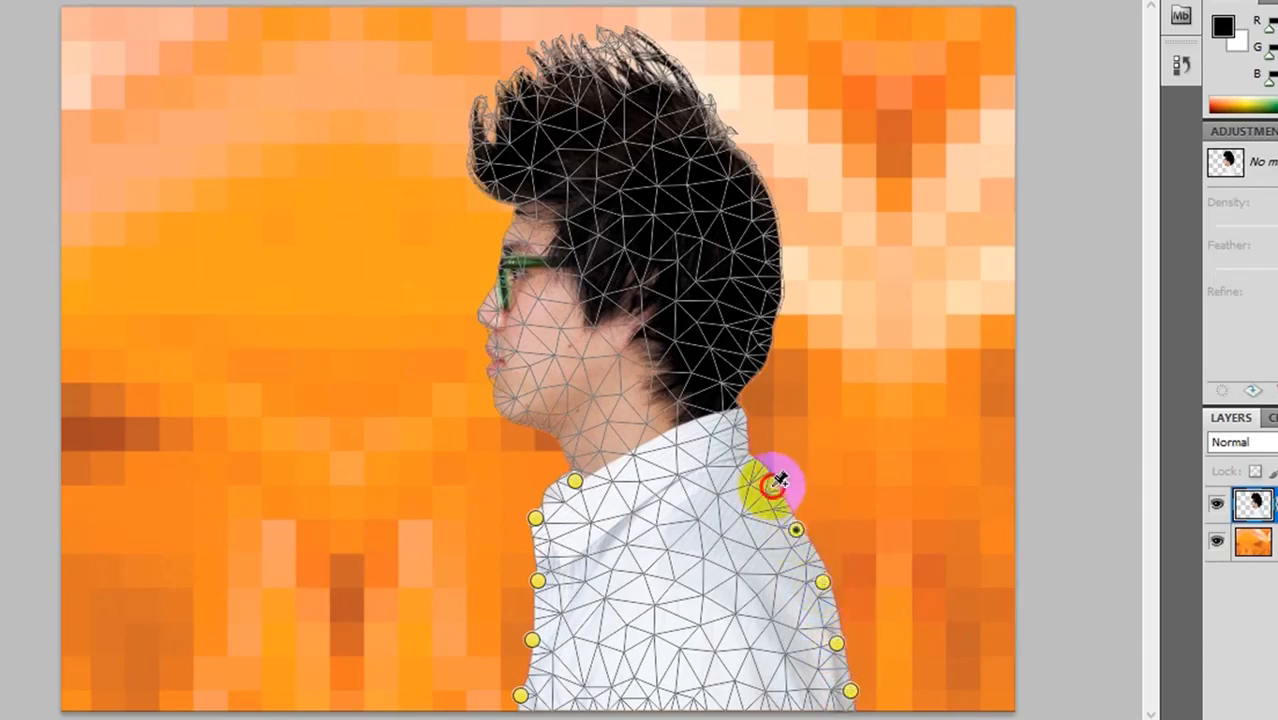
pyautogui.click(760, 447)
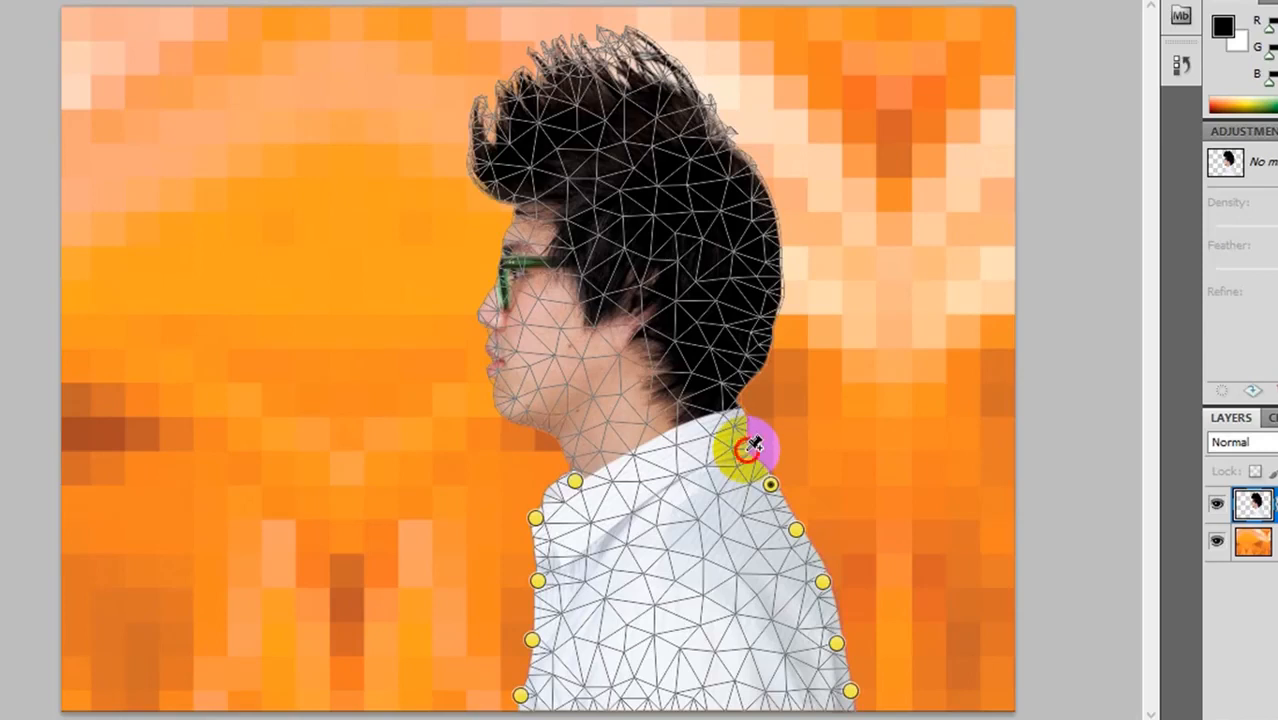
pyautogui.click(681, 446)
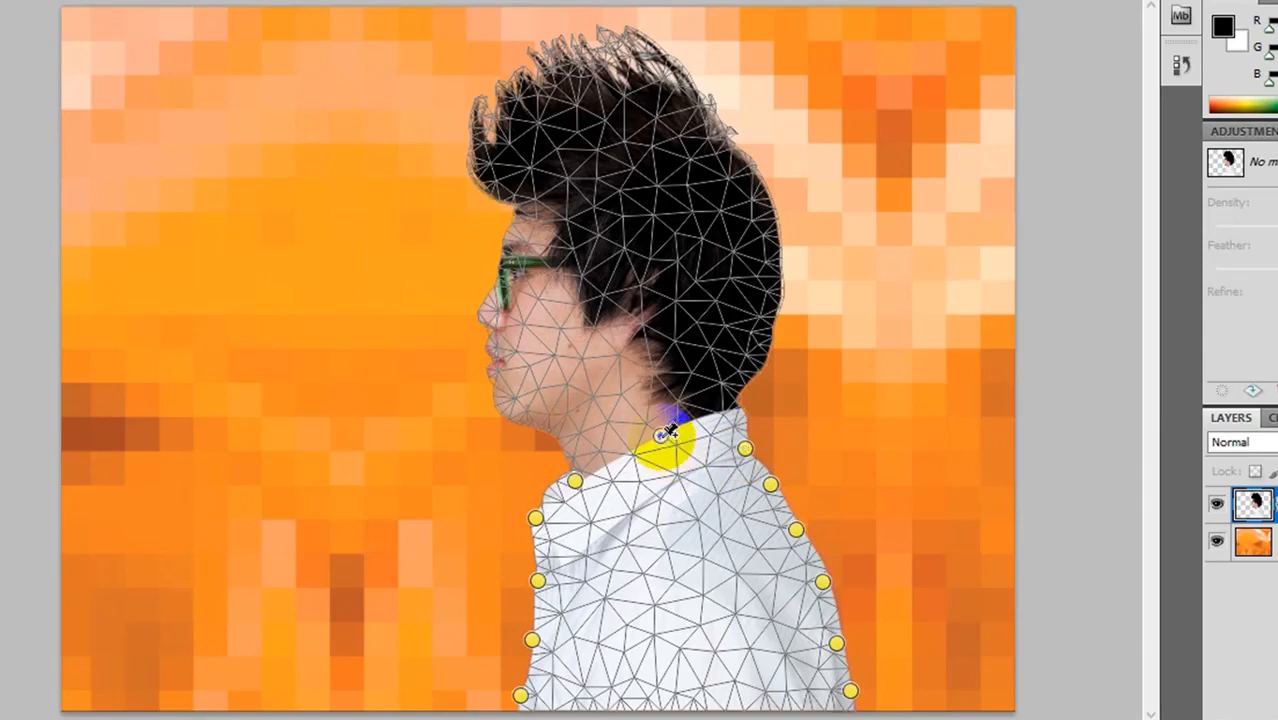
pyautogui.click(750, 402)
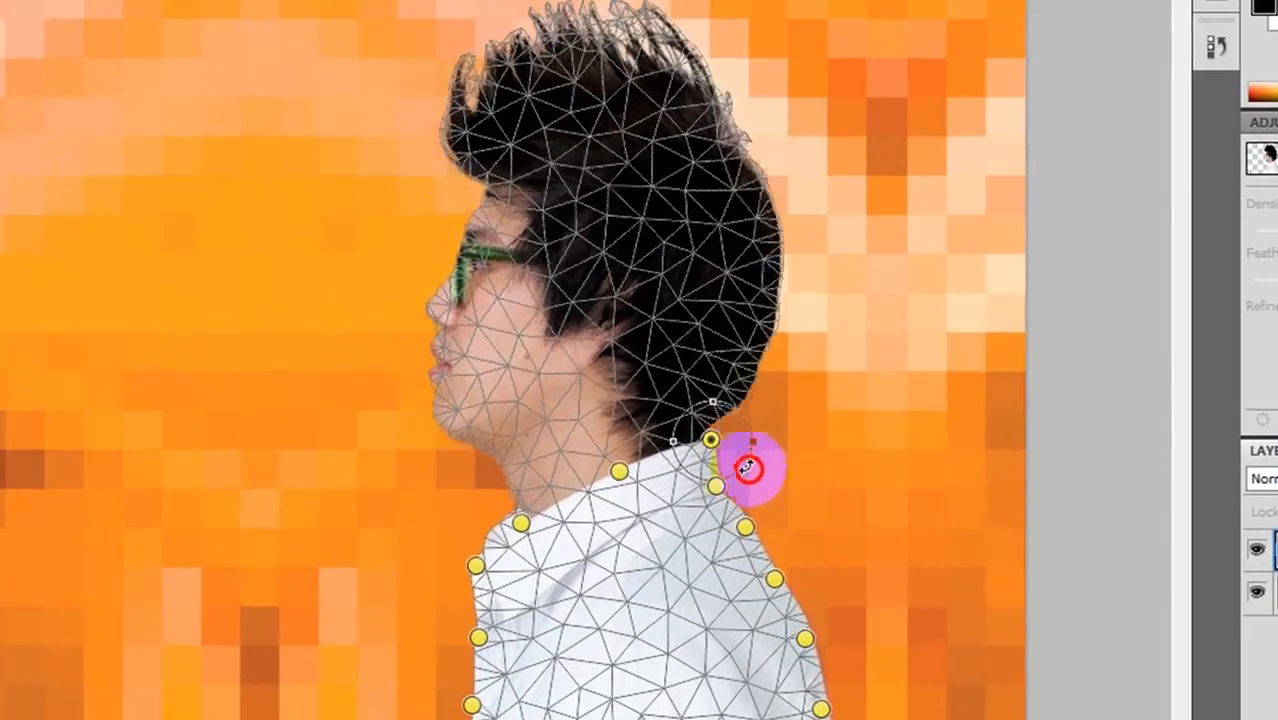
# Rotate the warp pin at the back of the collar to 122° to tilt the head back, and apply the warp
pyautogui.moveTo(718, 434); pyautogui.dragTo(675, 516)
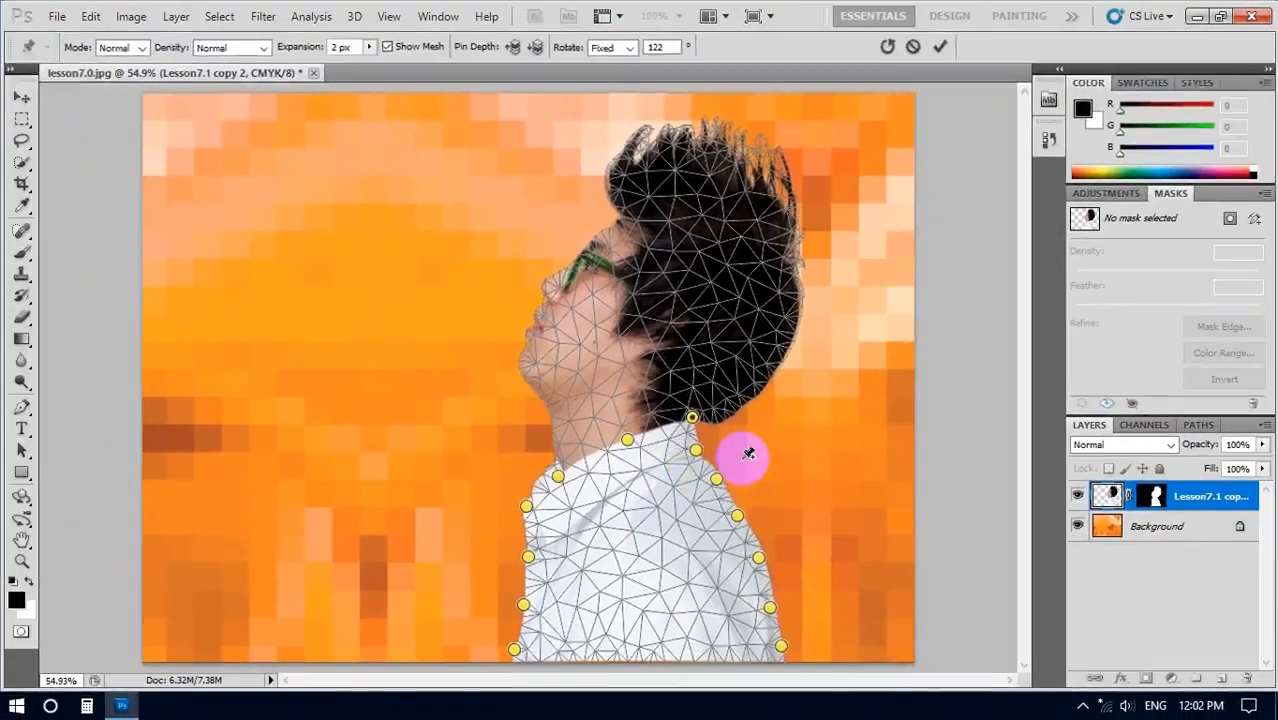
pyautogui.press('Return')
pyautogui.press('b')
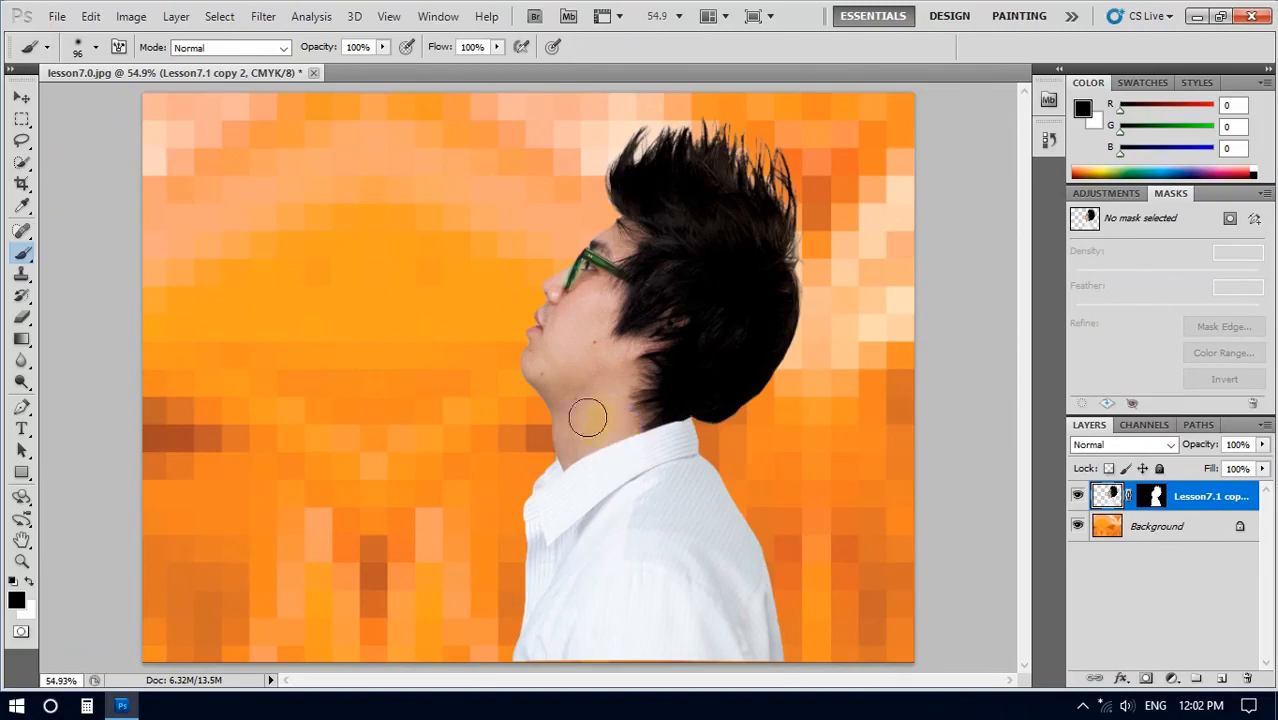
# Save the document as lesson7 in Photoshop PSD format in the lesson 7 folder with Maximize Compatibility, and minimize the program window
pyautogui.click(50, 16)
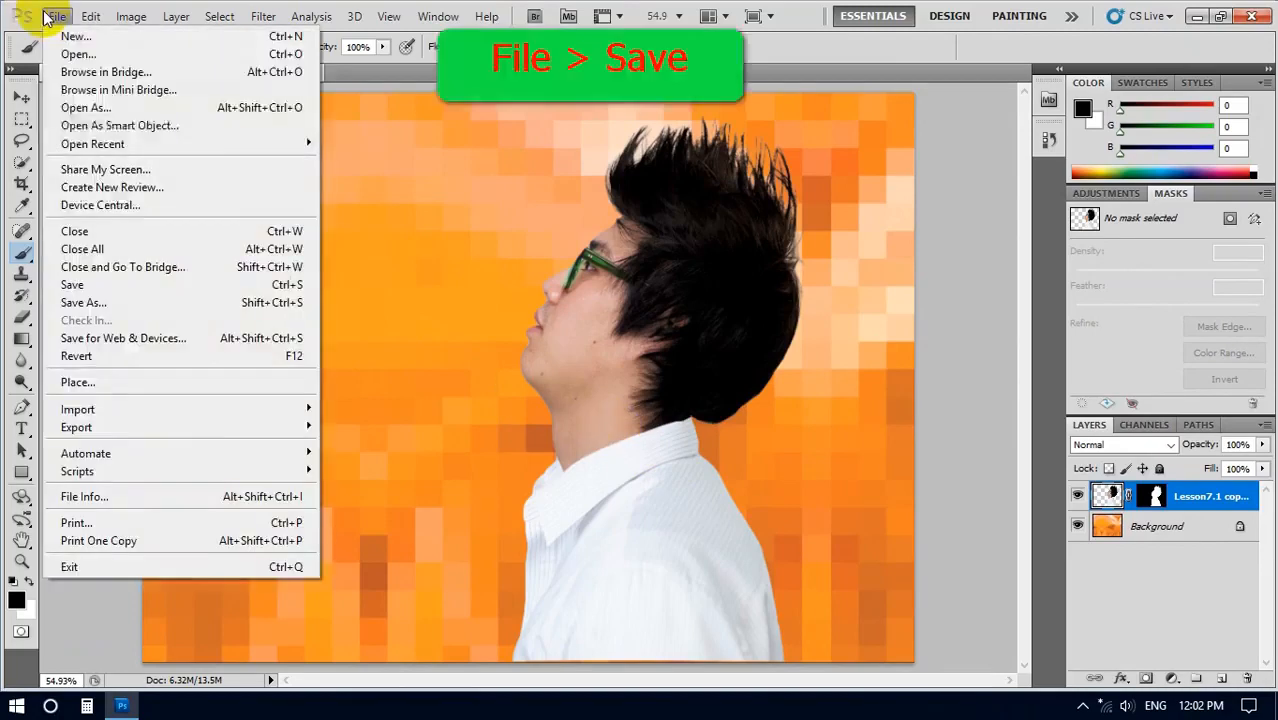
pyautogui.click(75, 289)
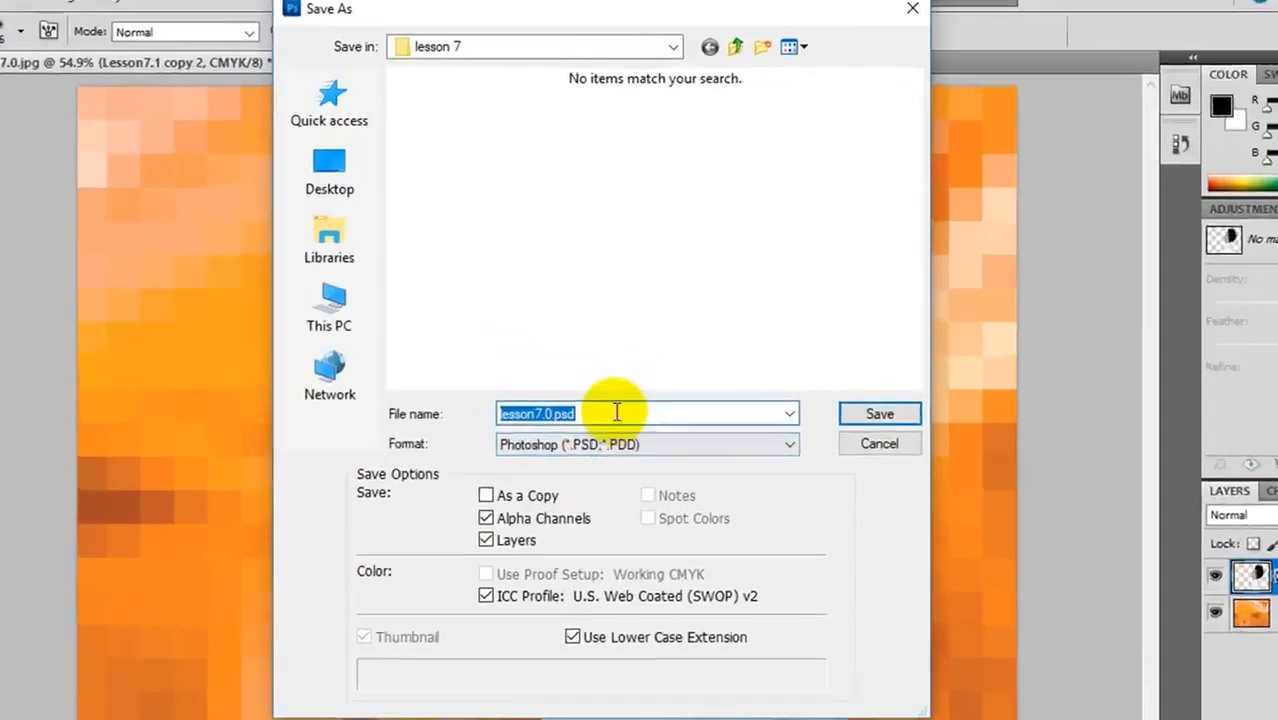
pyautogui.moveTo(584, 362); pyautogui.dragTo(471, 374)
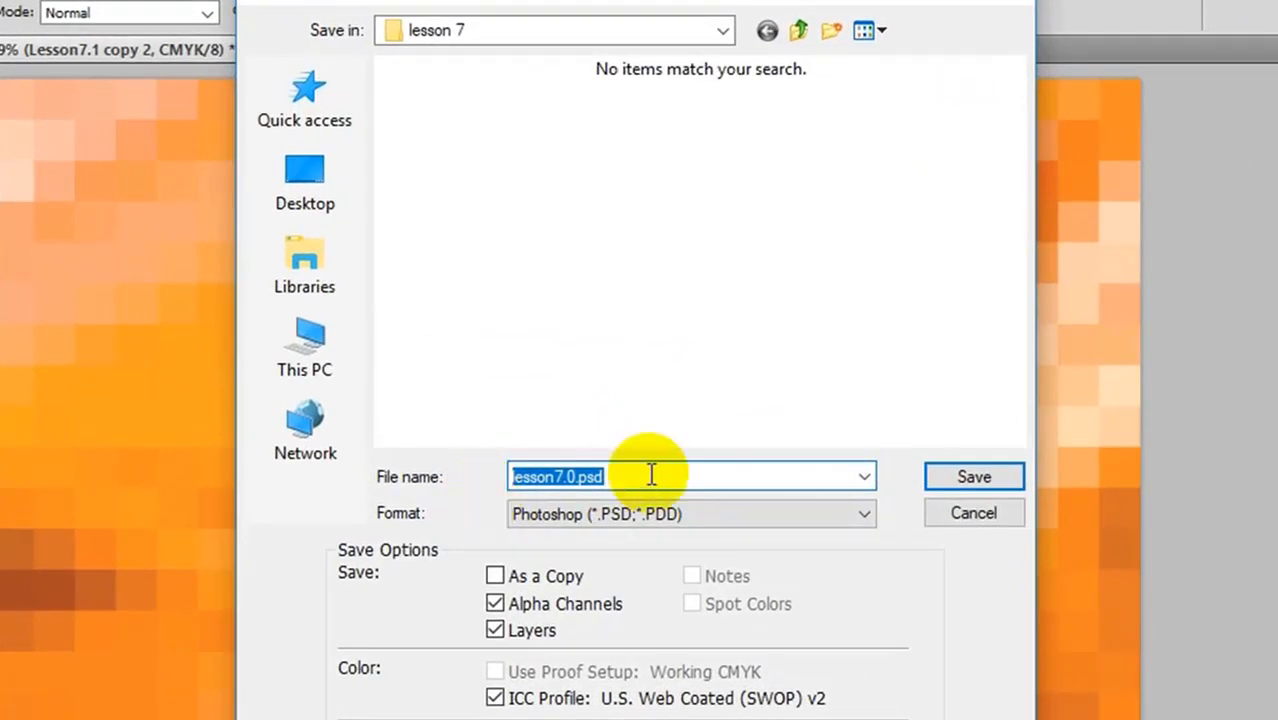
pyautogui.write('le')
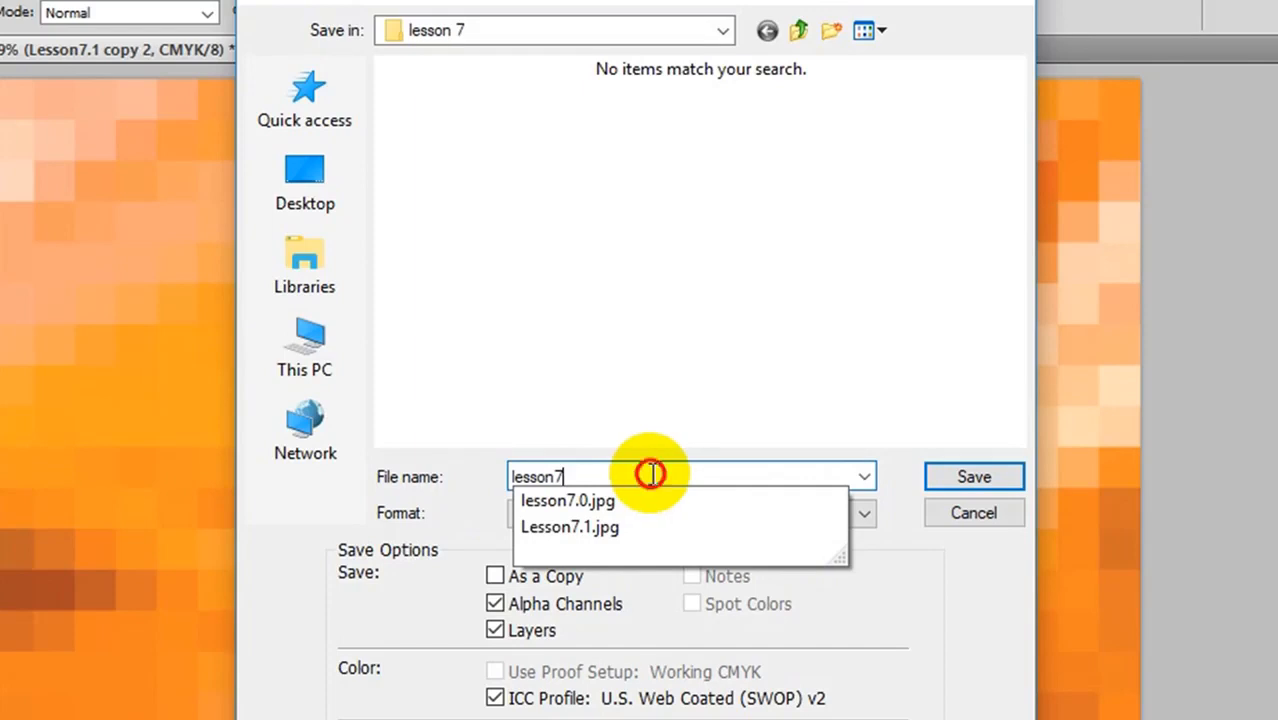
pyautogui.click(866, 518)
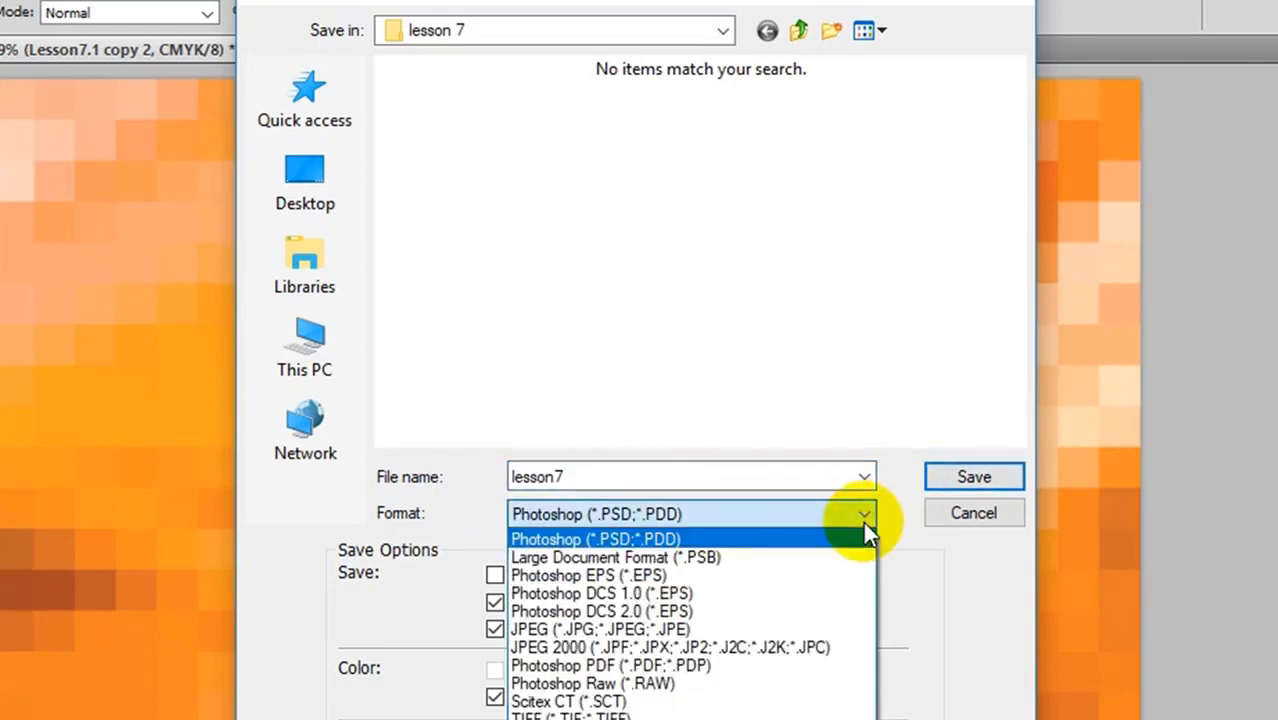
pyautogui.click(649, 535)
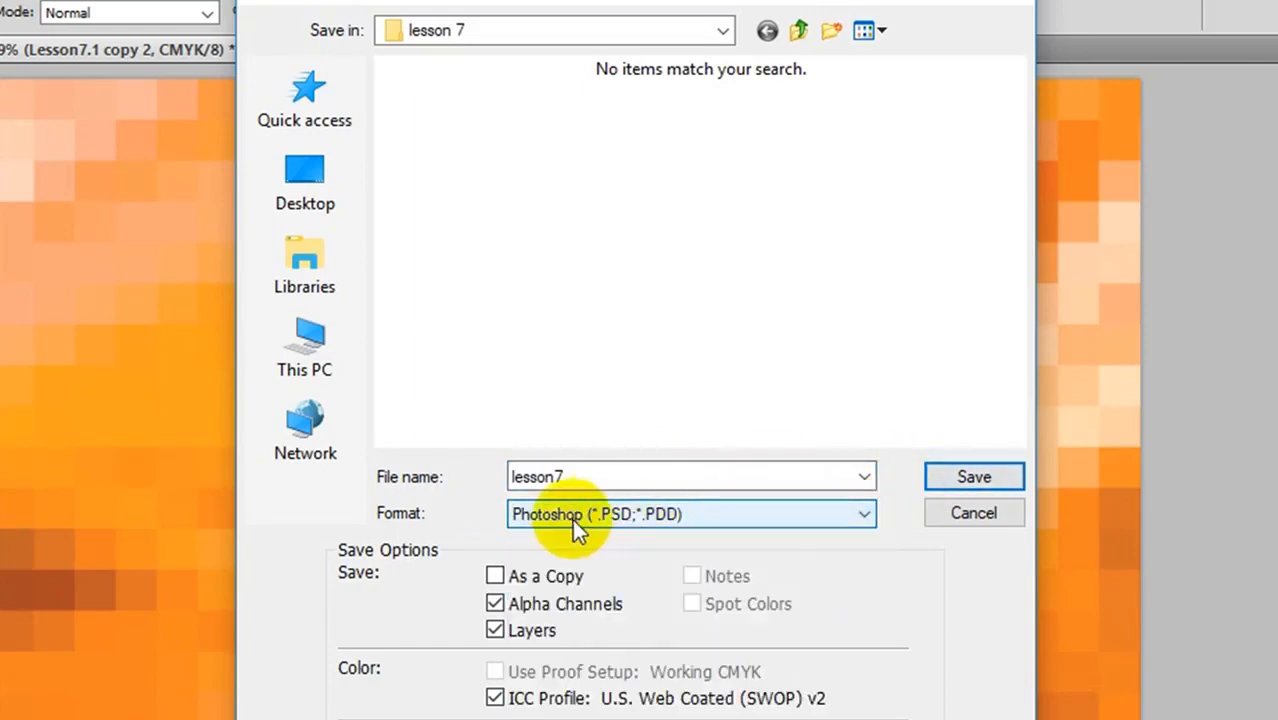
pyautogui.click(990, 479)
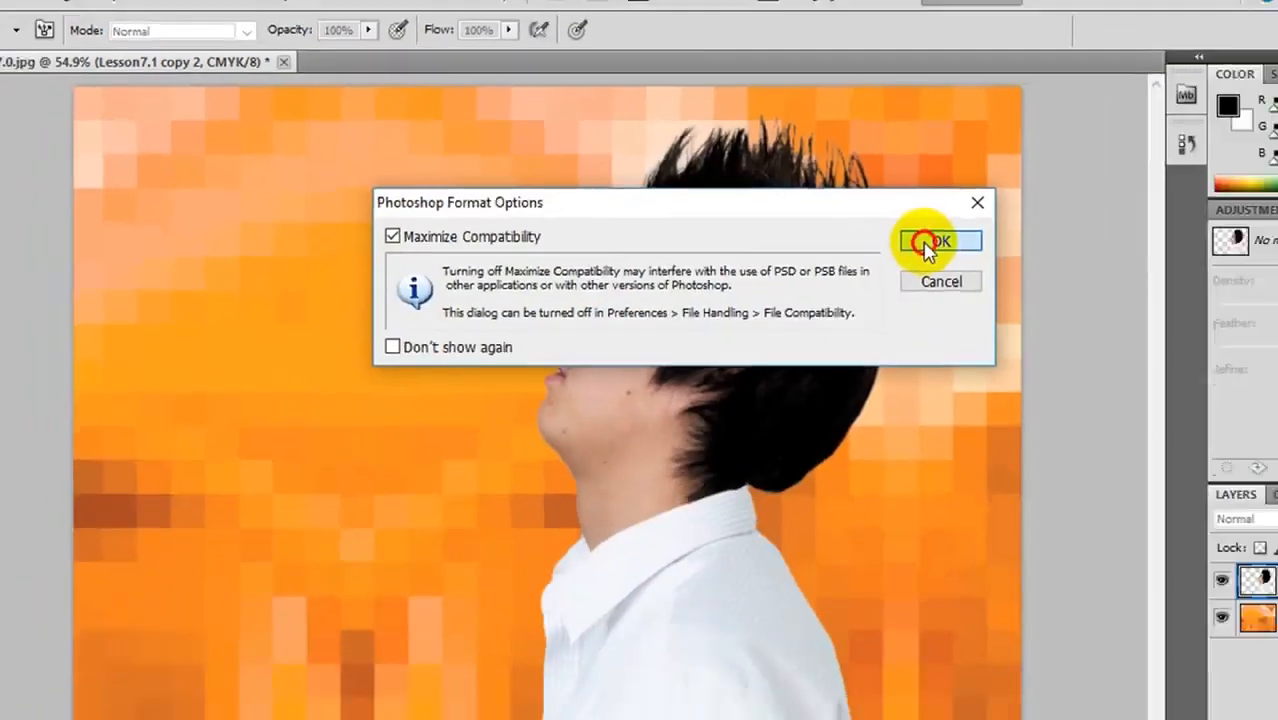
pyautogui.click(1040, 266)
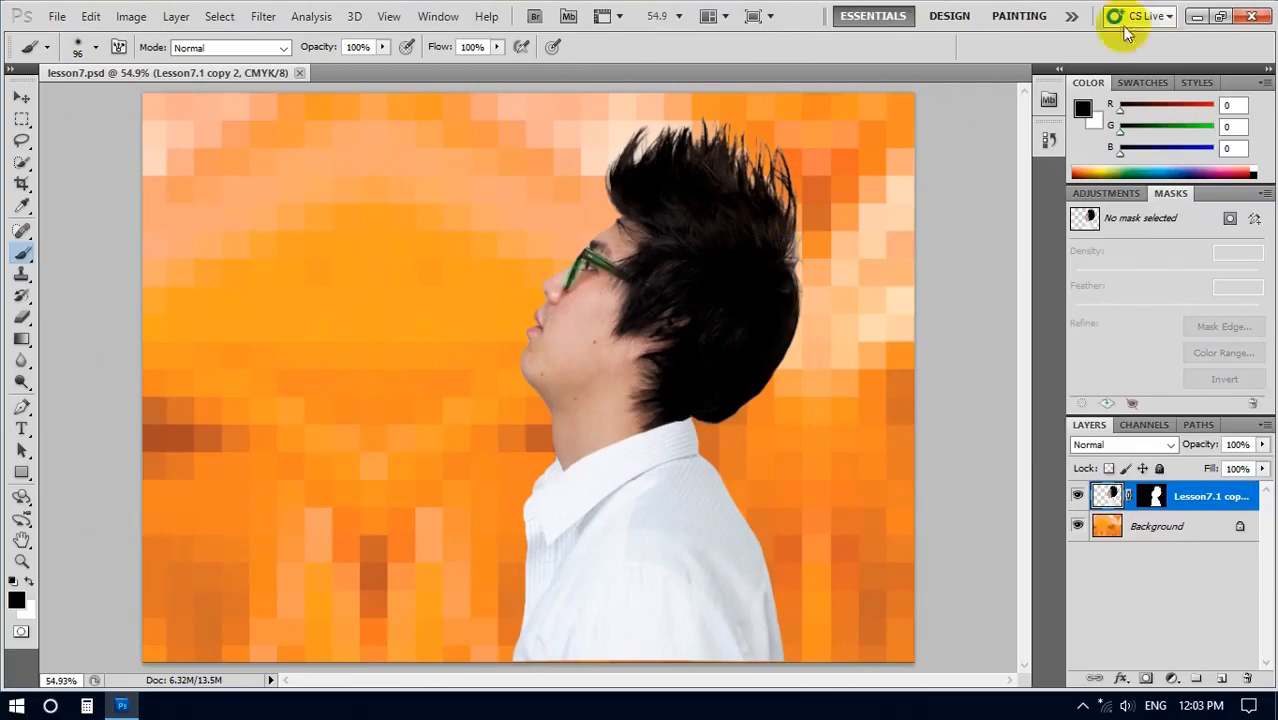
pyautogui.click(1197, 16)
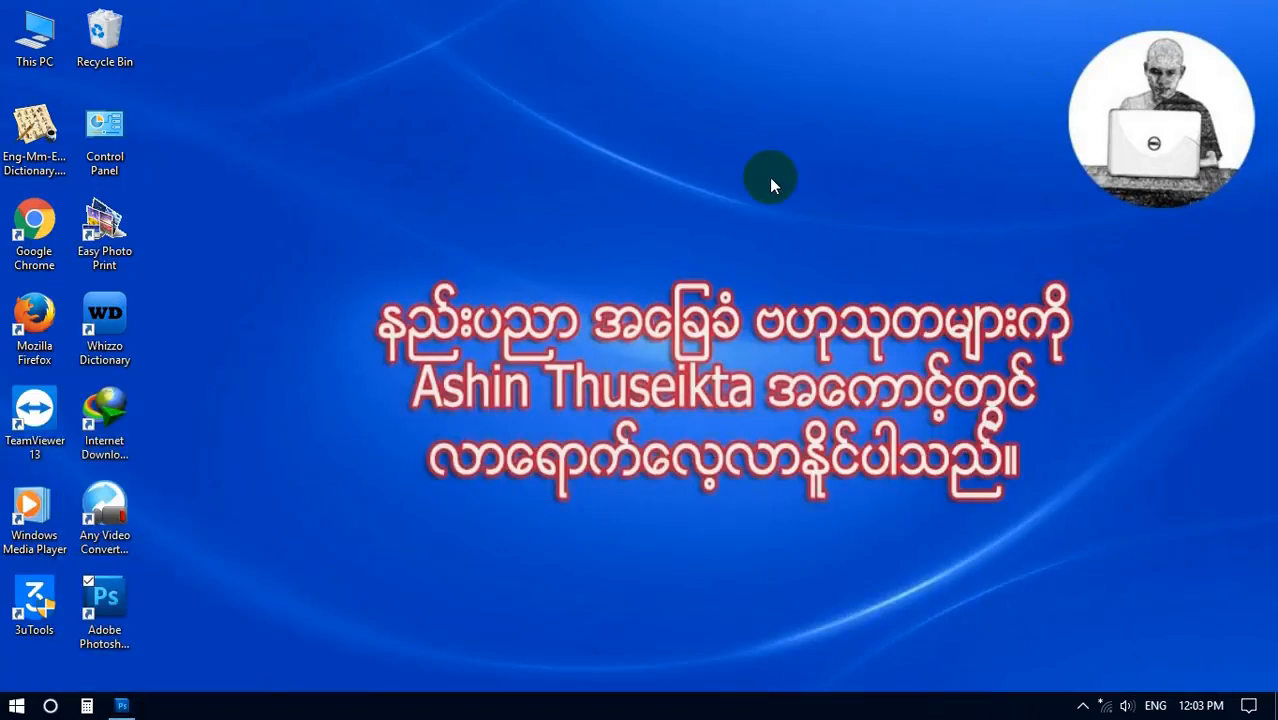